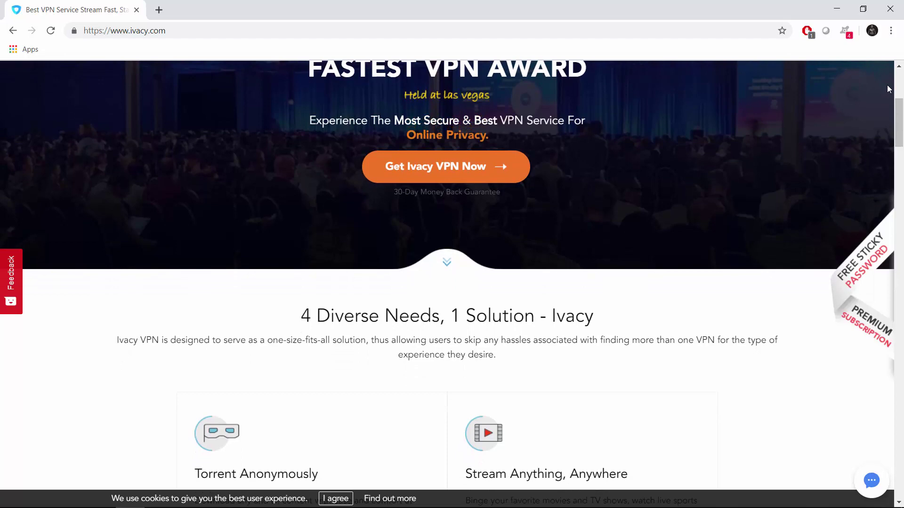
Examine the Ivacy homepage section on torrenting, streaming, third-party spying and data security
{"action": "scroll", "coordinate": [888, 88], "scroll_direction": "down", "scroll_amount": 1}
{"action": "scroll", "coordinate": [887, 88], "scroll_direction": "down", "scroll_amount": 2}
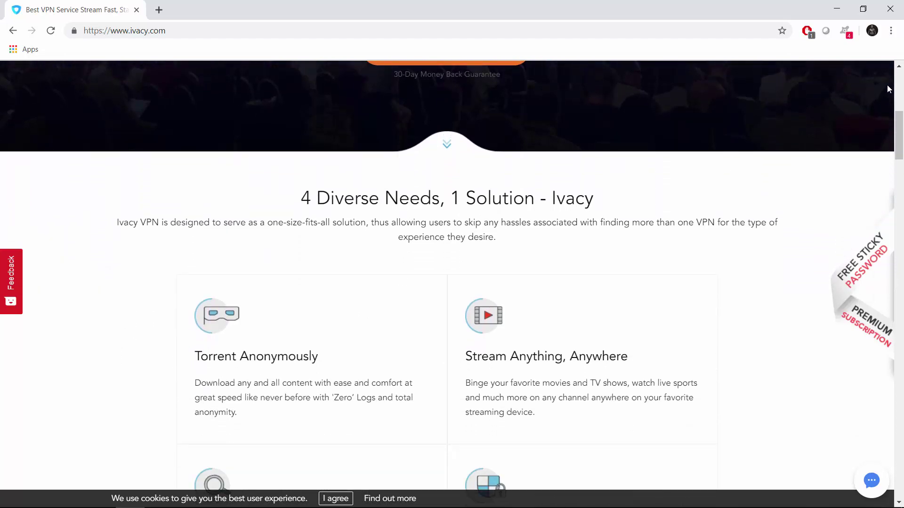
{"action": "scroll", "coordinate": [888, 89], "scroll_direction": "down", "scroll_amount": 1}
{"action": "scroll", "coordinate": [888, 88], "scroll_direction": "down", "scroll_amount": 1}
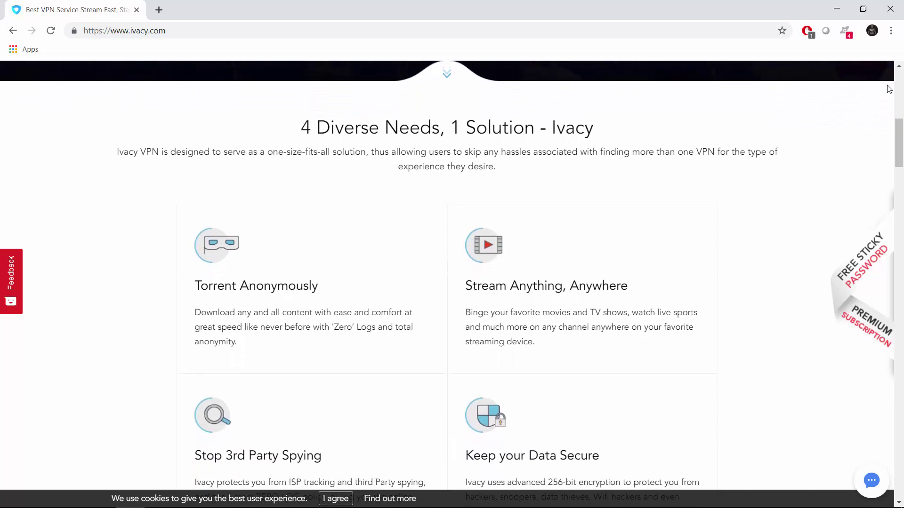
{"action": "scroll", "coordinate": [887, 89], "scroll_direction": "down", "scroll_amount": 1}
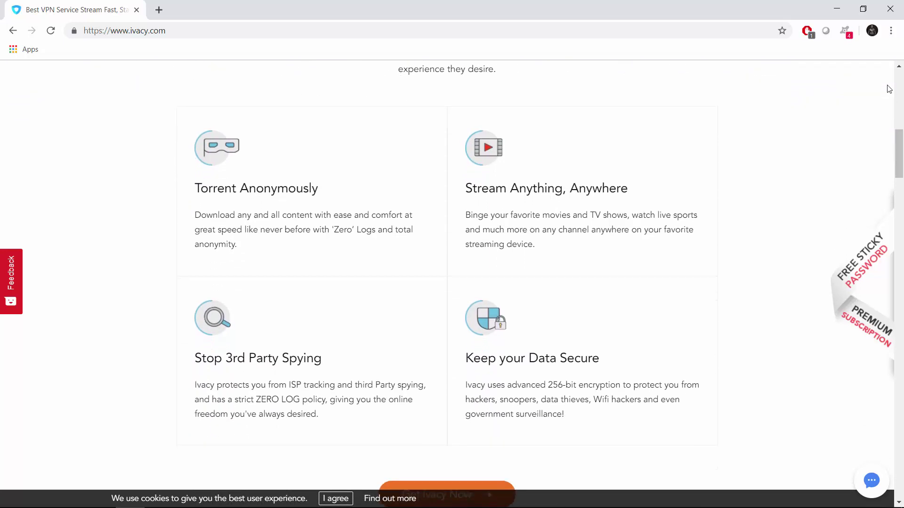
{"action": "scroll", "coordinate": [887, 88], "scroll_direction": "down", "scroll_amount": 1}
{"action": "scroll", "coordinate": [888, 89], "scroll_direction": "down", "scroll_amount": 2}
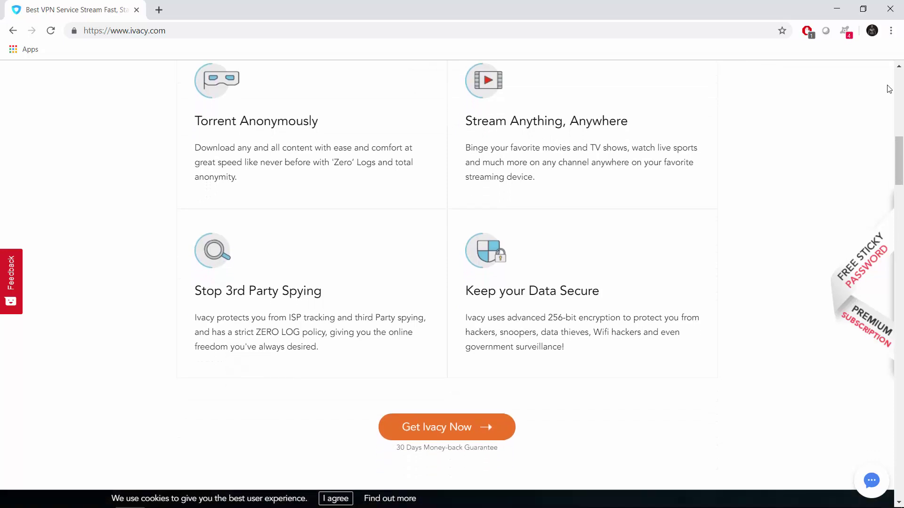
{"action": "scroll", "coordinate": [888, 89], "scroll_direction": "down", "scroll_amount": 1}
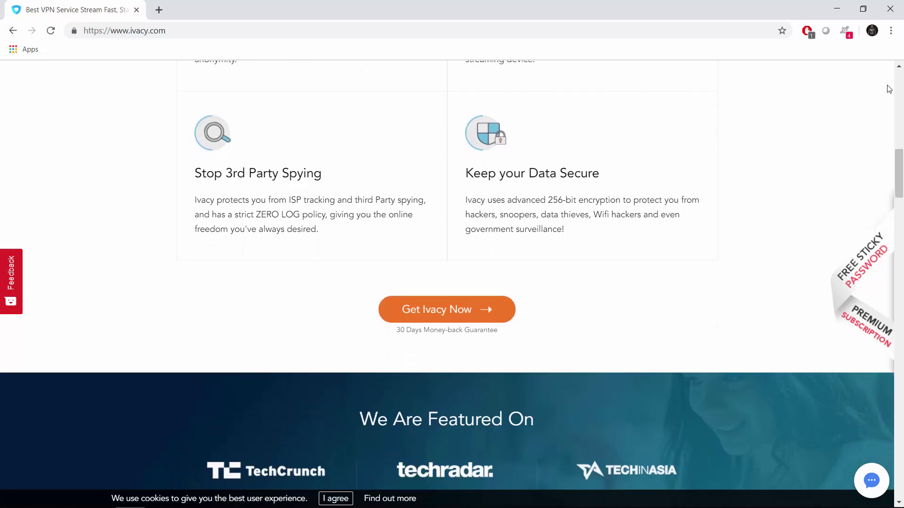
{"action": "scroll", "coordinate": [887, 88], "scroll_direction": "down", "scroll_amount": 1}
{"action": "scroll", "coordinate": [888, 89], "scroll_direction": "down", "scroll_amount": 1}
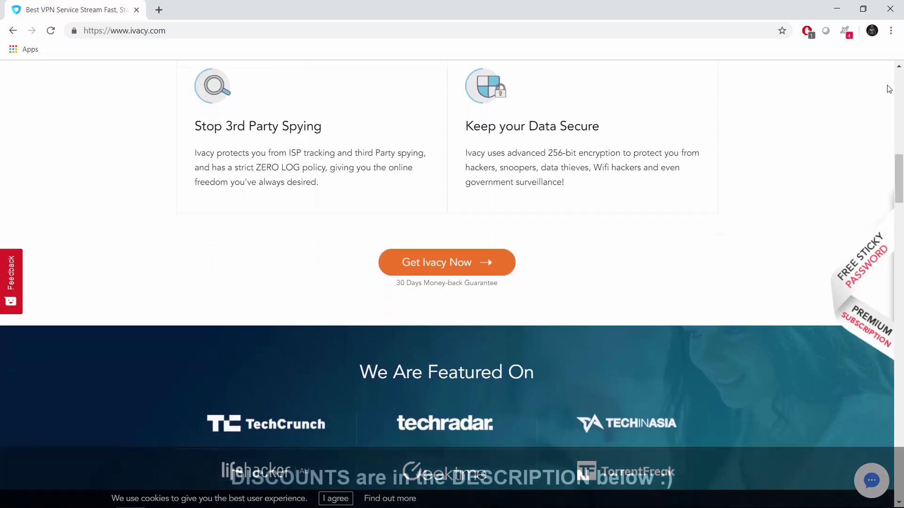
{"action": "scroll", "coordinate": [887, 89], "scroll_direction": "down", "scroll_amount": 1}
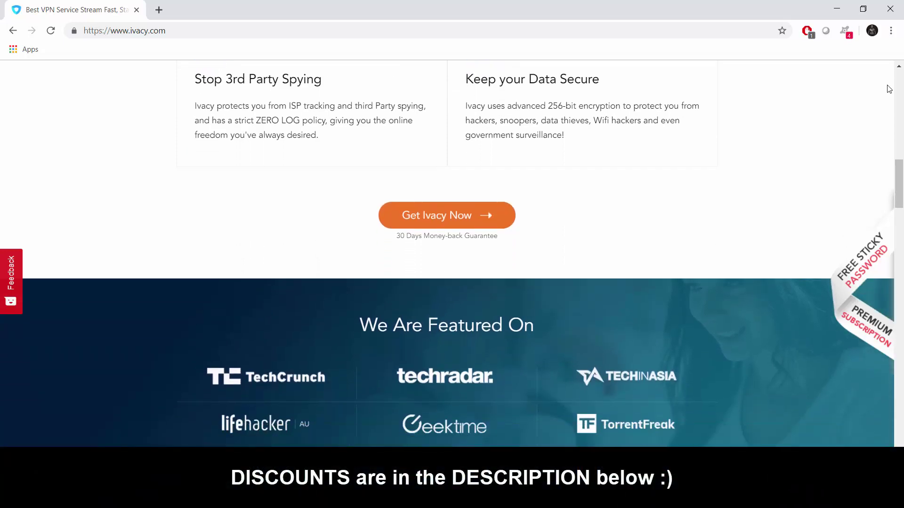
Look through the media outlets that have featured Ivacy on its homepage
{"action": "scroll", "coordinate": [887, 89], "scroll_direction": "down", "scroll_amount": 1}
{"action": "scroll", "coordinate": [887, 88], "scroll_direction": "down", "scroll_amount": 1}
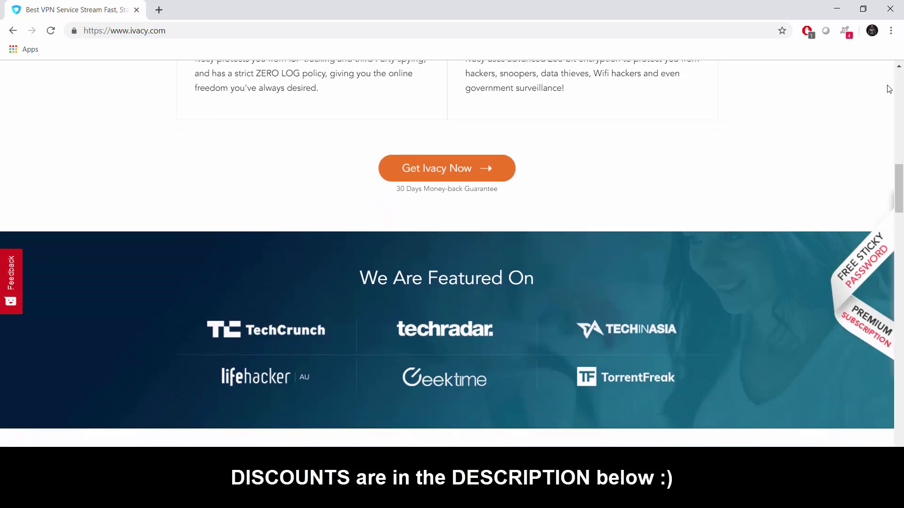
{"action": "scroll", "coordinate": [888, 88], "scroll_direction": "down", "scroll_amount": 1}
{"action": "scroll", "coordinate": [889, 88], "scroll_direction": "down", "scroll_amount": 1}
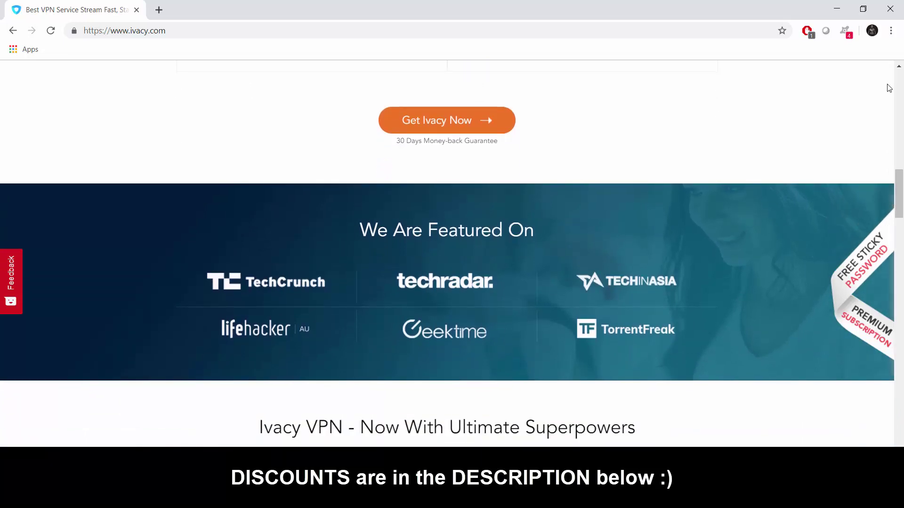
{"action": "scroll", "coordinate": [888, 89], "scroll_direction": "down", "scroll_amount": 1}
{"action": "scroll", "coordinate": [889, 89], "scroll_direction": "down", "scroll_amount": 2}
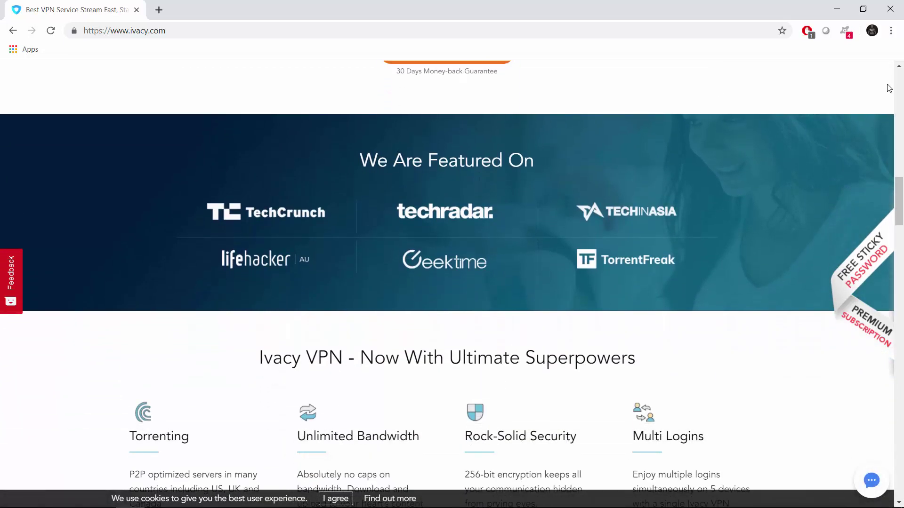
{"action": "scroll", "coordinate": [888, 89], "scroll_direction": "down", "scroll_amount": 1}
{"action": "scroll", "coordinate": [889, 89], "scroll_direction": "down", "scroll_amount": 1}
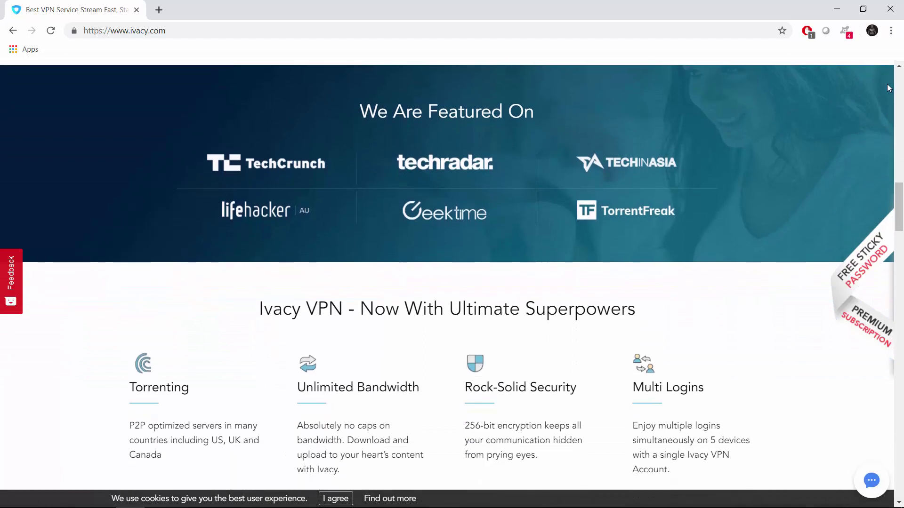
Read through the Ultimate Superpowers feature list, covering torrenting, bandwidth, security, logins, protocols, speed, locations and kill switch
{"action": "scroll", "coordinate": [889, 88], "scroll_direction": "down", "scroll_amount": 2}
{"action": "scroll", "coordinate": [888, 88], "scroll_direction": "down", "scroll_amount": 1}
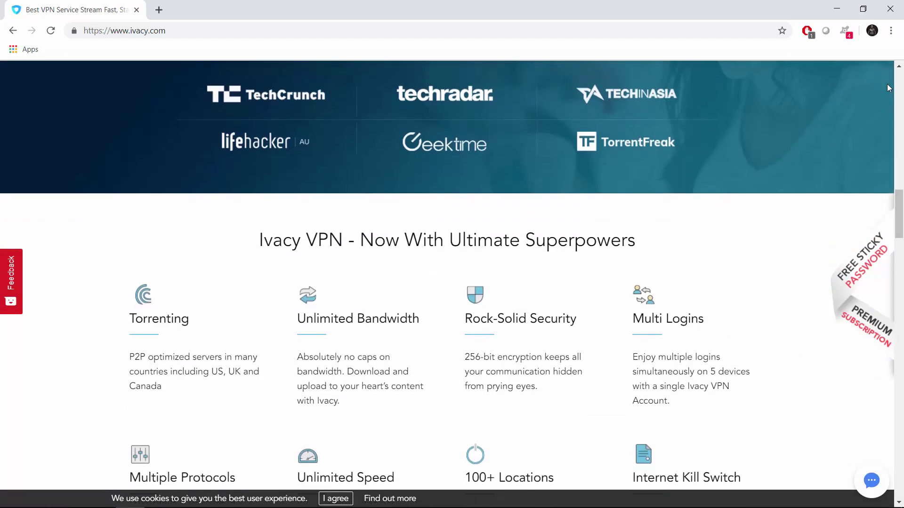
{"action": "scroll", "coordinate": [888, 88], "scroll_direction": "down", "scroll_amount": 1}
{"action": "scroll", "coordinate": [888, 89], "scroll_direction": "down", "scroll_amount": 1}
{"action": "scroll", "coordinate": [888, 89], "scroll_direction": "down", "scroll_amount": 1}
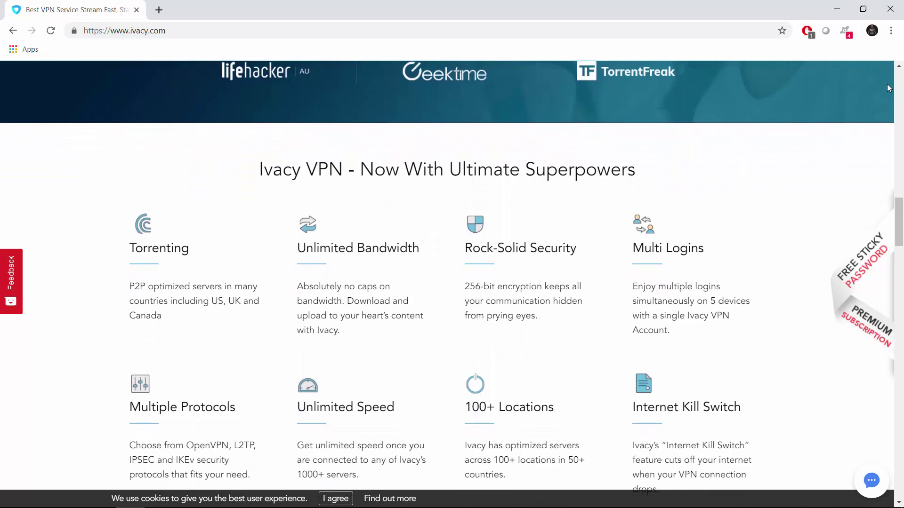
{"action": "scroll", "coordinate": [889, 88], "scroll_direction": "down", "scroll_amount": 1}
{"action": "scroll", "coordinate": [889, 88], "scroll_direction": "down", "scroll_amount": 1}
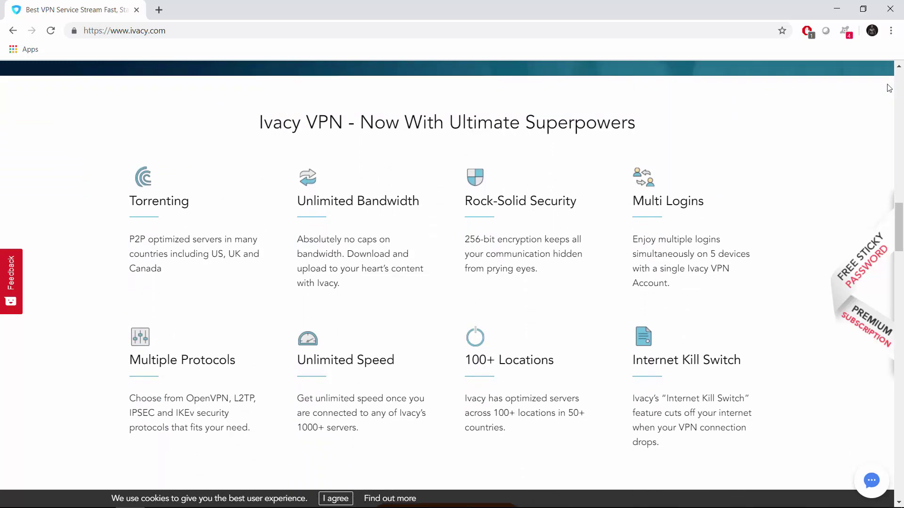
{"action": "scroll", "coordinate": [888, 88], "scroll_direction": "down", "scroll_amount": 1}
{"action": "scroll", "coordinate": [889, 89], "scroll_direction": "down", "scroll_amount": 2}
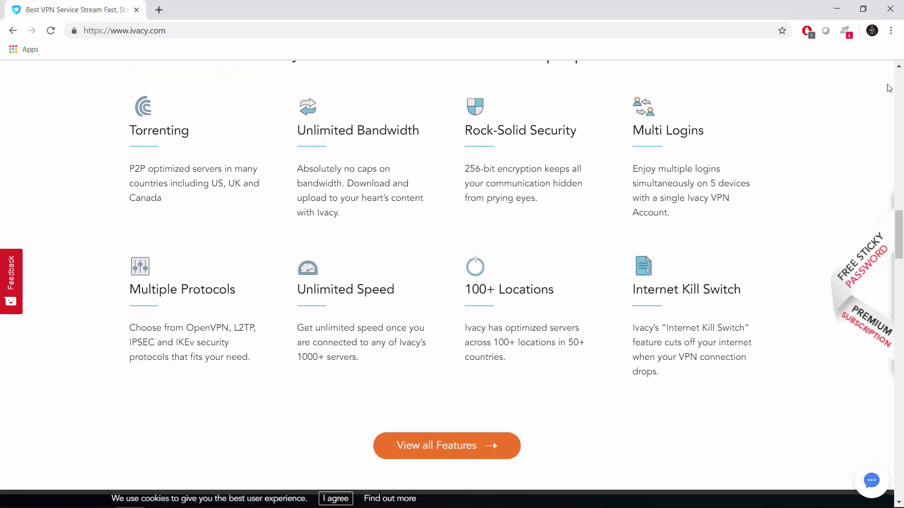
{"action": "scroll", "coordinate": [889, 88], "scroll_direction": "down", "scroll_amount": 2}
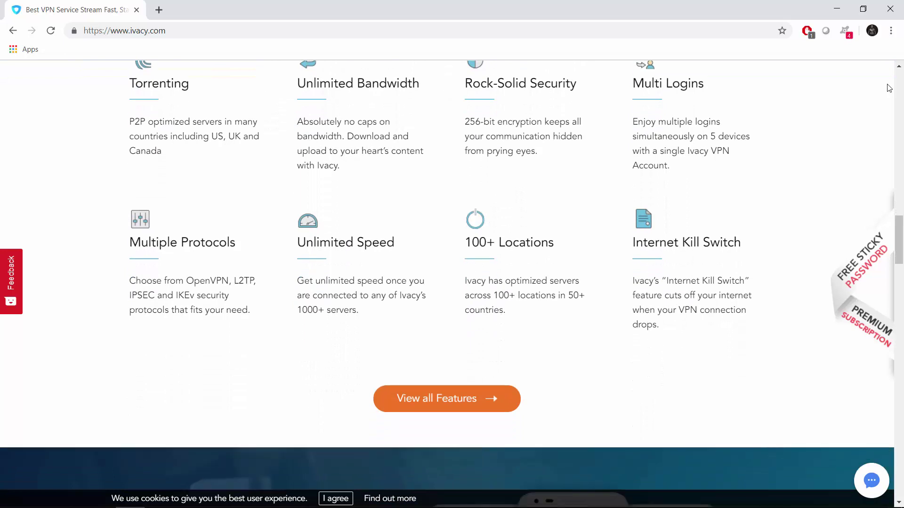
{"action": "scroll", "coordinate": [888, 89], "scroll_direction": "down", "scroll_amount": 1}
{"action": "scroll", "coordinate": [889, 88], "scroll_direction": "down", "scroll_amount": 1}
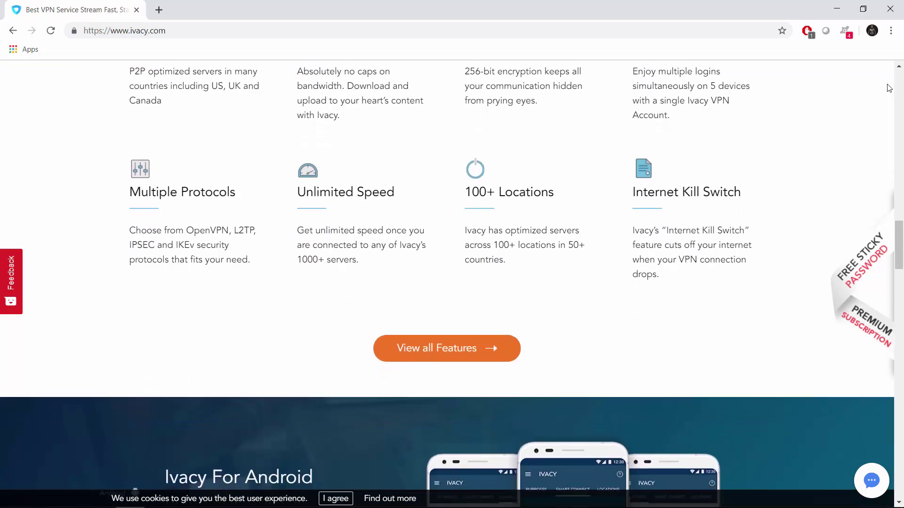
{"action": "scroll", "coordinate": [889, 88], "scroll_direction": "down", "scroll_amount": 2}
{"action": "scroll", "coordinate": [888, 88], "scroll_direction": "down", "scroll_amount": 1}
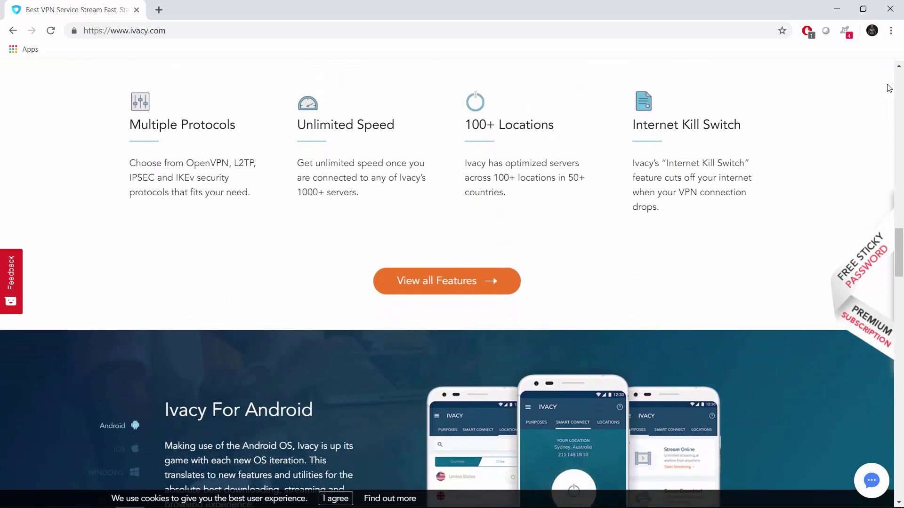
Examine the Ivacy For Android section and its list of supported platforms
{"action": "scroll", "coordinate": [888, 89], "scroll_direction": "down", "scroll_amount": 1}
{"action": "scroll", "coordinate": [889, 88], "scroll_direction": "down", "scroll_amount": 1}
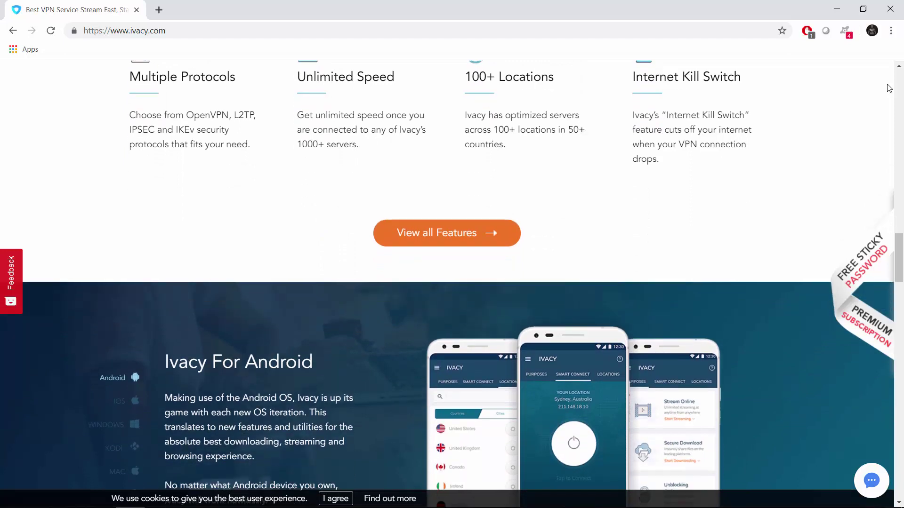
{"action": "scroll", "coordinate": [888, 89], "scroll_direction": "down", "scroll_amount": 1}
{"action": "scroll", "coordinate": [889, 89], "scroll_direction": "down", "scroll_amount": 1}
{"action": "scroll", "coordinate": [888, 88], "scroll_direction": "down", "scroll_amount": 1}
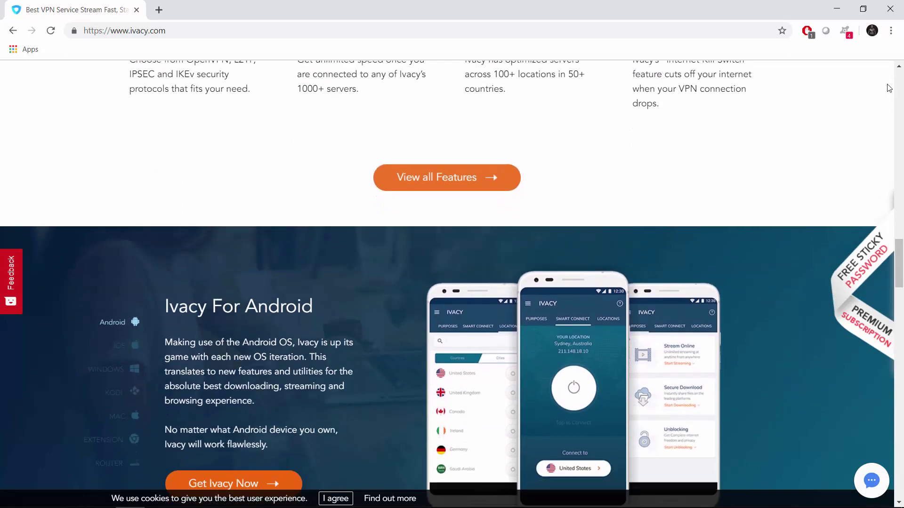
{"action": "scroll", "coordinate": [888, 89], "scroll_direction": "down", "scroll_amount": 1}
{"action": "scroll", "coordinate": [889, 88], "scroll_direction": "down", "scroll_amount": 1}
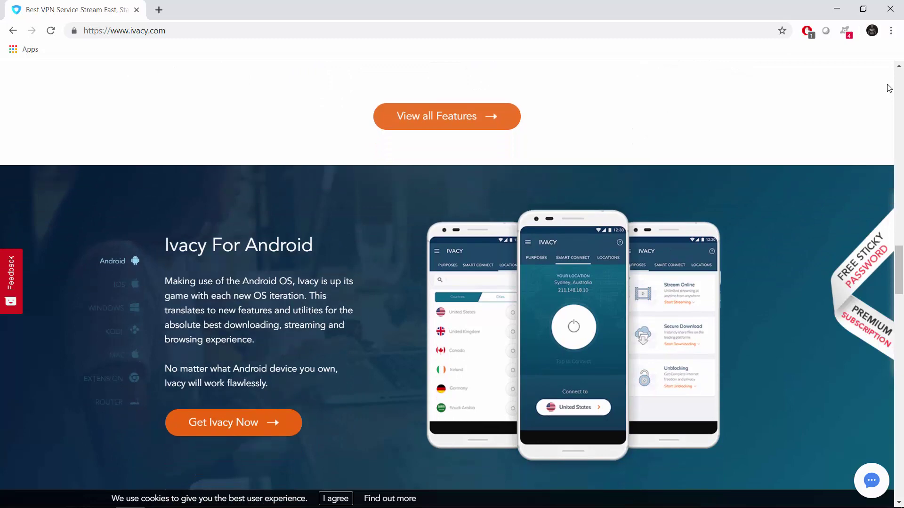
{"action": "scroll", "coordinate": [889, 89], "scroll_direction": "down", "scroll_amount": 1}
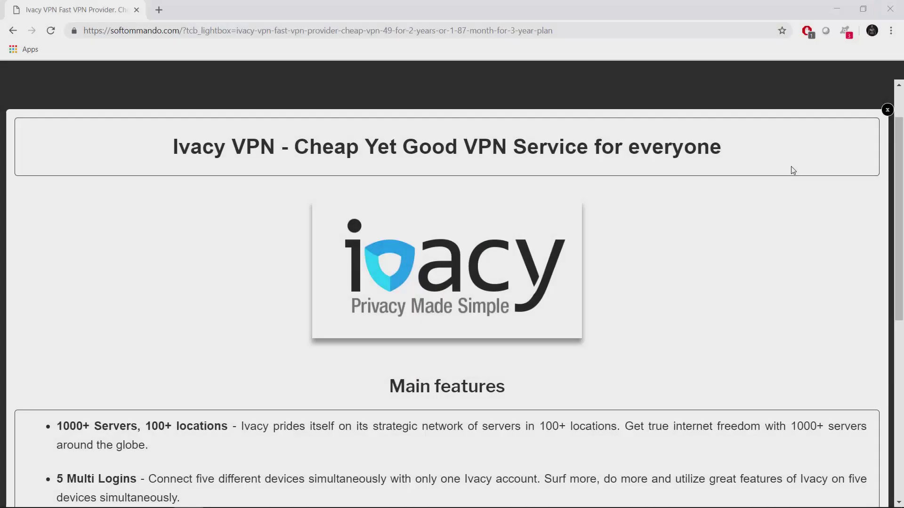
Review the main features, additional features and 2-year and 3-year plan offers on the softommando.com Ivacy VPN page
{"action": "scroll", "coordinate": [793, 171], "scroll_direction": "down", "scroll_amount": 2}
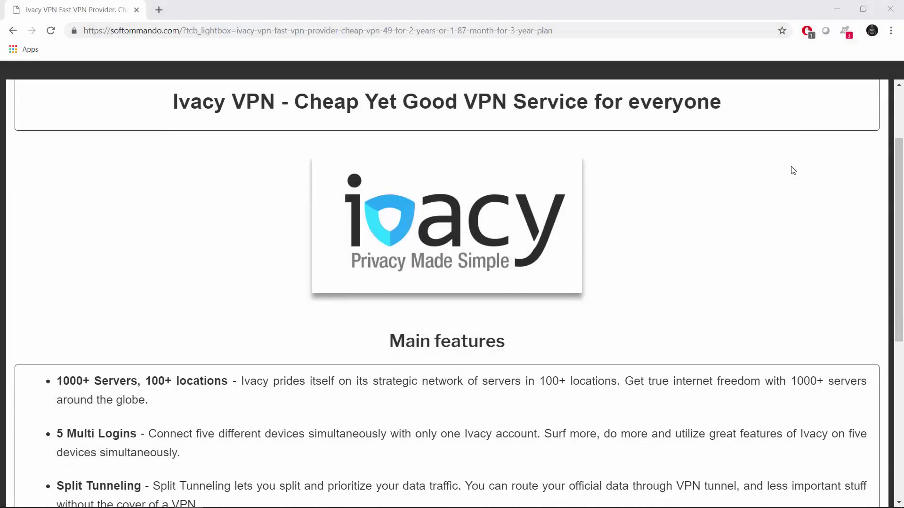
{"action": "scroll", "coordinate": [754, 196], "scroll_direction": "down", "scroll_amount": 5}
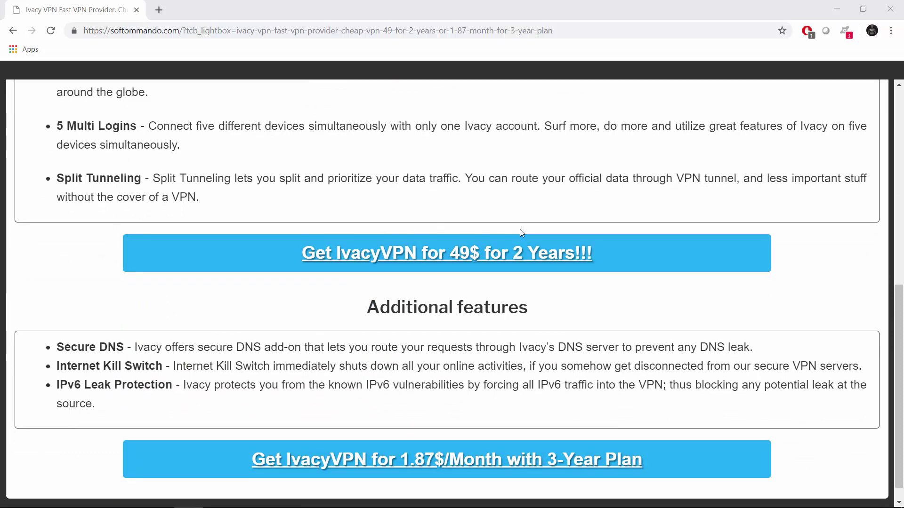
{"action": "scroll", "coordinate": [520, 229], "scroll_direction": "up", "scroll_amount": 7}
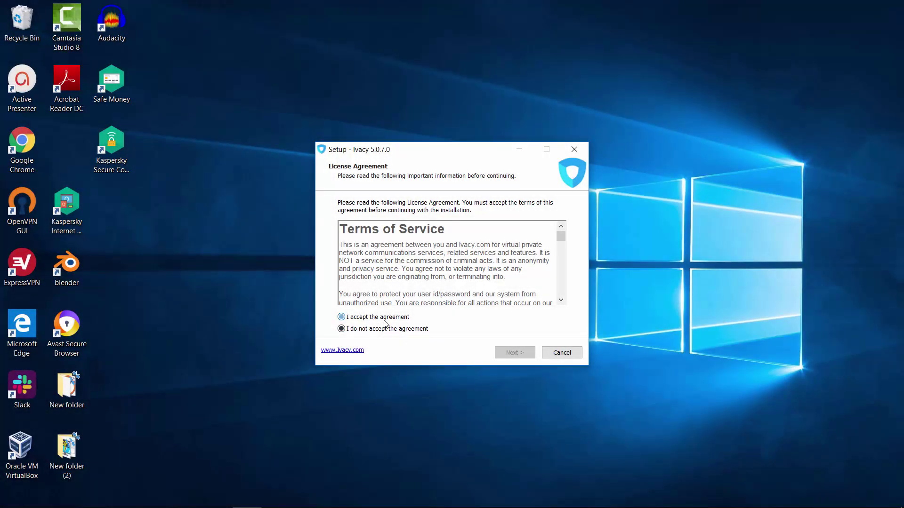
Accept the Ivacy licence agreement and start the installation with the default folder, a desktop shortcut and automatic run at log on
{"action": "left_click", "coordinate": [382, 317]}
{"action": "left_click", "coordinate": [509, 354]}
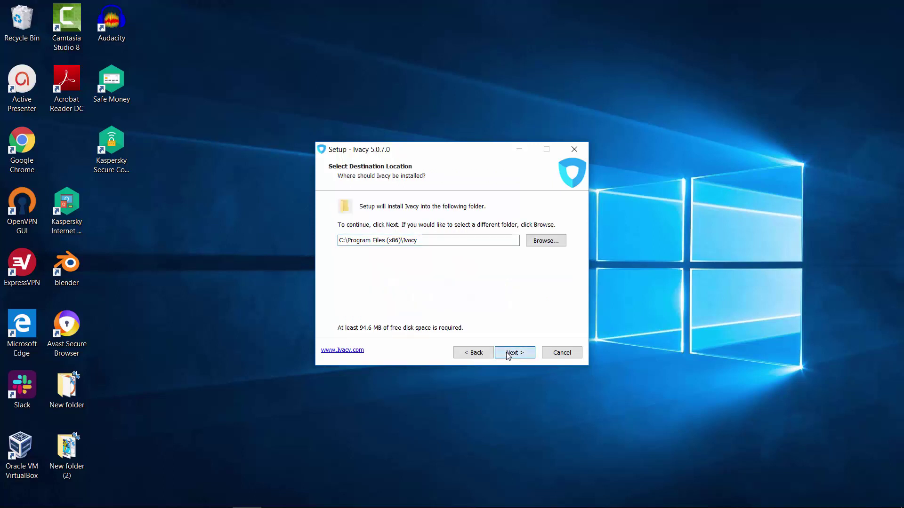
{"action": "left_click", "coordinate": [508, 354]}
{"action": "left_click", "coordinate": [508, 354]}
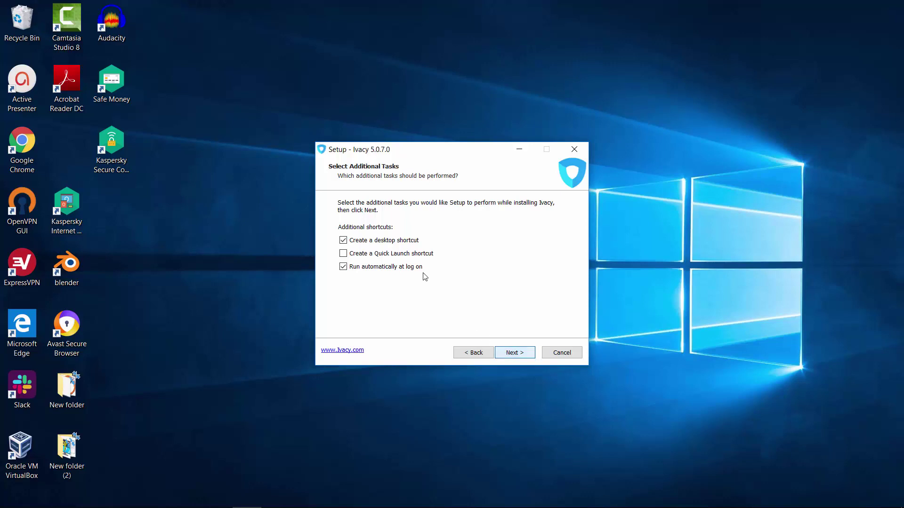
{"action": "left_click", "coordinate": [518, 354]}
{"action": "left_click", "coordinate": [518, 354]}
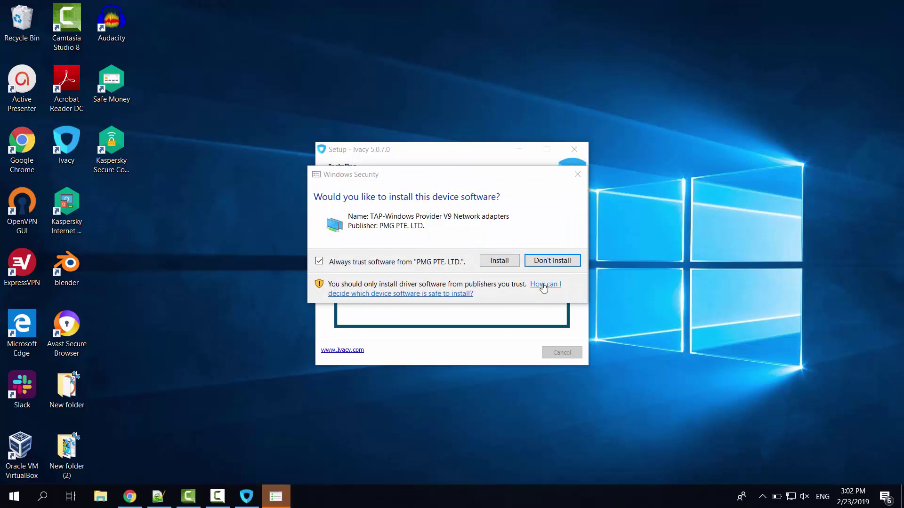
Allow installation of the TAP-Windows network adapter software and finish the Ivacy setup with Launch Ivacy enabled
{"action": "left_click", "coordinate": [501, 264]}
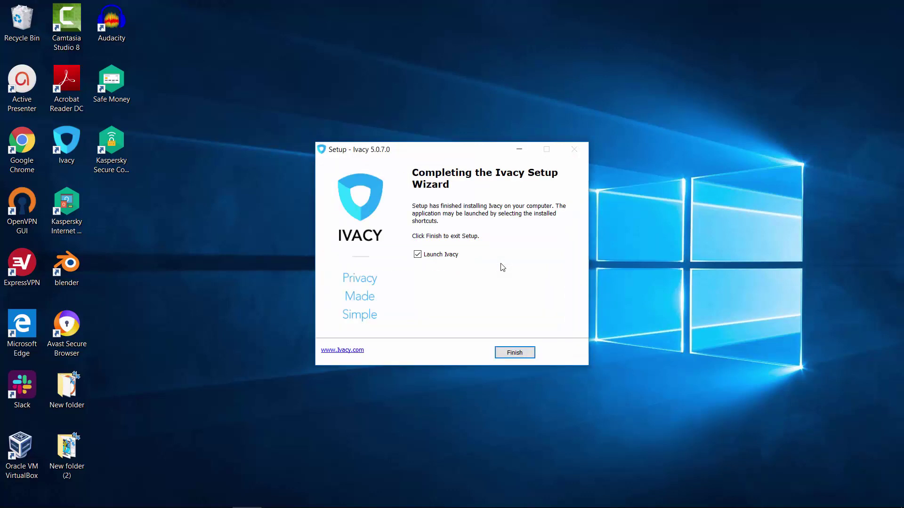
{"action": "left_click", "coordinate": [514, 352]}
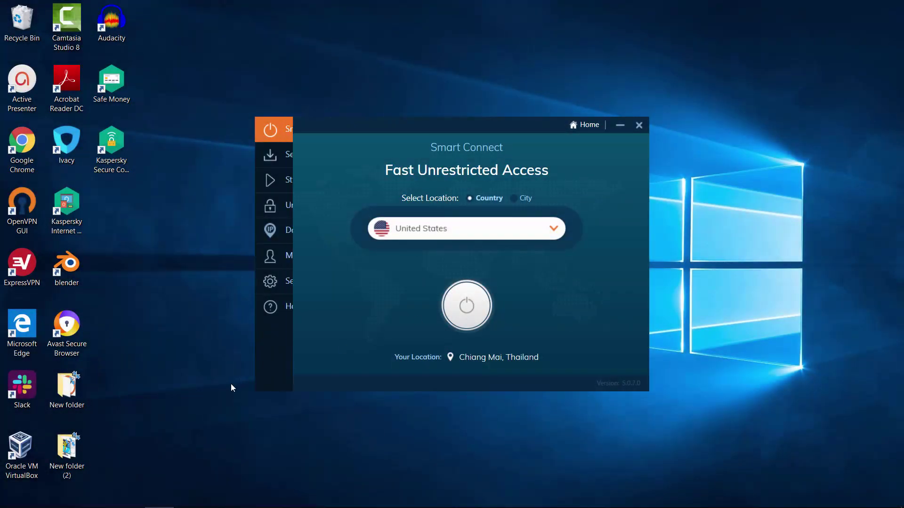
Switch to Chrome, run a connection test on speedtest.net without the VPN connected, and highlight the download speed
{"action": "left_click", "coordinate": [134, 496]}
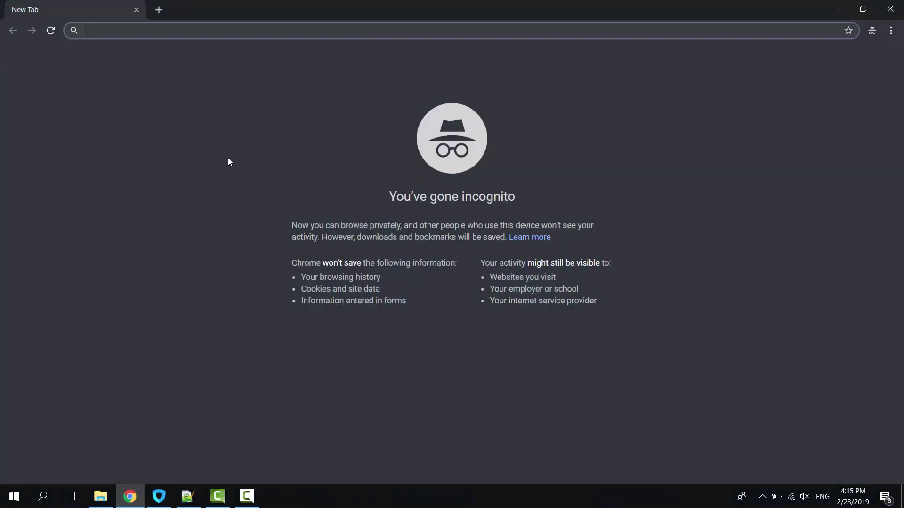
{"action": "type", "text": "speedtest.net"}
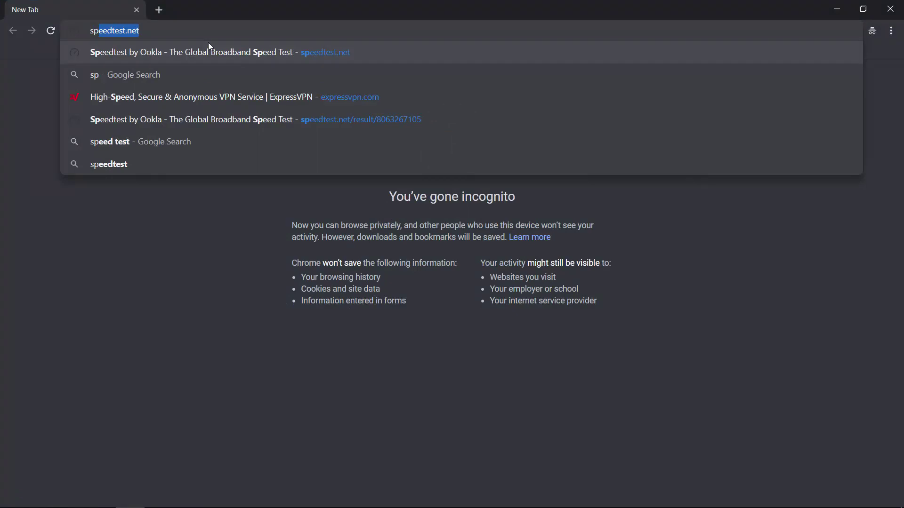
{"action": "key", "text": "Return"}
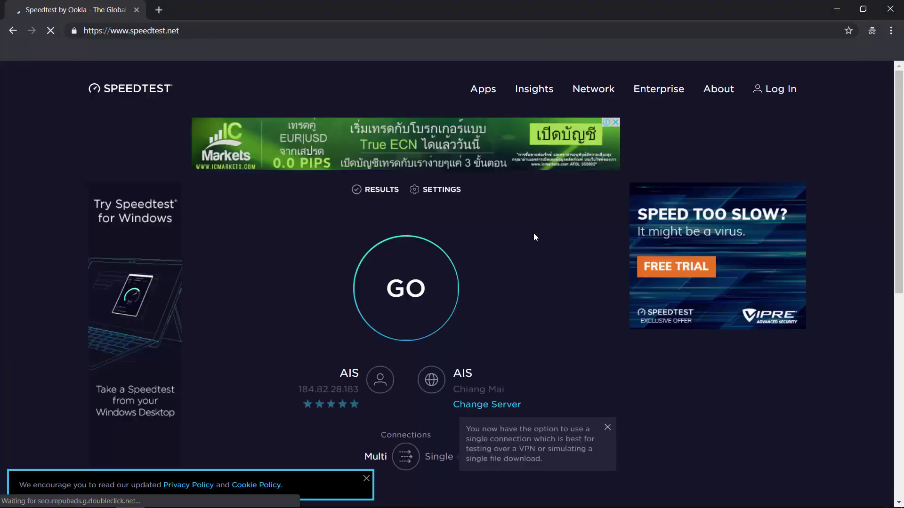
{"action": "left_click", "coordinate": [419, 288]}
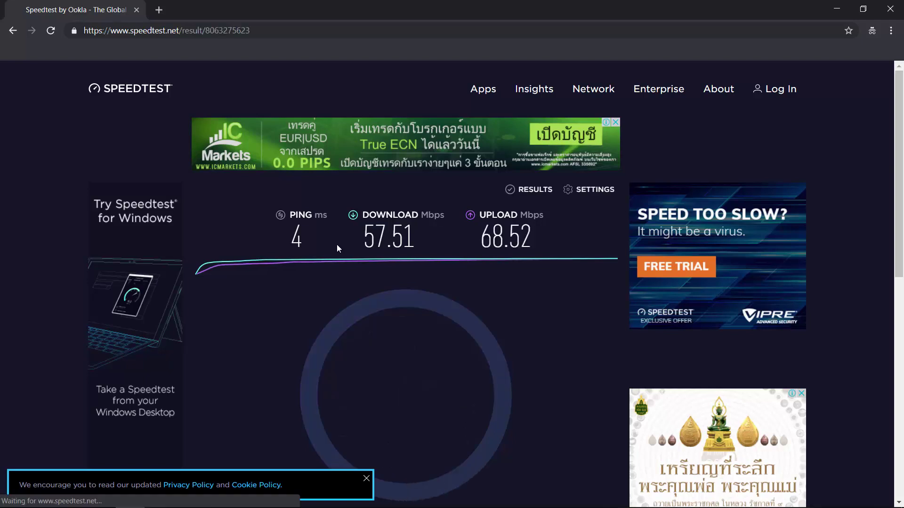
{"action": "left_click_drag", "start_coordinate": [355, 236], "coordinate": [416, 238]}
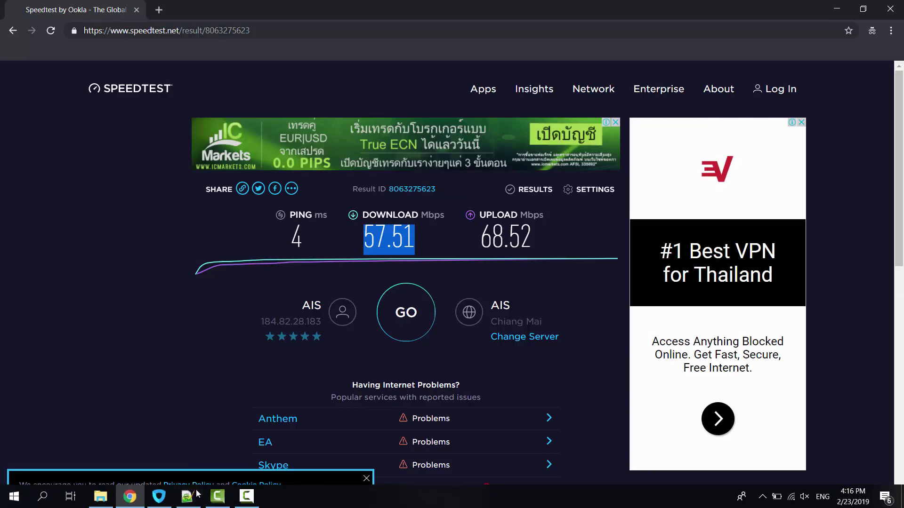
Switch to Notepad++ and write "Download: 57.51" on the first line and "Upload:" on the second
{"action": "left_click", "coordinate": [197, 495]}
{"action": "type", "text": "Do"}
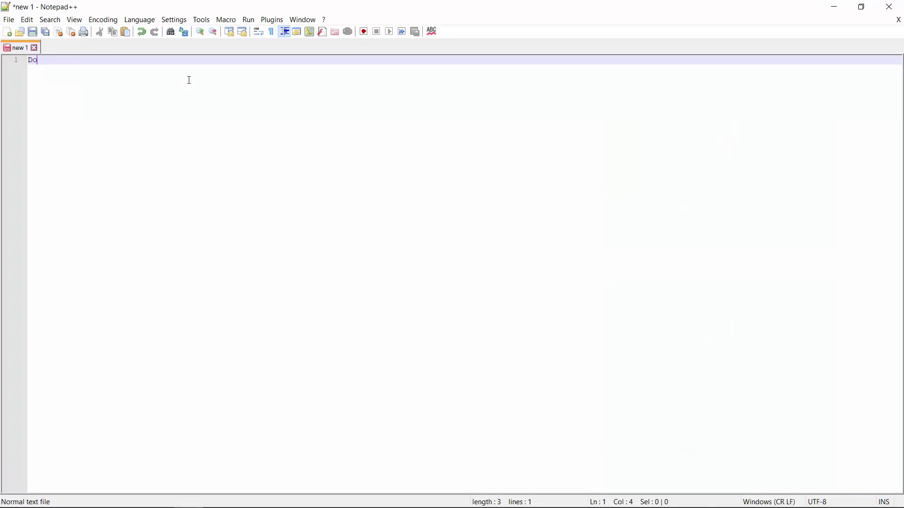
{"action": "type", "text": "wnload: 57.51"}
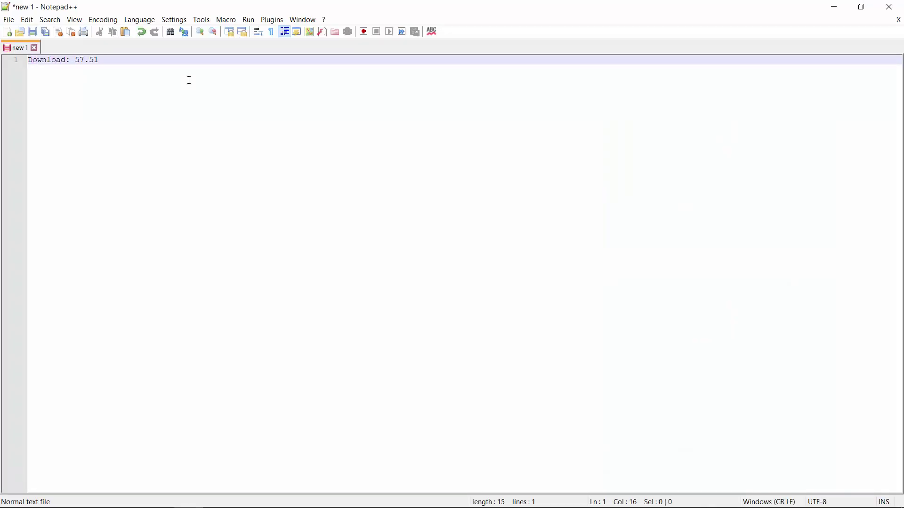
{"action": "key", "text": "Return"}
{"action": "type", "text": "Uplo"}
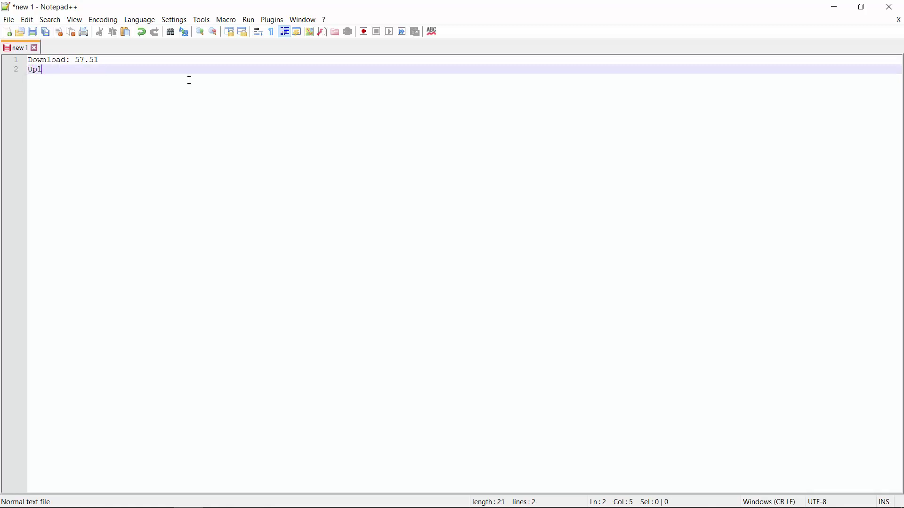
{"action": "type", "text": "ad:"}
Copy the upload speed 68.52 from the Speedtest result in Chrome into the "Upload:" line in Notepad++, then return to Chrome
{"action": "left_click", "coordinate": [129, 496]}
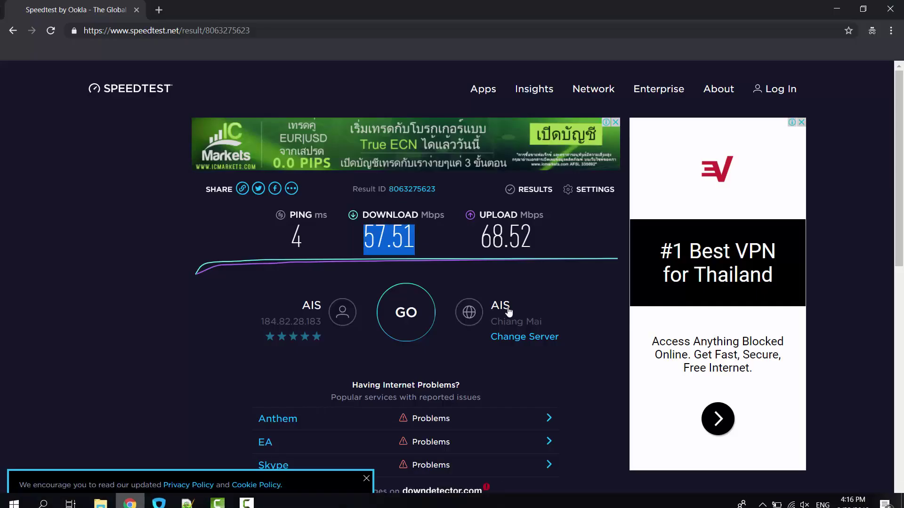
{"action": "left_click_drag", "start_coordinate": [531, 237], "coordinate": [486, 230]}
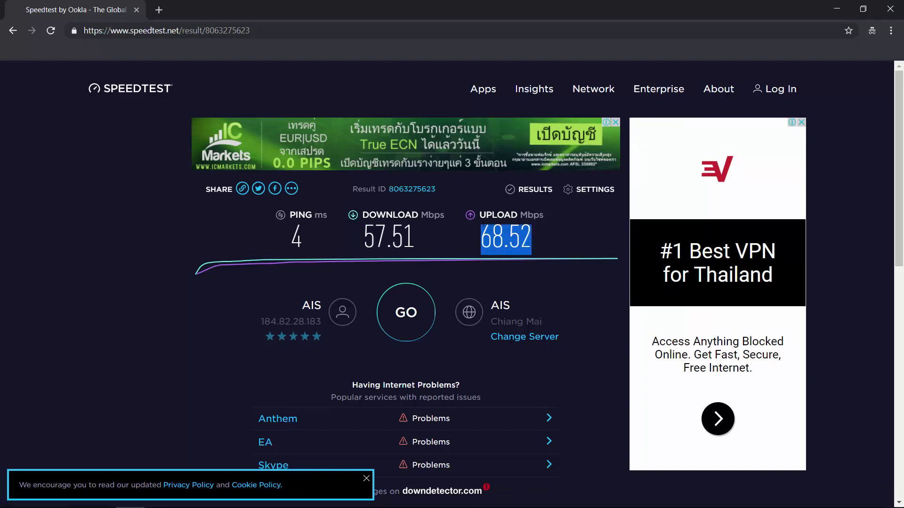
{"action": "key", "text": "ctrl+c"}
{"action": "left_click", "coordinate": [188, 496]}
{"action": "key", "text": "ctrl+v"}
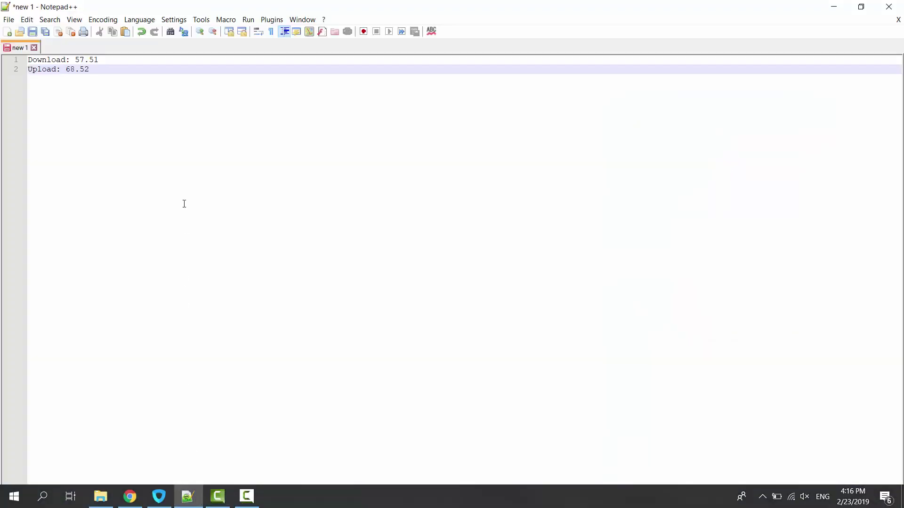
{"action": "key", "text": "Return"}
{"action": "left_click", "coordinate": [831, 4]}
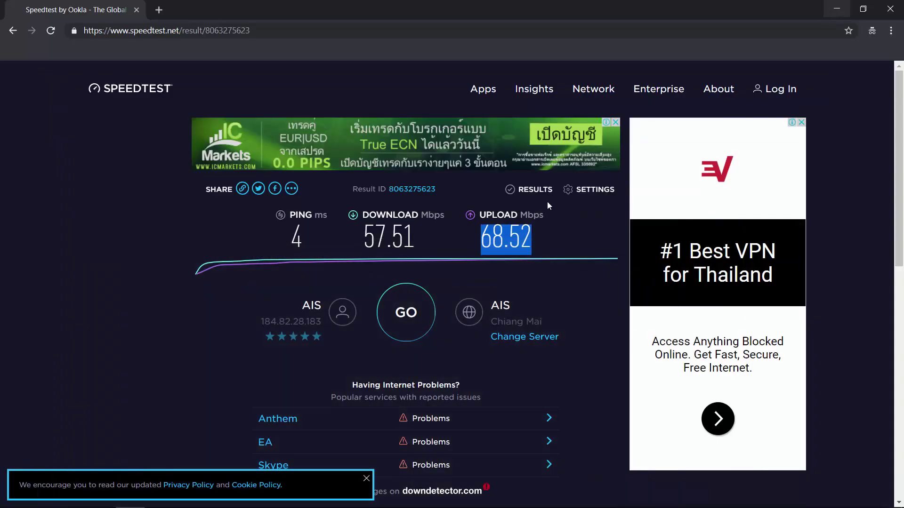
{"action": "left_click", "coordinate": [558, 238]}
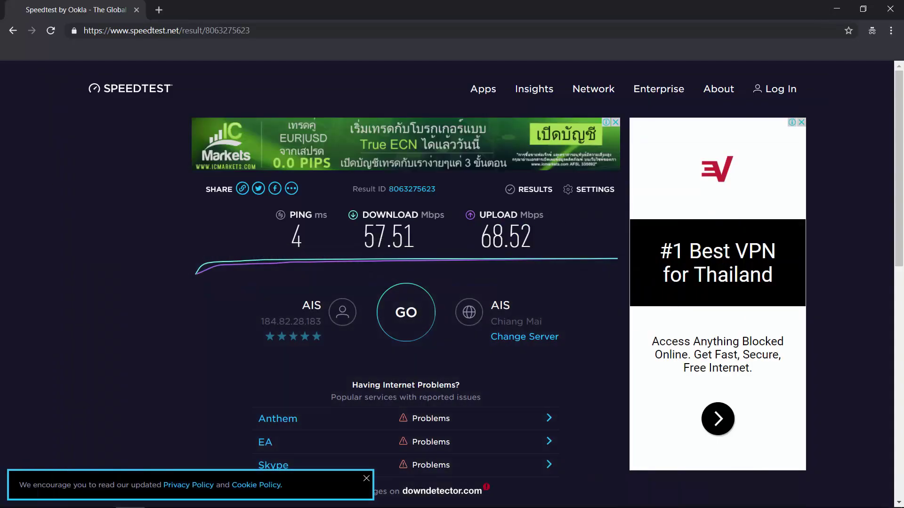
Switch to Ivacy and look through the Smart Connect locations by country and by city
{"action": "left_click", "coordinate": [158, 499]}
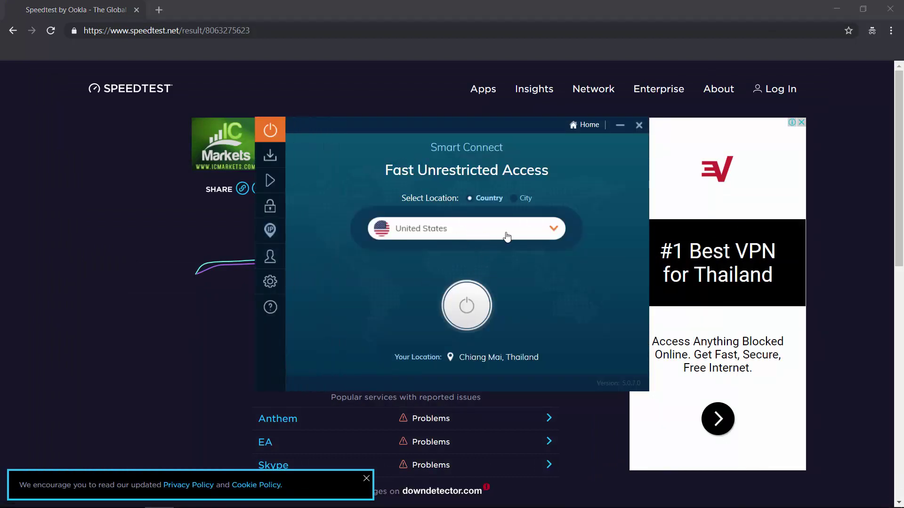
{"action": "left_click", "coordinate": [484, 235]}
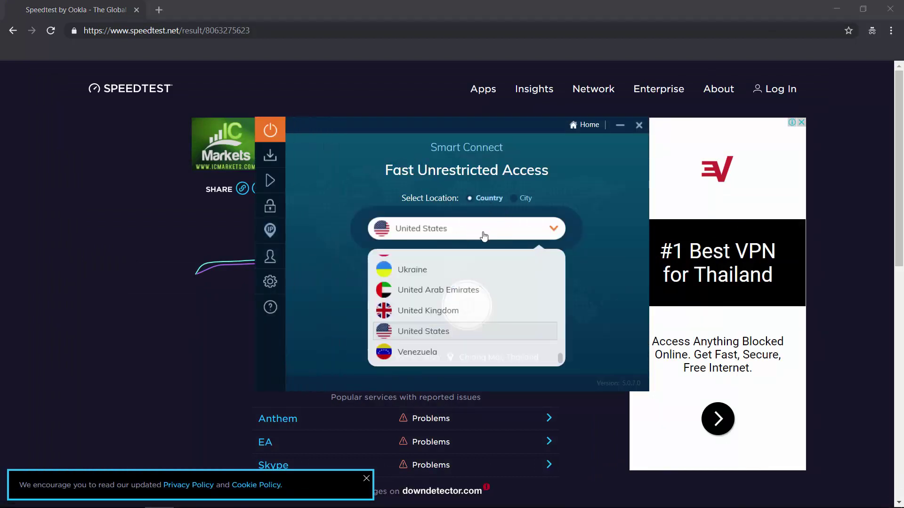
{"action": "left_click", "coordinate": [525, 198]}
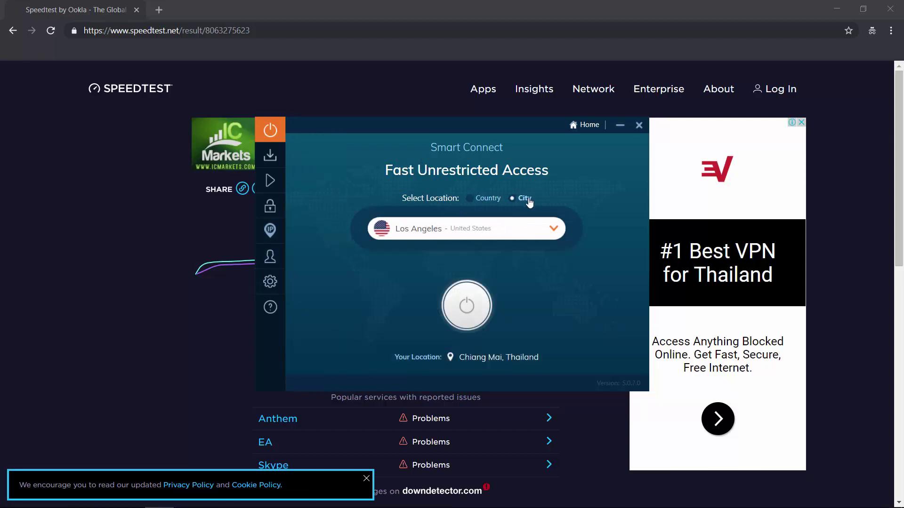
{"action": "left_click", "coordinate": [486, 230]}
{"action": "scroll", "coordinate": [487, 292], "scroll_direction": "down", "scroll_amount": 5}
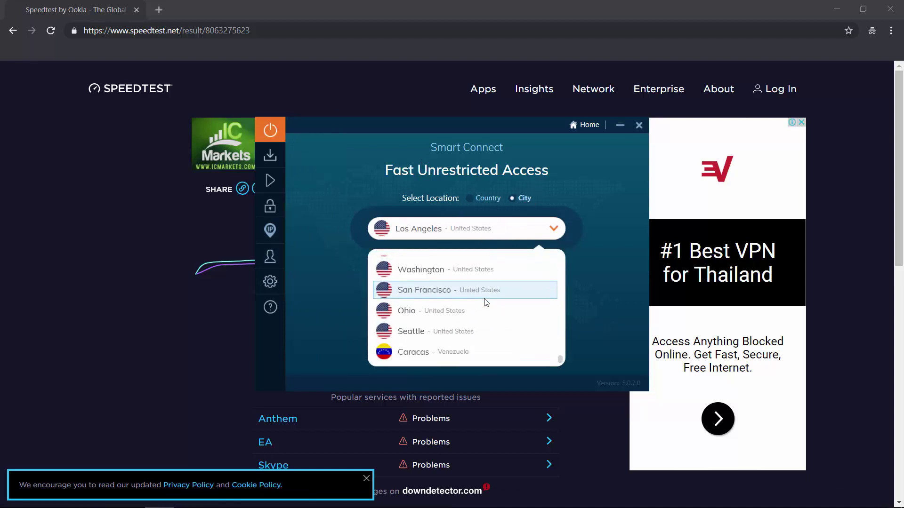
{"action": "scroll", "coordinate": [485, 302], "scroll_direction": "up", "scroll_amount": 5}
{"action": "left_click", "coordinate": [423, 236]}
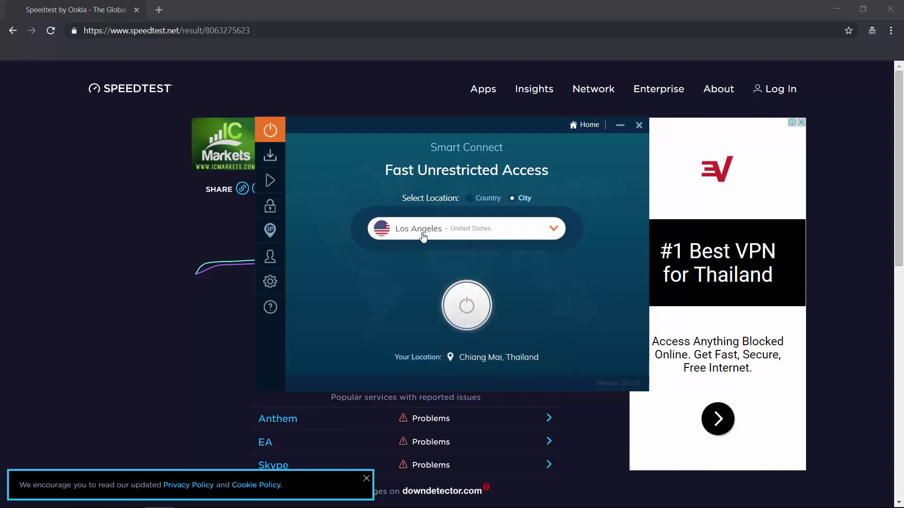
{"action": "left_click", "coordinate": [423, 234]}
Set the Smart Connect location to the country Singapore and connect the VPN
{"action": "left_click", "coordinate": [469, 200]}
{"action": "left_click", "coordinate": [470, 199]}
{"action": "left_click", "coordinate": [471, 231]}
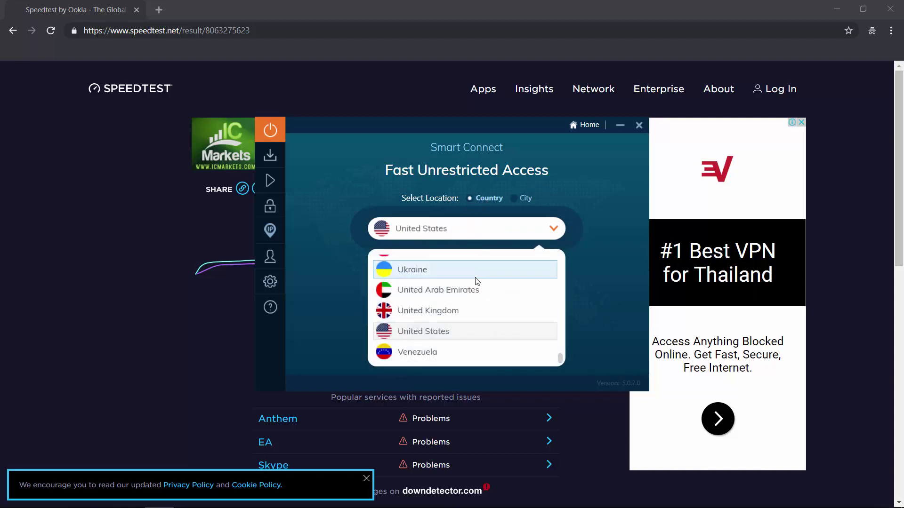
{"action": "scroll", "coordinate": [461, 311], "scroll_direction": "up", "scroll_amount": 3}
{"action": "scroll", "coordinate": [446, 320], "scroll_direction": "up", "scroll_amount": 2}
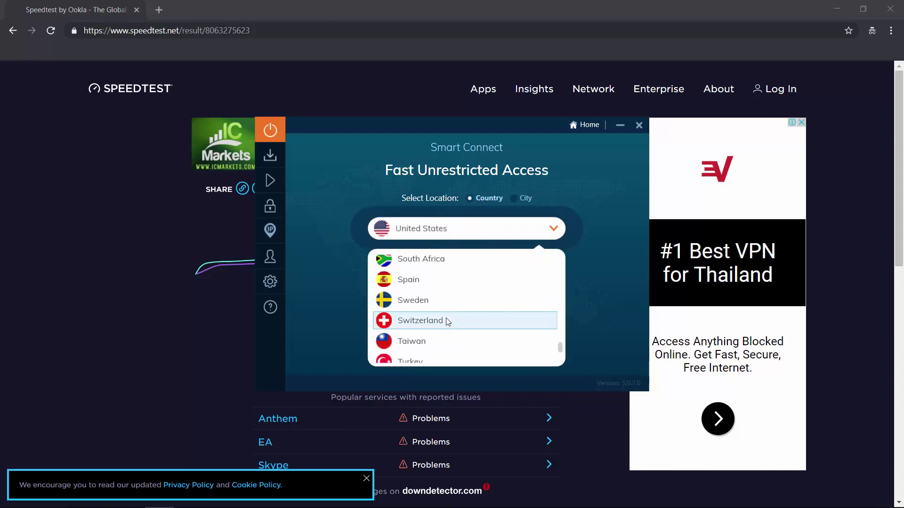
{"action": "scroll", "coordinate": [445, 282], "scroll_direction": "up", "scroll_amount": 1}
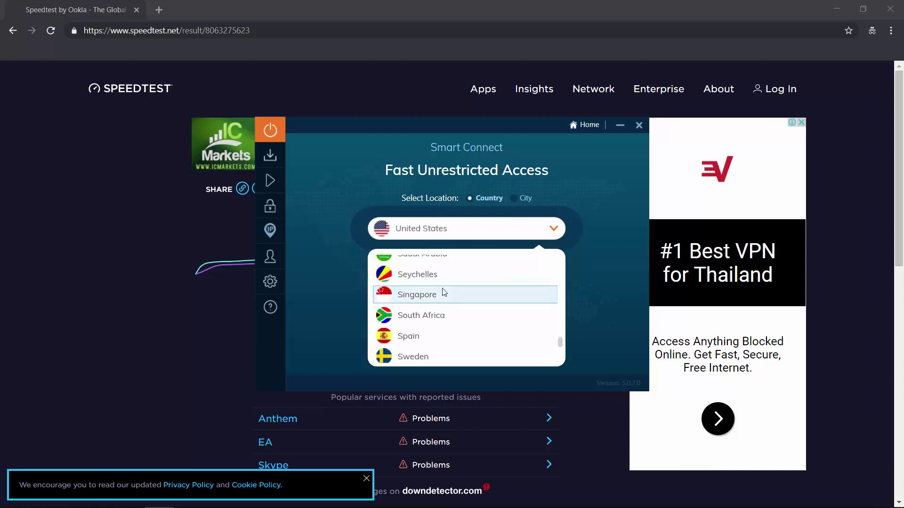
{"action": "left_click", "coordinate": [446, 291]}
{"action": "left_click", "coordinate": [485, 297]}
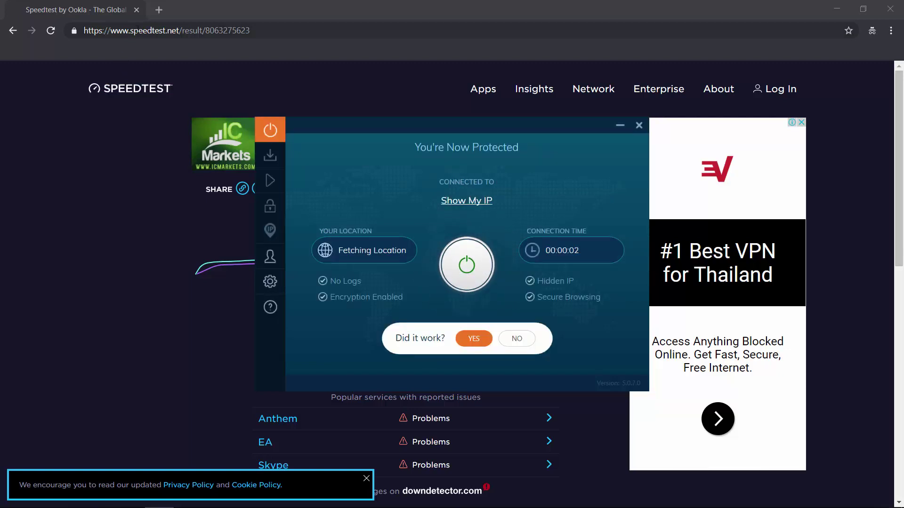
Try to load the speedtest.net home page in Chrome over the VPN connection
{"action": "left_click", "coordinate": [138, 29]}
{"action": "type", "text": "spe"}
{"action": "key", "text": "Return"}
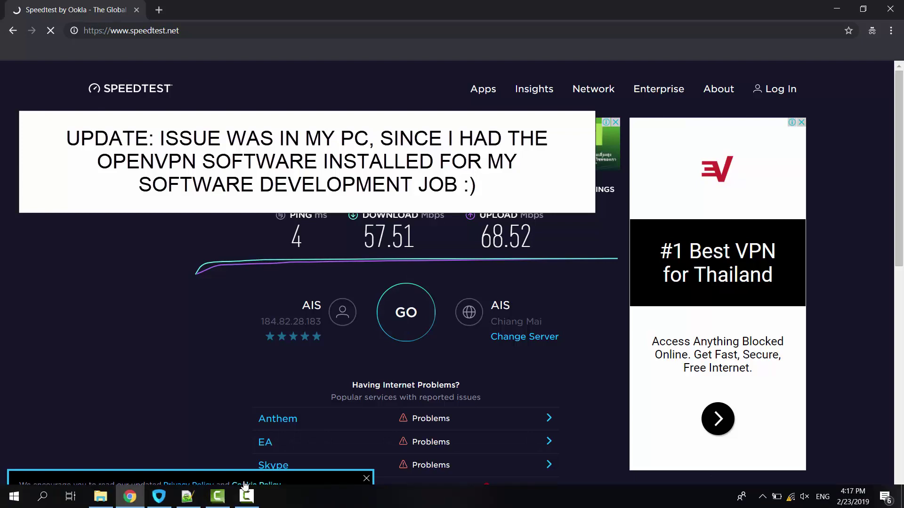
Switch to Ivacy, disconnect the VPN and reconnect it to Singapore
{"action": "left_click", "coordinate": [159, 502]}
{"action": "left_click", "coordinate": [485, 267]}
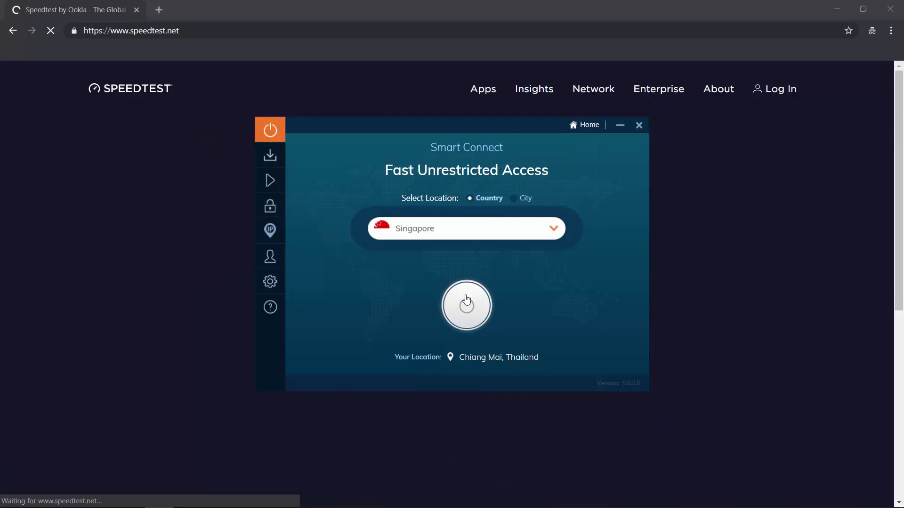
{"action": "left_click", "coordinate": [463, 299]}
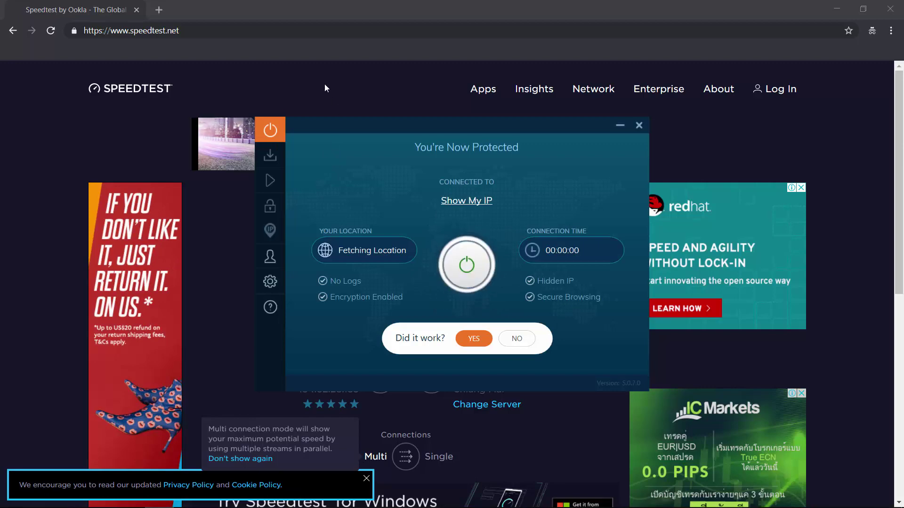
Switch to Chrome and load speedtest.net again over the renewed VPN connection
{"action": "left_click", "coordinate": [239, 36]}
{"action": "type", "text": "sp"}
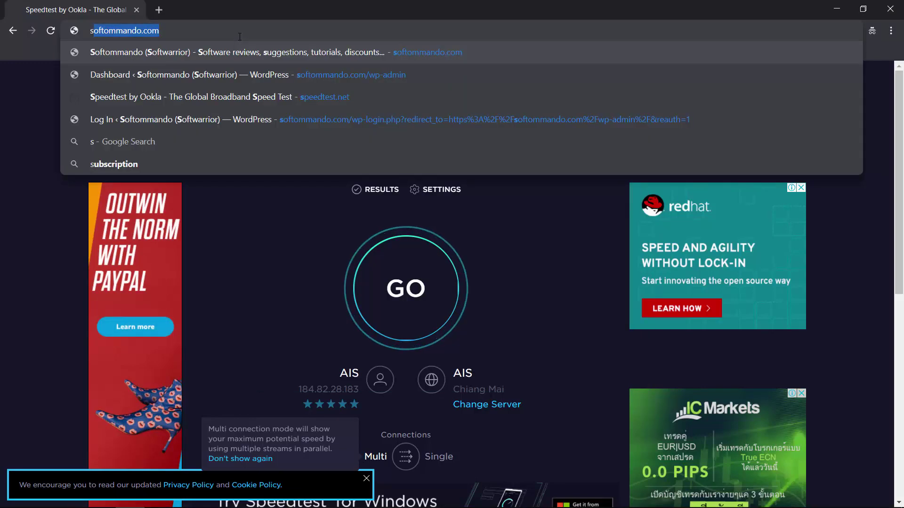
{"action": "key", "text": "Return"}
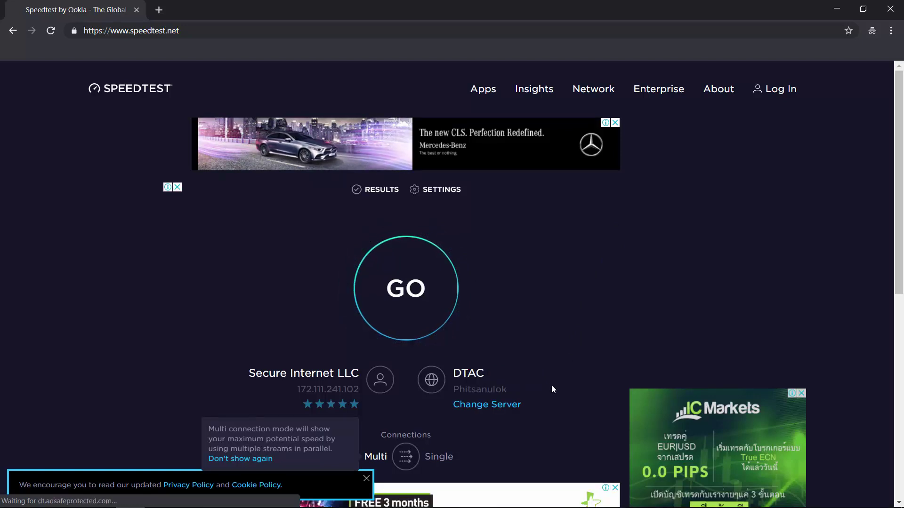
Search Google for "ip address and location" in a new tab, open iplocation.com and examine the detected city and map position
{"action": "left_click", "coordinate": [158, 15]}
{"action": "type", "text": "ip ad"}
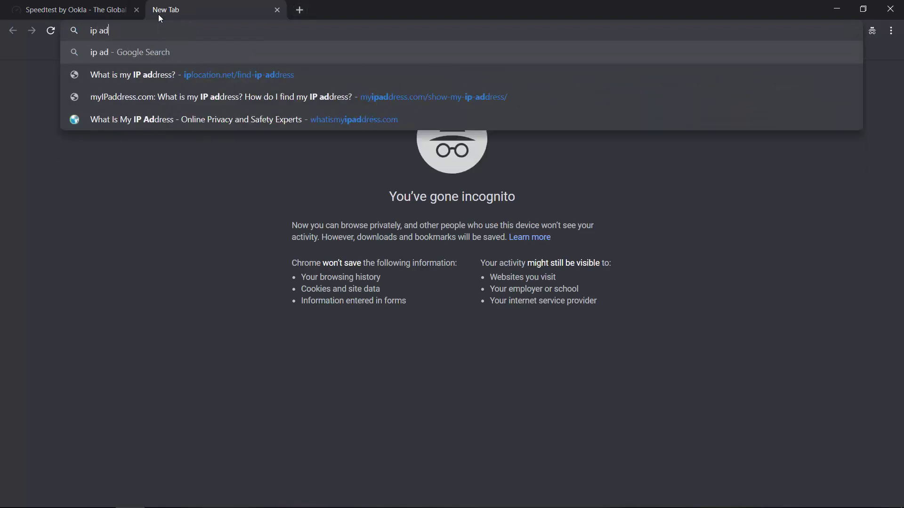
{"action": "type", "text": "dress and location"}
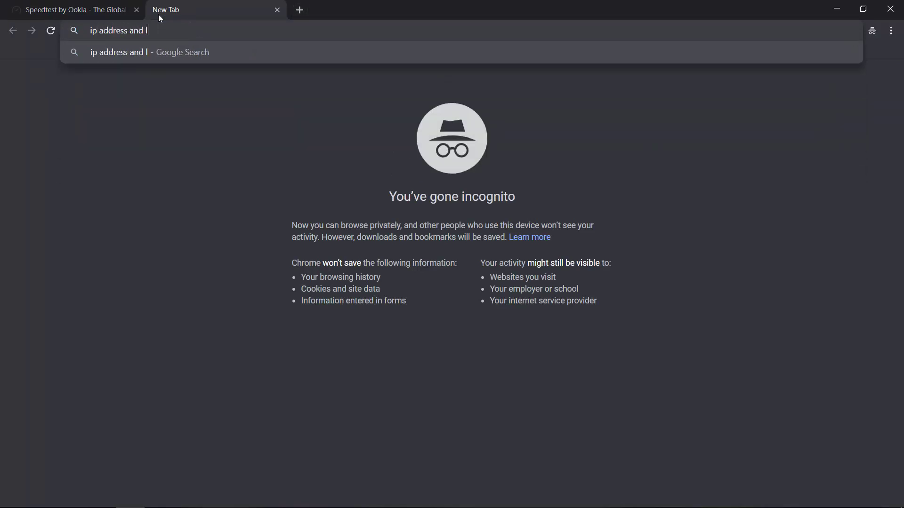
{"action": "key", "text": "Return"}
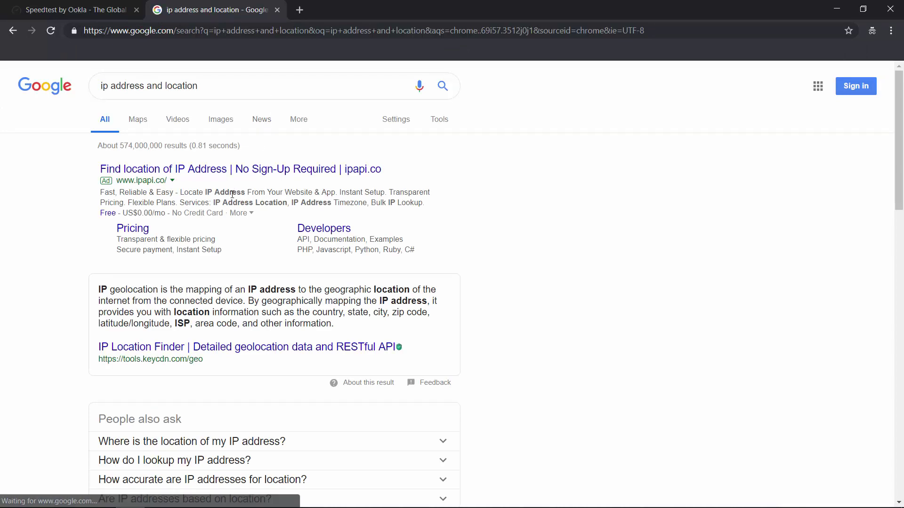
{"action": "scroll", "coordinate": [234, 191], "scroll_direction": "down", "scroll_amount": 4}
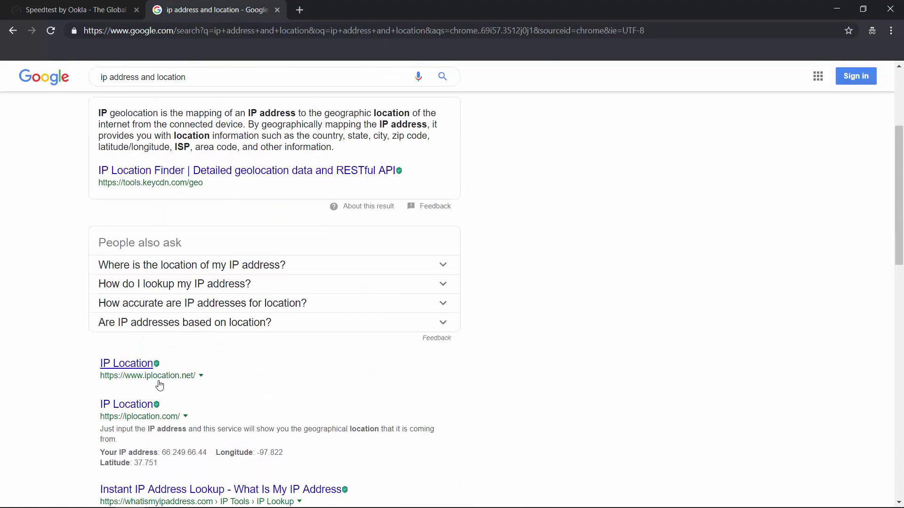
{"action": "left_click", "coordinate": [146, 403]}
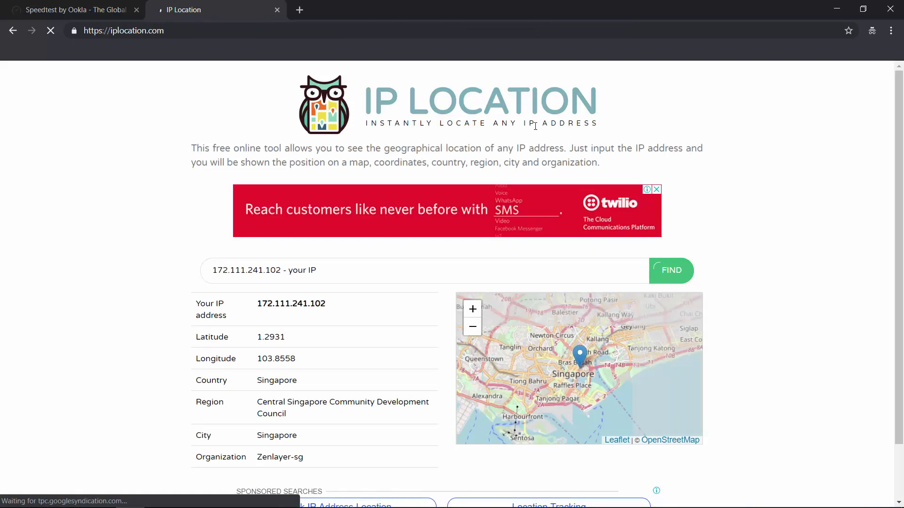
{"action": "mouse_move", "coordinate": [289, 435]}
{"action": "left_mouse_down"}
{"action": "mouse_move", "coordinate": [246, 442]}
{"action": "mouse_move", "coordinate": [281, 439]}
{"action": "left_mouse_up"}
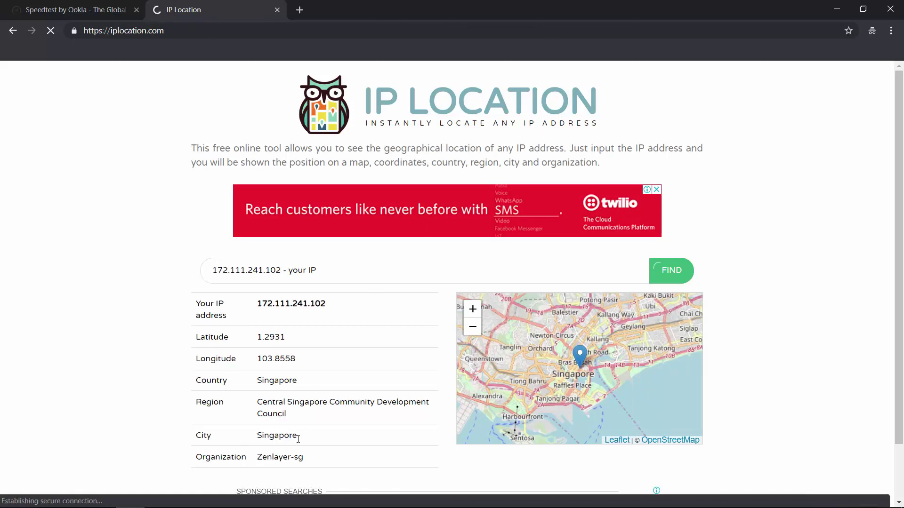
{"action": "mouse_move", "coordinate": [596, 372]}
{"action": "left_mouse_down"}
{"action": "mouse_move", "coordinate": [572, 373]}
{"action": "mouse_move", "coordinate": [590, 367]}
{"action": "left_mouse_up"}
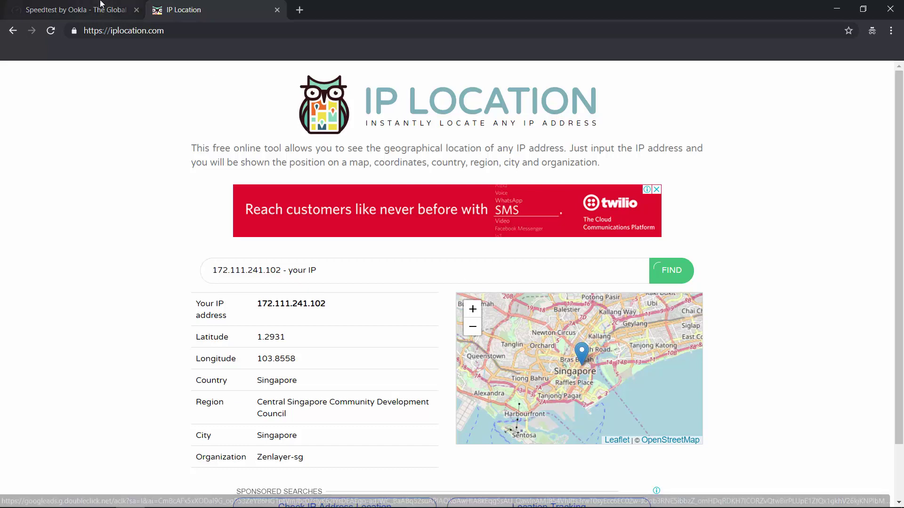
Return to the Speedtest page, run a connection test over the Singapore VPN and select the download speed
{"action": "left_click", "coordinate": [75, 9]}
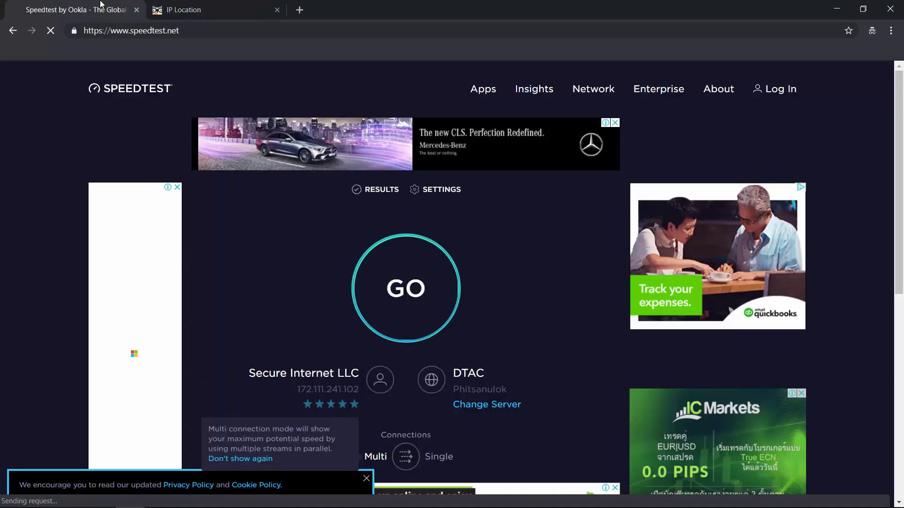
{"action": "left_click", "coordinate": [422, 283]}
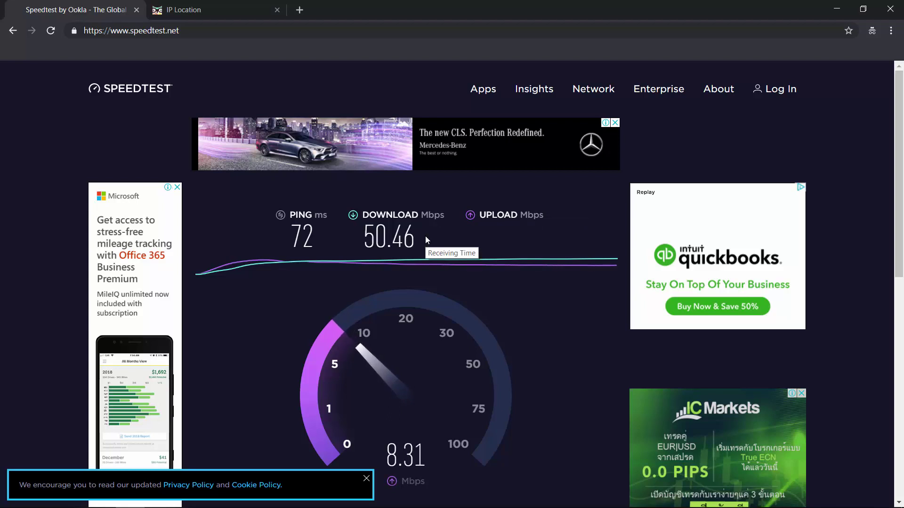
{"action": "left_click_drag", "start_coordinate": [423, 239], "coordinate": [366, 236]}
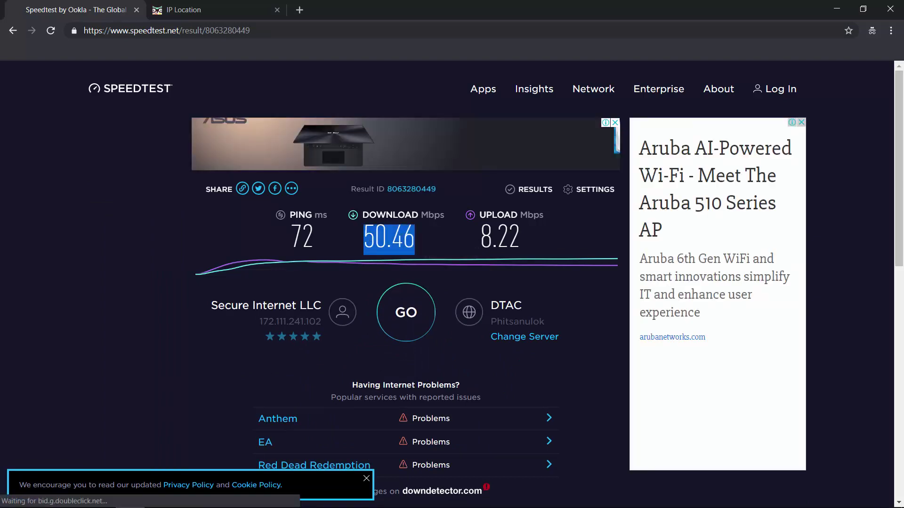
Switch to Notepad++ and add a "Singapore" heading with the line "Download: 50.46" beneath the first results
{"action": "left_click", "coordinate": [187, 496]}
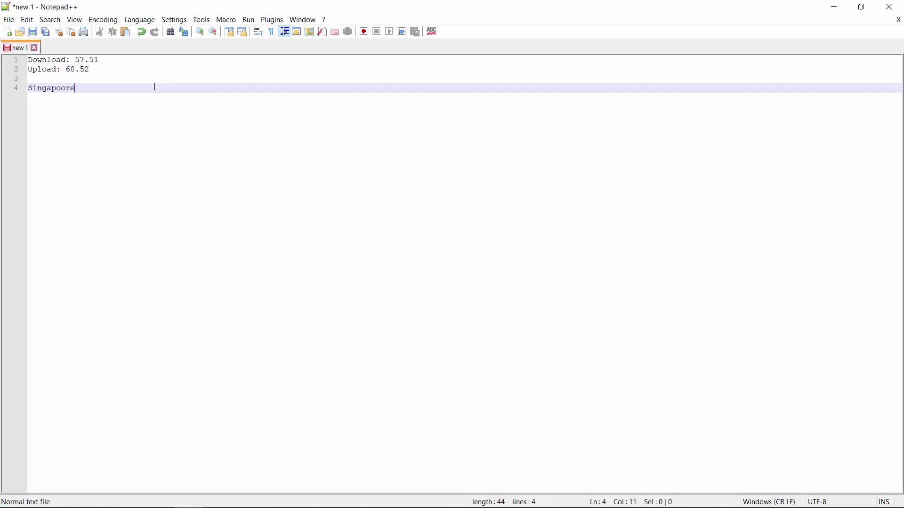
{"action": "type", "text": "re"}
{"action": "key", "text": "Return"}
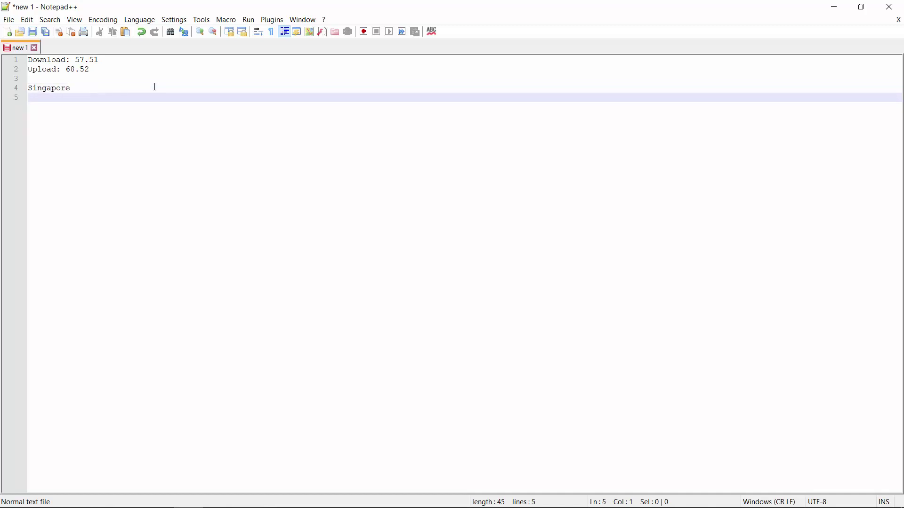
{"action": "key", "text": "Return"}
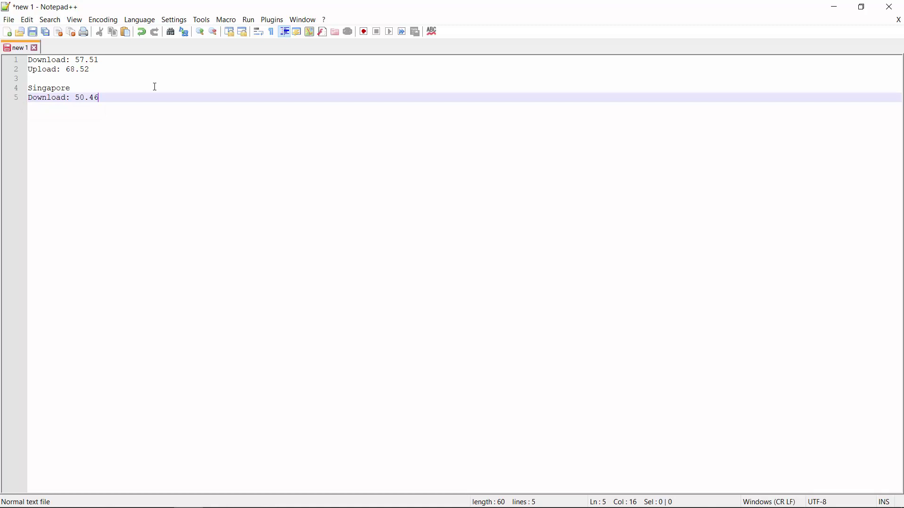
Add the line "Upload: 8.22" beneath the Singapore download entry, copying the upload speed from the Speedtest result in Chrome
{"action": "key", "text": "Return"}
{"action": "type", "text": "Uplo"}
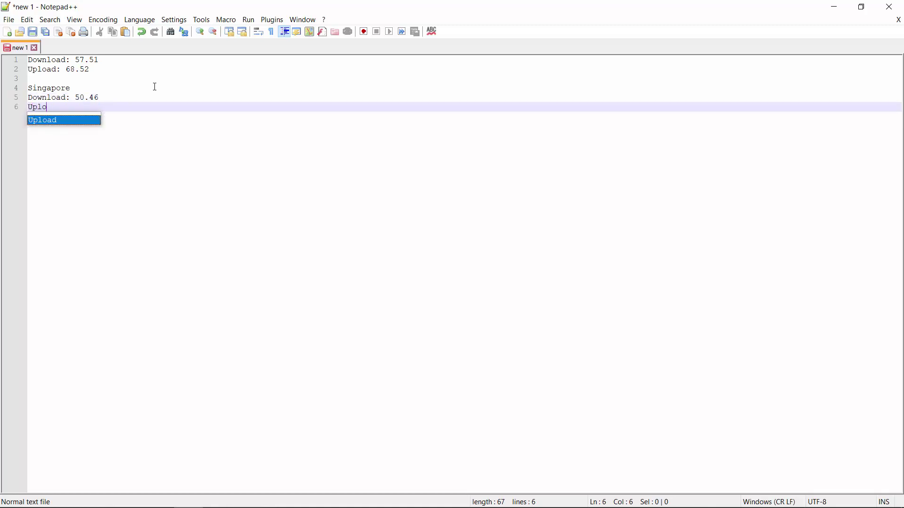
{"action": "type", "text": "ade"}
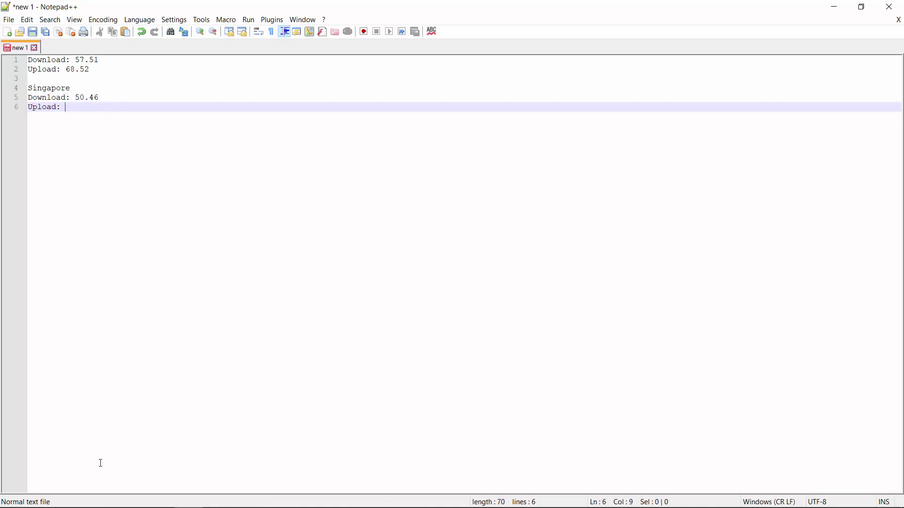
{"action": "left_click", "coordinate": [129, 501]}
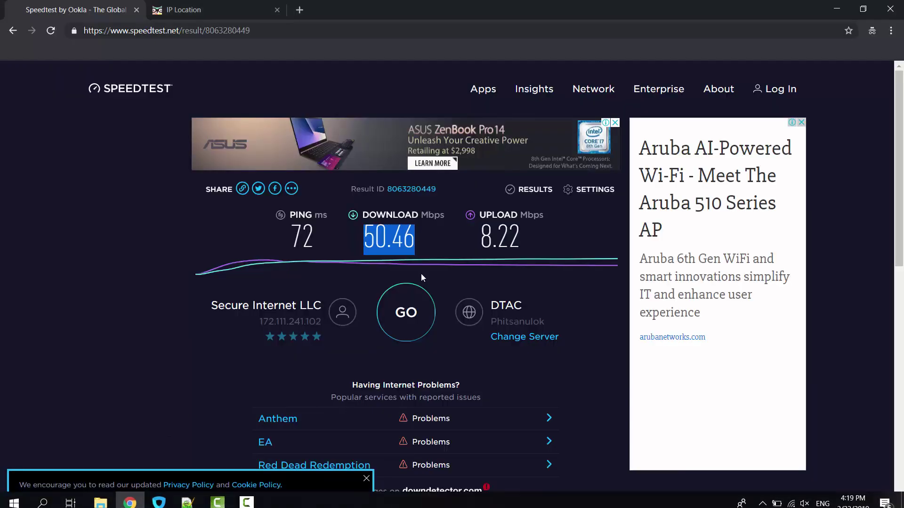
{"action": "left_click_drag", "start_coordinate": [480, 237], "coordinate": [519, 237]}
{"action": "key", "text": "ctrl+c"}
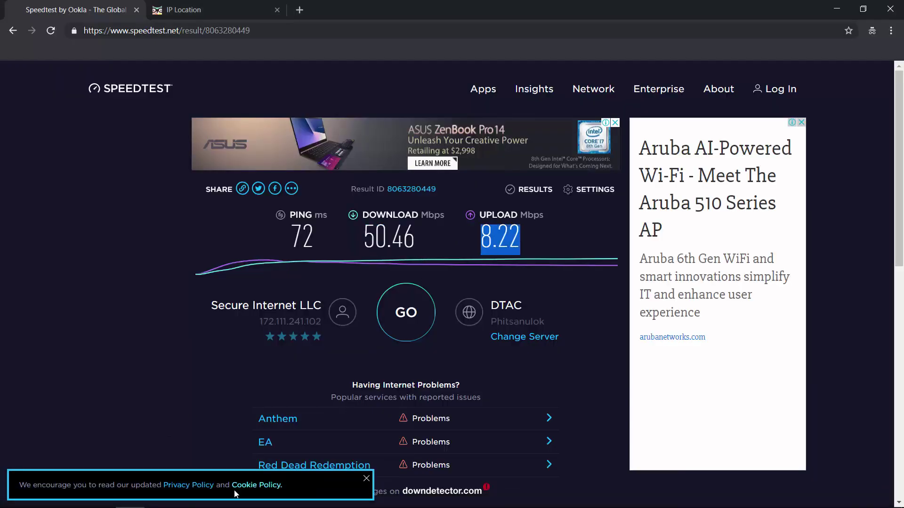
{"action": "left_click", "coordinate": [188, 498]}
{"action": "key", "text": "ctrl+v"}
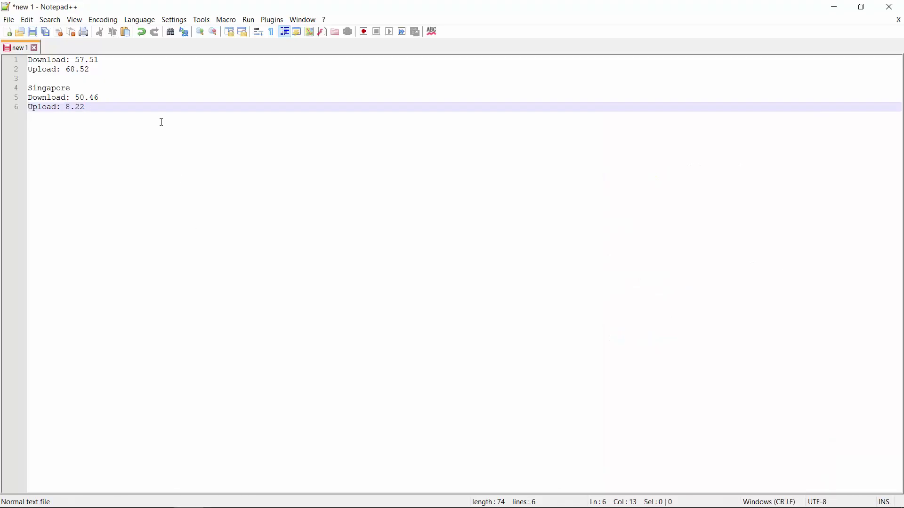
Compare the download and upload speeds of both result sets and add two new lines beneath the Singapore entry
{"action": "left_click_drag", "start_coordinate": [108, 60], "coordinate": [76, 59]}
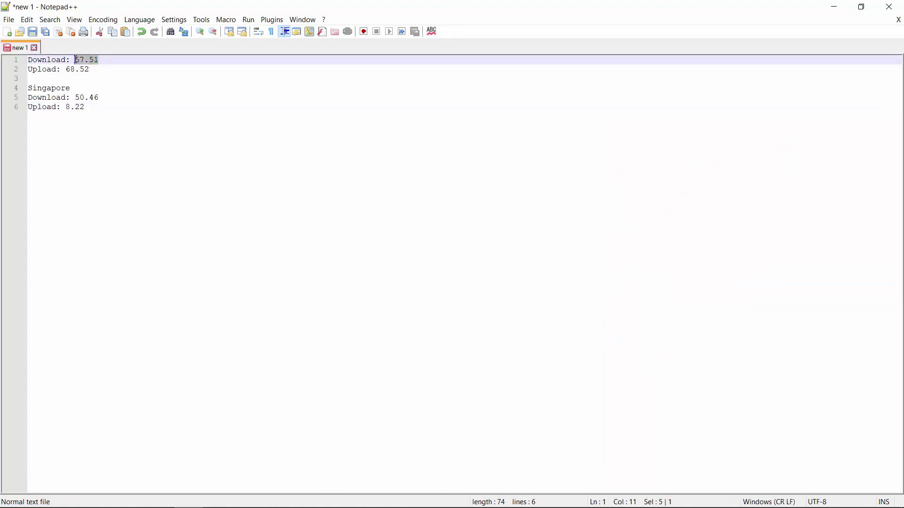
{"action": "left_click", "coordinate": [78, 87]}
{"action": "left_click_drag", "start_coordinate": [79, 97], "coordinate": [69, 70]}
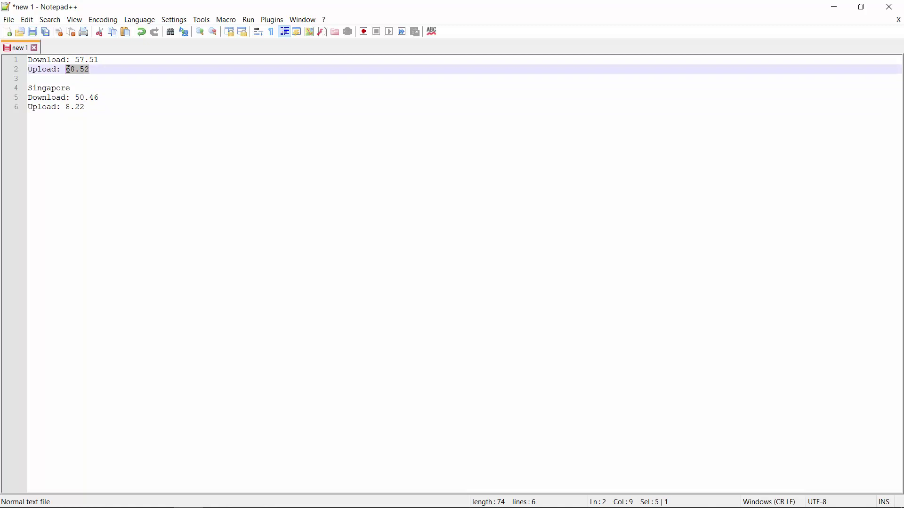
{"action": "left_click_drag", "start_coordinate": [68, 107], "coordinate": [83, 107]}
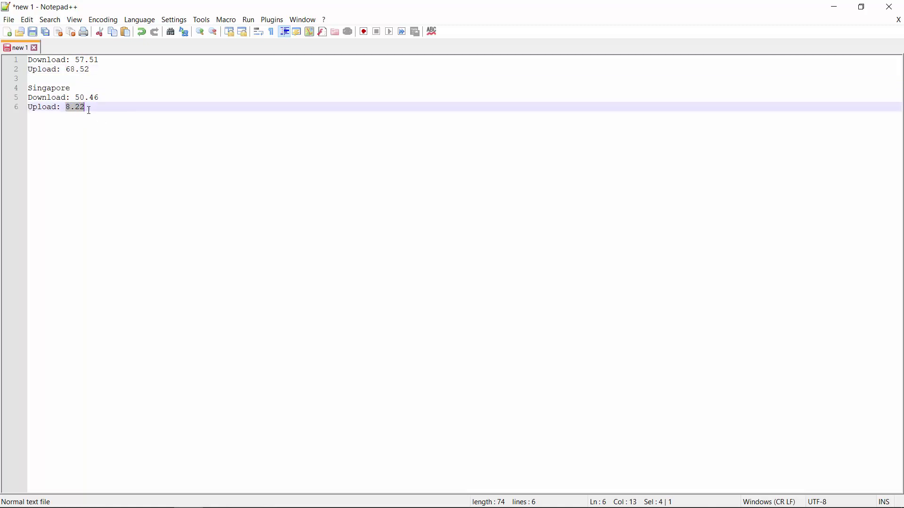
{"action": "key", "text": "Return"}
{"action": "key", "text": "Return"}
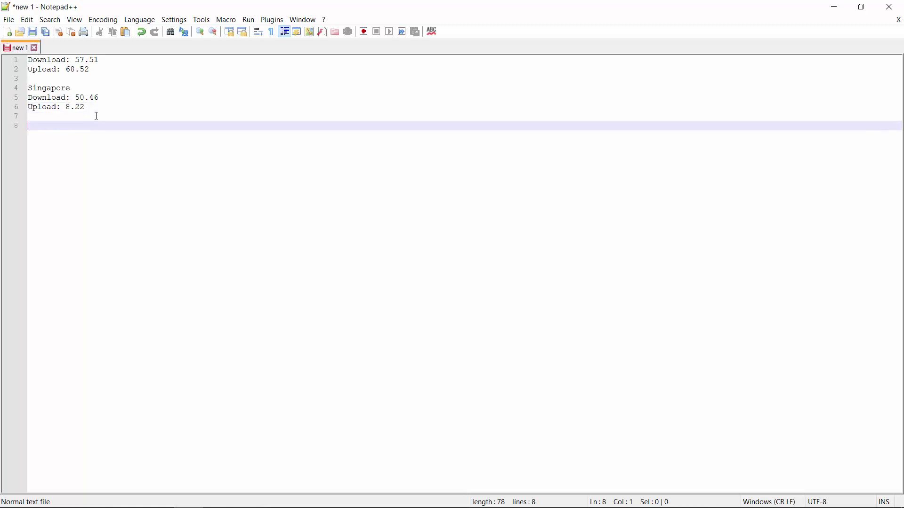
Switch to Ivacy, disconnect the Singapore VPN and select United Kingdom as the country
{"action": "left_click", "coordinate": [839, 9]}
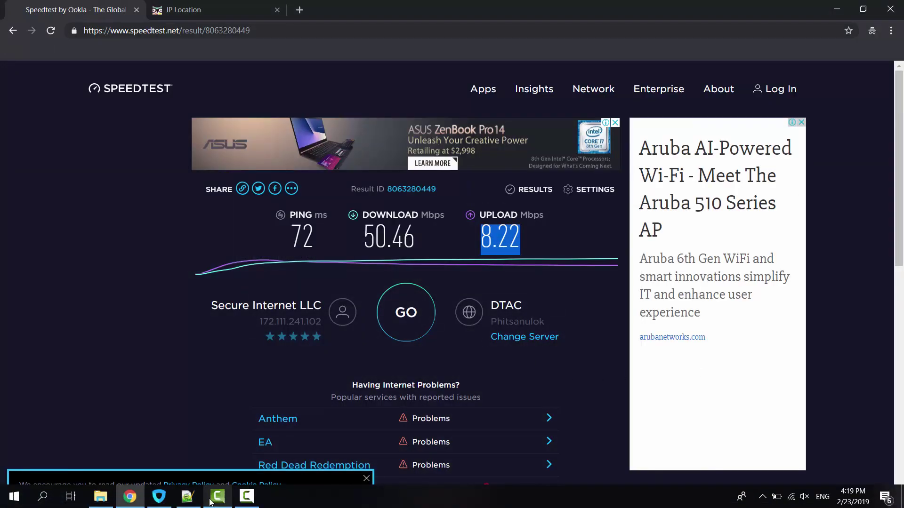
{"action": "left_click", "coordinate": [159, 497]}
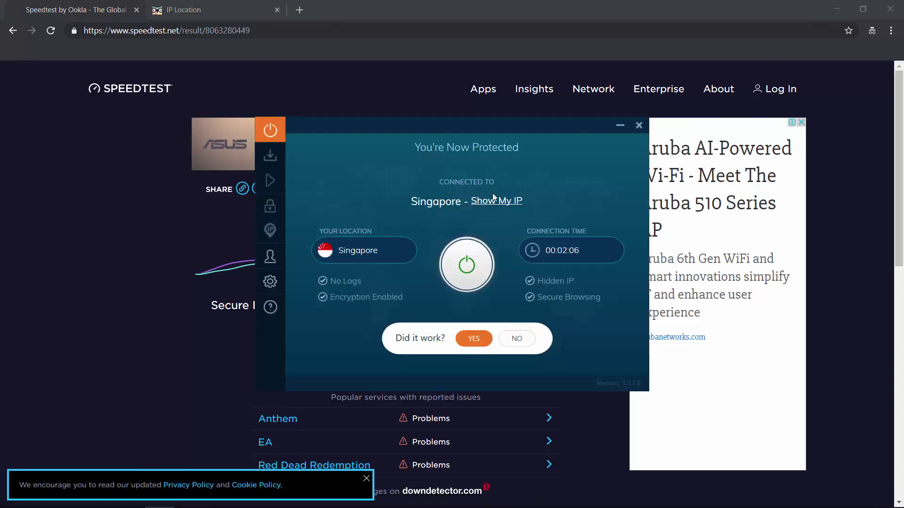
{"action": "left_click", "coordinate": [461, 272]}
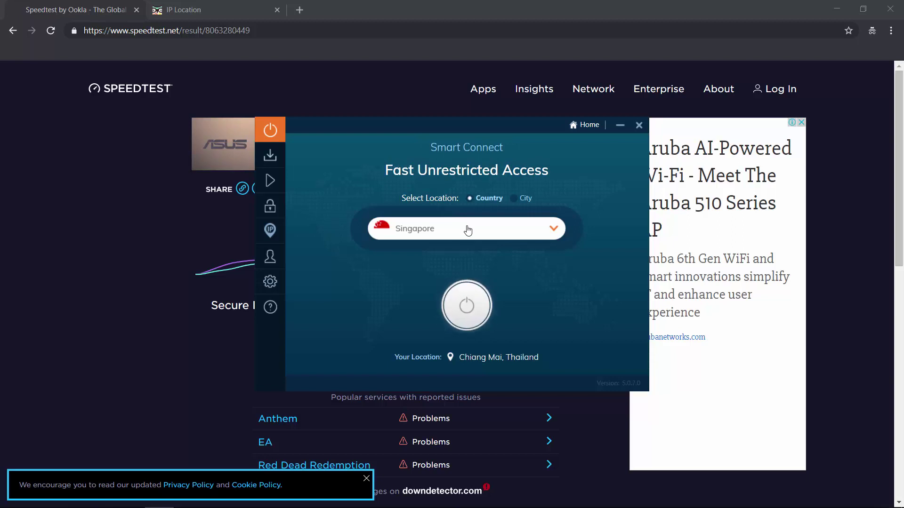
{"action": "left_click", "coordinate": [546, 224]}
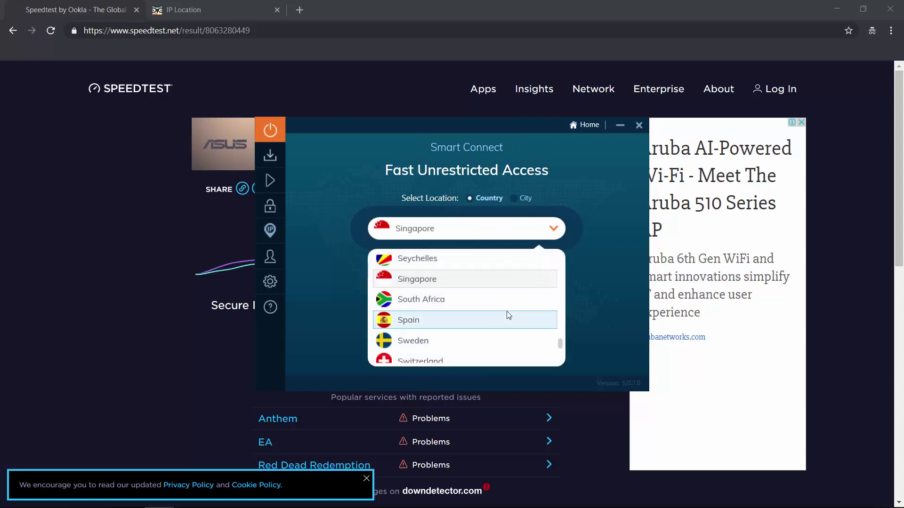
{"action": "scroll", "coordinate": [507, 312], "scroll_direction": "down", "scroll_amount": 3}
{"action": "scroll", "coordinate": [507, 311], "scroll_direction": "down", "scroll_amount": 5}
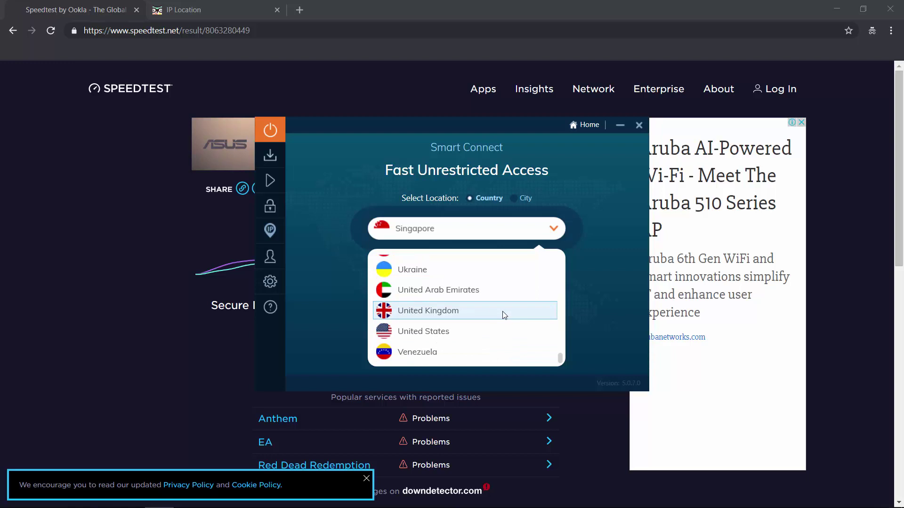
{"action": "left_click", "coordinate": [466, 312]}
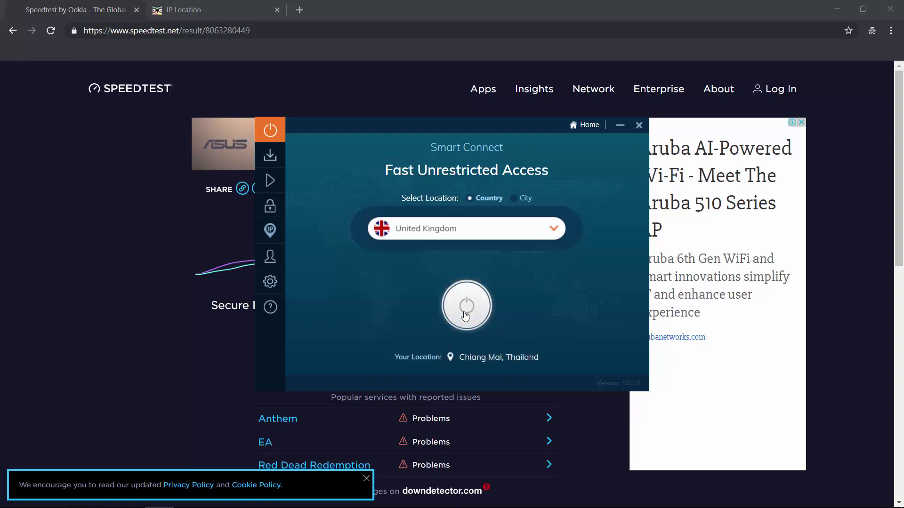
{"action": "left_click", "coordinate": [524, 200]}
{"action": "left_click", "coordinate": [501, 230]}
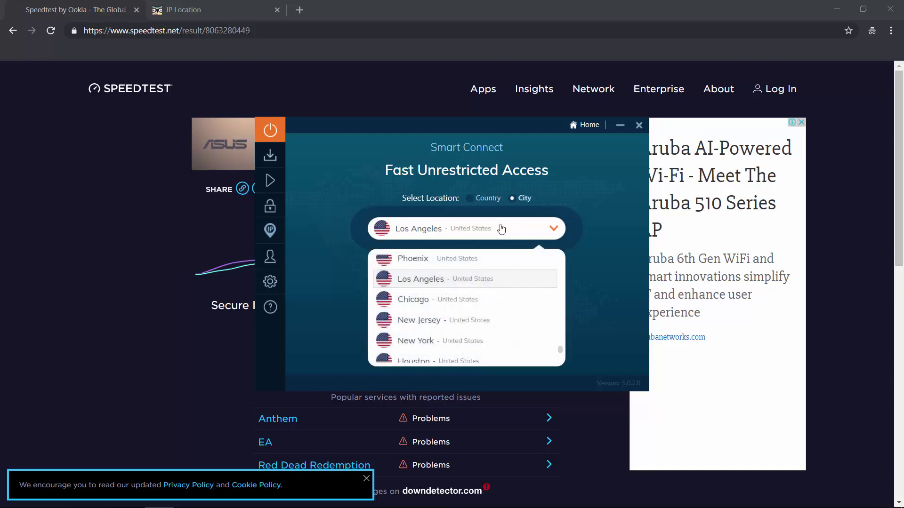
{"action": "scroll", "coordinate": [502, 277], "scroll_direction": "down", "scroll_amount": 5}
{"action": "scroll", "coordinate": [502, 281], "scroll_direction": "up", "scroll_amount": 3}
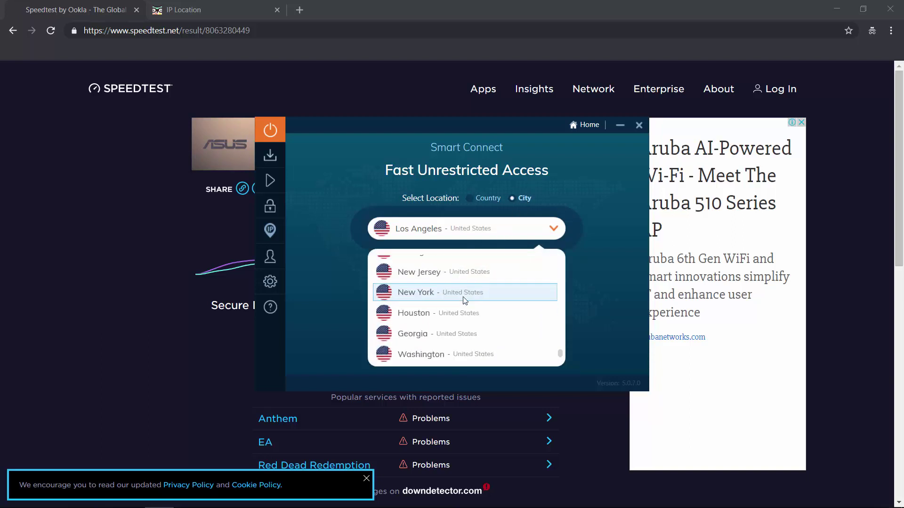
{"action": "left_click", "coordinate": [472, 202]}
{"action": "left_click", "coordinate": [479, 201]}
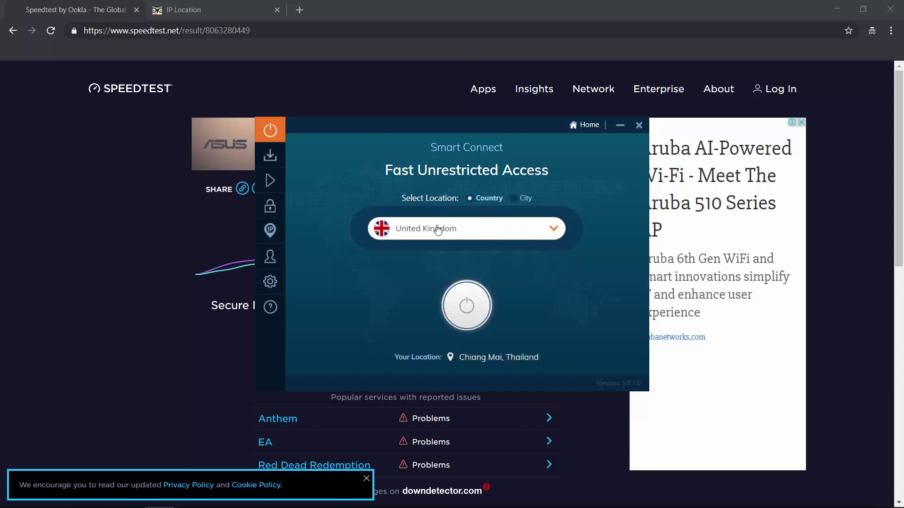
Change the location selection to city and choose Maidenhead, United Kingdom
{"action": "left_click", "coordinate": [515, 198]}
{"action": "left_click", "coordinate": [504, 230]}
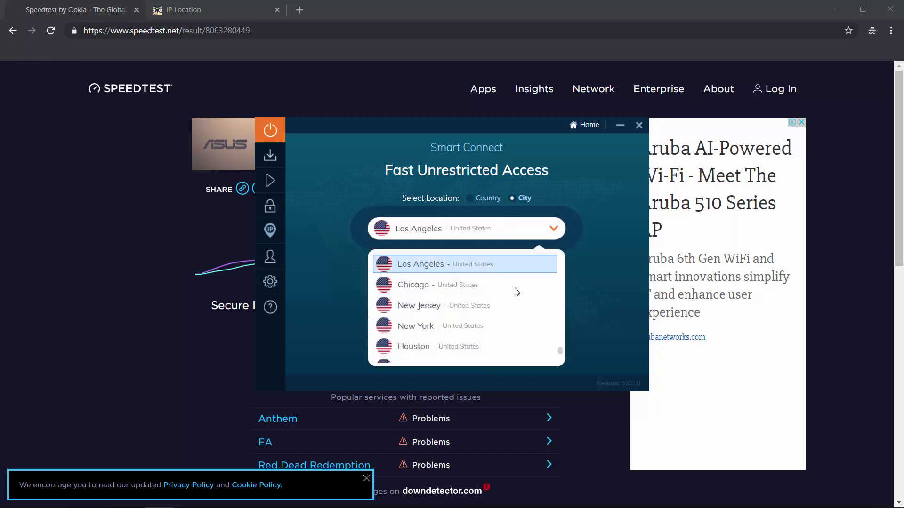
{"action": "scroll", "coordinate": [494, 306], "scroll_direction": "down", "scroll_amount": 6}
{"action": "scroll", "coordinate": [460, 344], "scroll_direction": "down", "scroll_amount": 2}
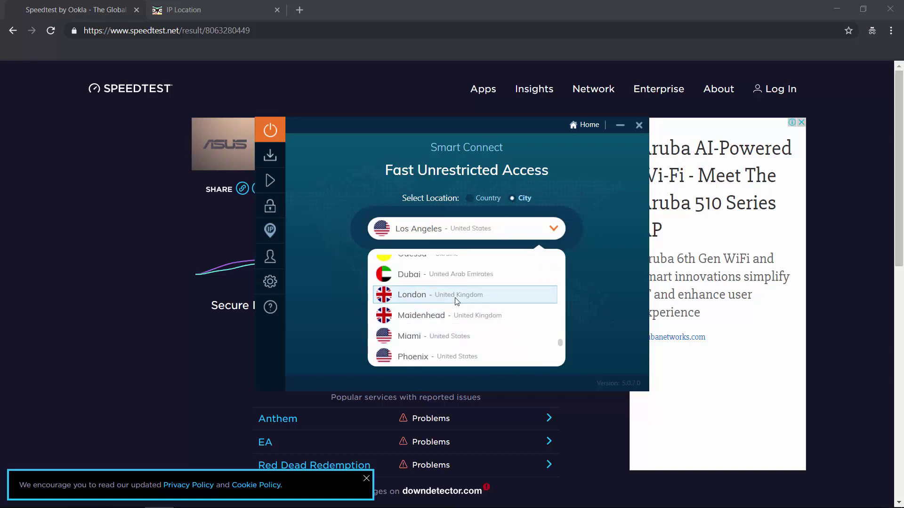
{"action": "left_click", "coordinate": [458, 314]}
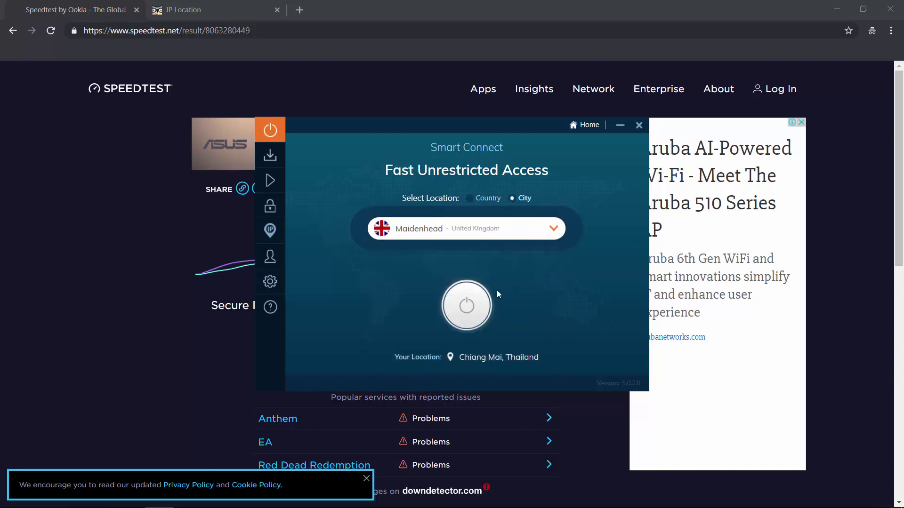
Connect the VPN to the Maidenhead location, disconnecting and reconnecting it once
{"action": "left_click", "coordinate": [480, 301]}
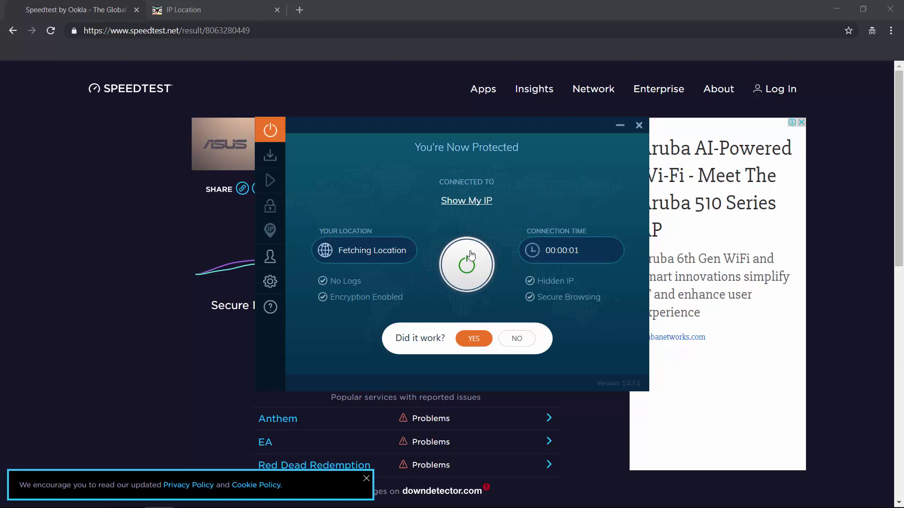
{"action": "left_click", "coordinate": [471, 255]}
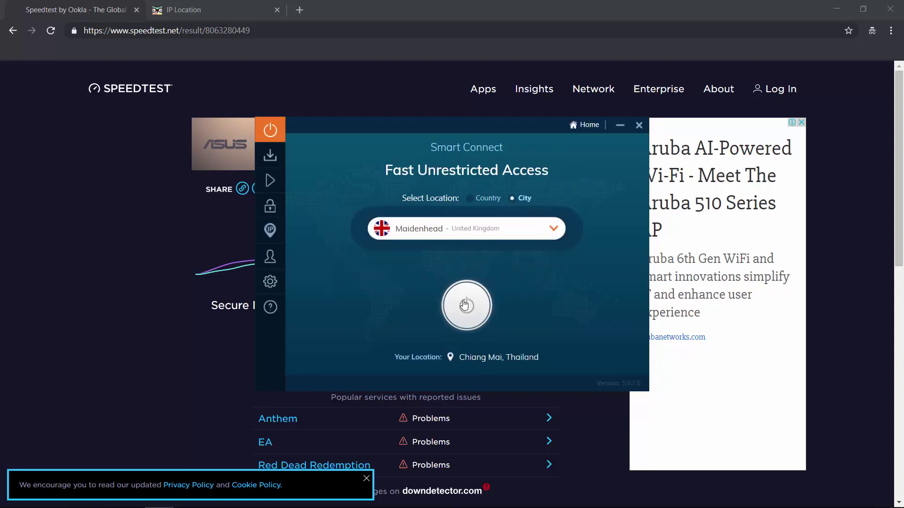
{"action": "left_click", "coordinate": [463, 305]}
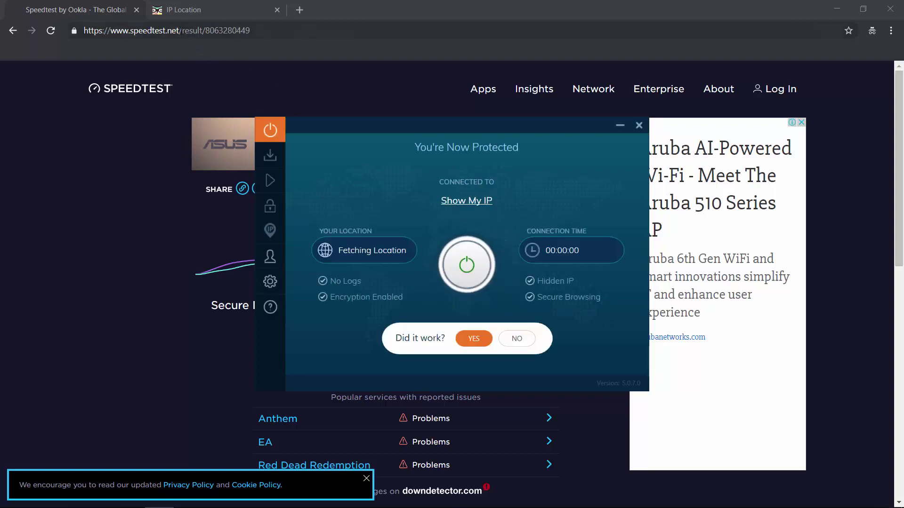
Switch to Chrome and load the speedtest.net start page over the United Kingdom connection
{"action": "left_click_drag", "start_coordinate": [179, 31], "coordinate": [329, 31]}
{"action": "key", "text": "BackSpace"}
{"action": "key", "text": "Return"}
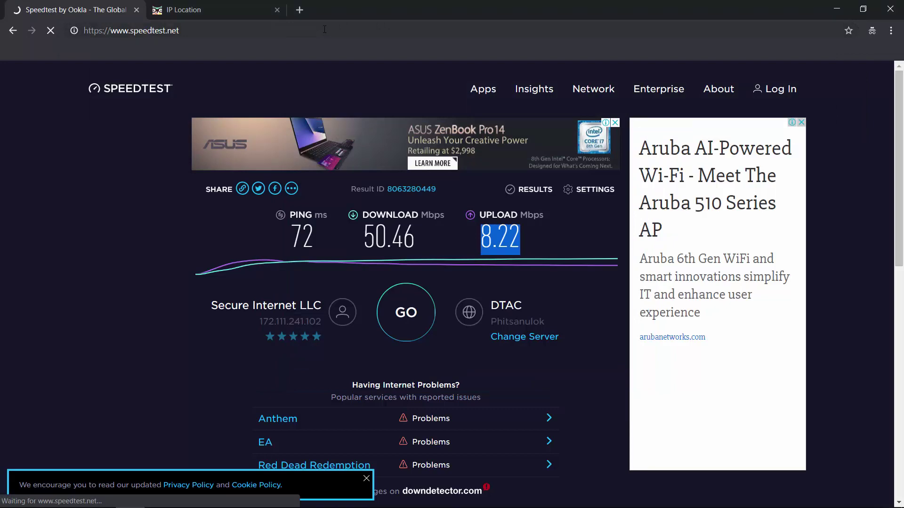
Reload the IP Location page and compare its detected country and city with the location reported in Ivacy
{"action": "left_click", "coordinate": [219, 9]}
{"action": "left_click", "coordinate": [51, 31]}
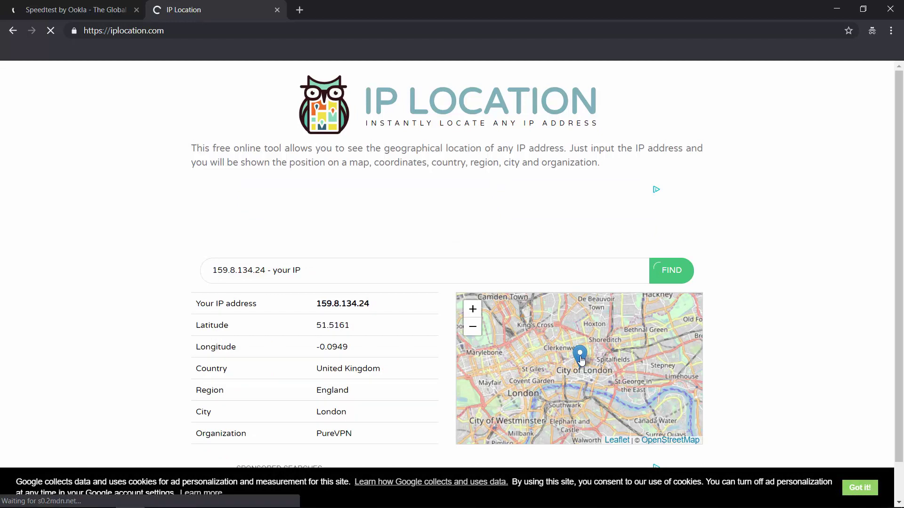
{"action": "left_click", "coordinate": [162, 499]}
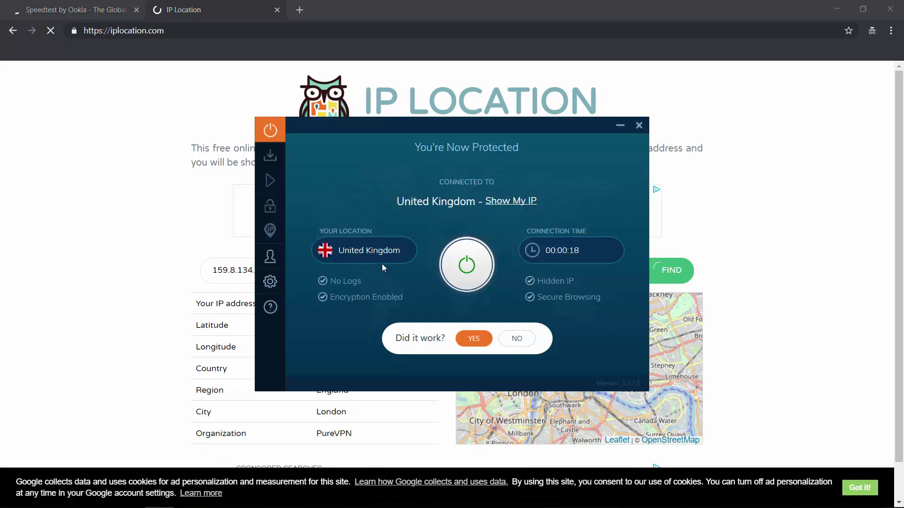
{"action": "left_click", "coordinate": [752, 195]}
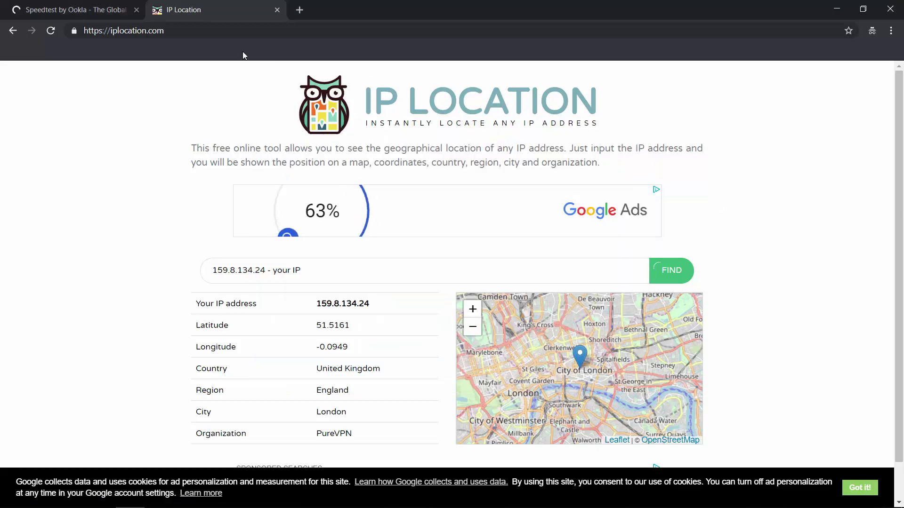
Return to the Speedtest page, load it again and run a connection test over the United Kingdom VPN
{"action": "left_click", "coordinate": [121, 11]}
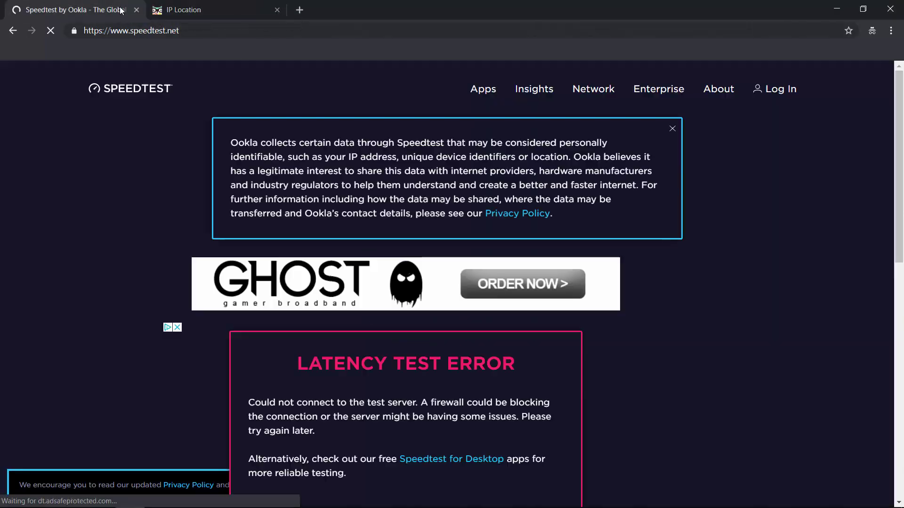
{"action": "left_click", "coordinate": [179, 31]}
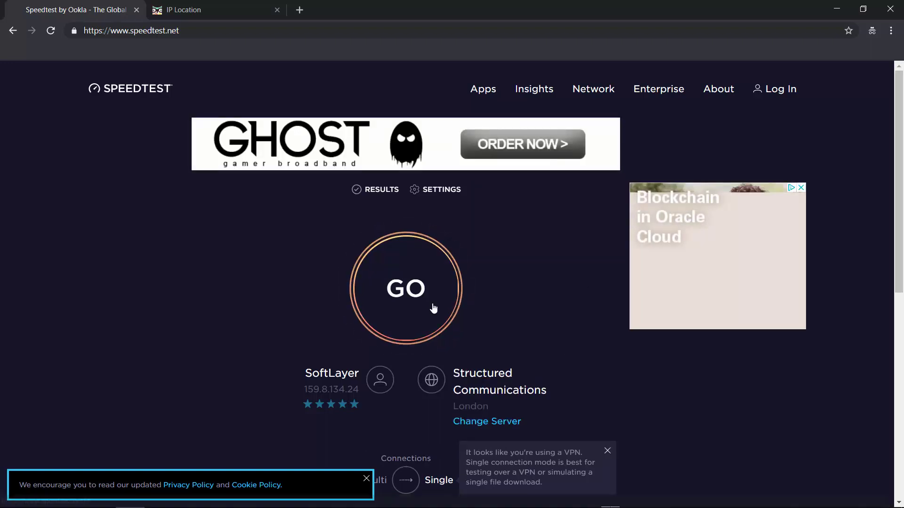
{"action": "left_click", "coordinate": [410, 296]}
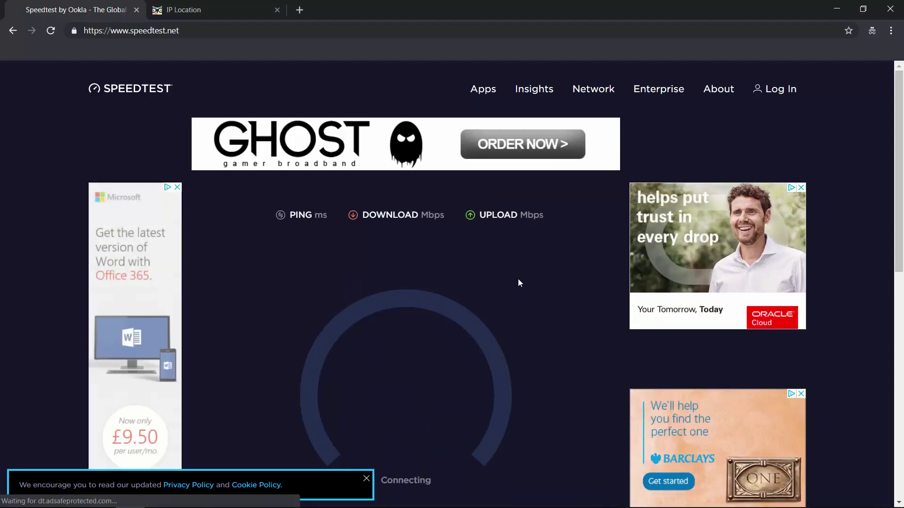
{"action": "scroll", "coordinate": [519, 245], "scroll_direction": "down", "scroll_amount": 1}
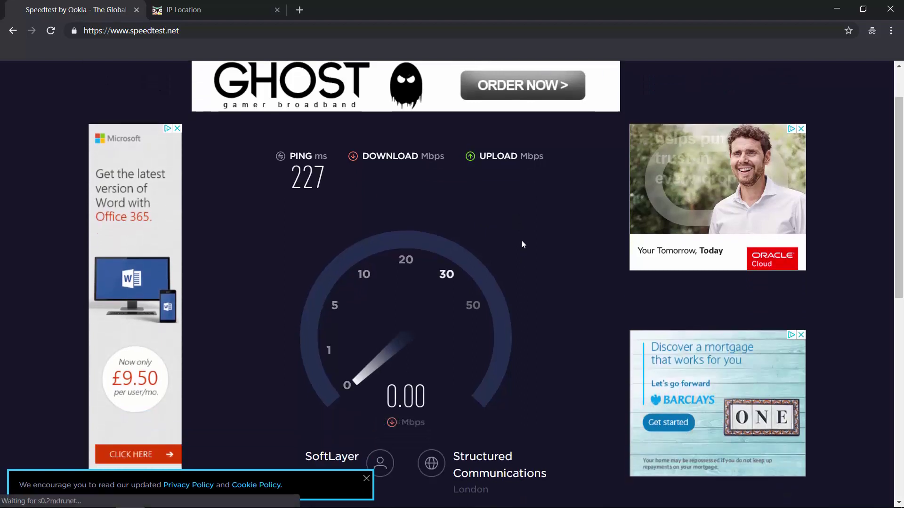
{"action": "scroll", "coordinate": [521, 240], "scroll_direction": "down", "scroll_amount": 2}
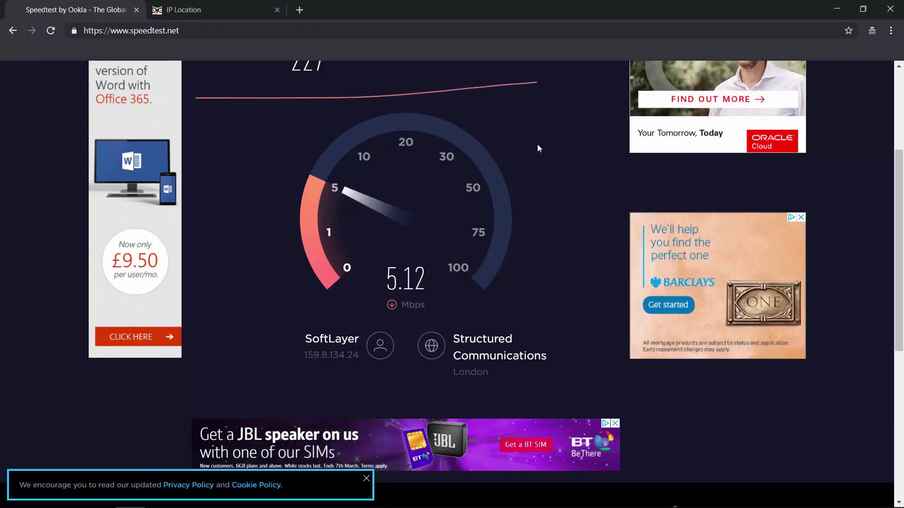
{"action": "scroll", "coordinate": [537, 144], "scroll_direction": "up", "scroll_amount": 1}
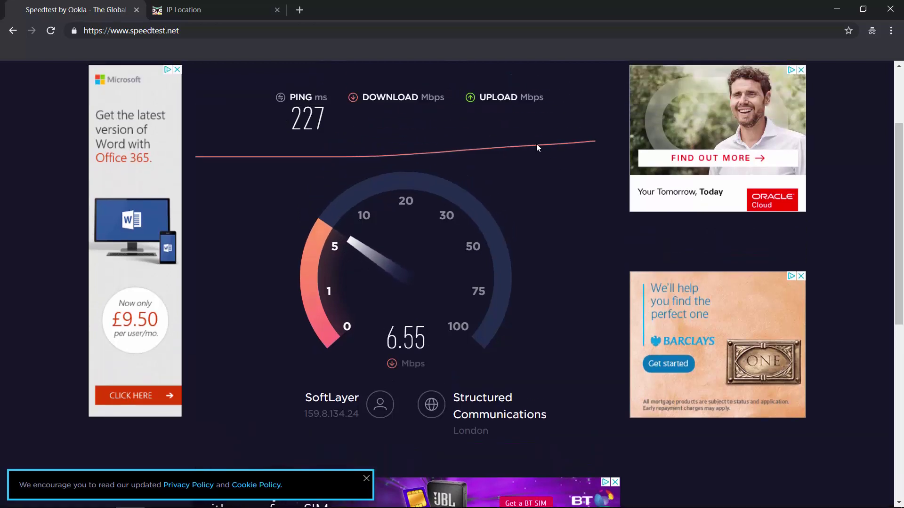
{"action": "scroll", "coordinate": [534, 146], "scroll_direction": "up", "scroll_amount": 1}
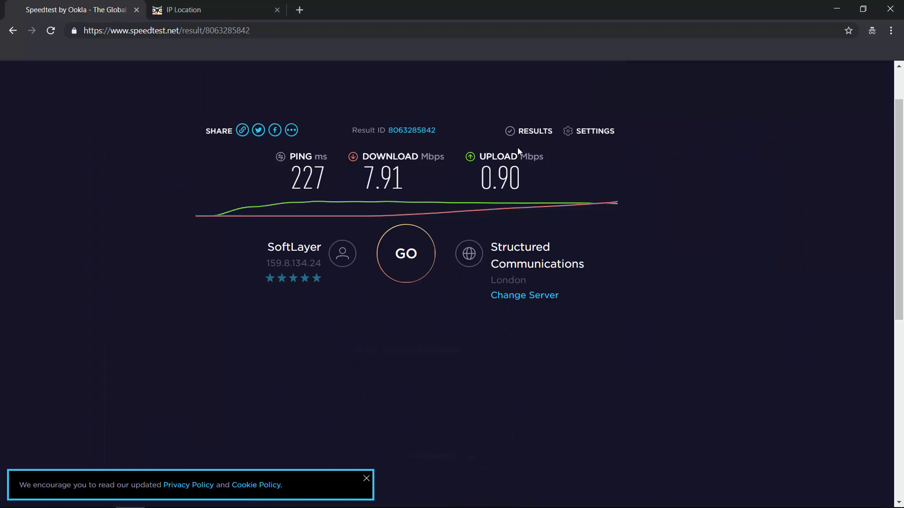
Copy the download speed from the Speedtest result and paste 7.91 under a new "UK" heading in the Notepad++ notes
{"action": "left_click_drag", "start_coordinate": [360, 180], "coordinate": [414, 183]}
{"action": "key", "text": "ctrl+c"}
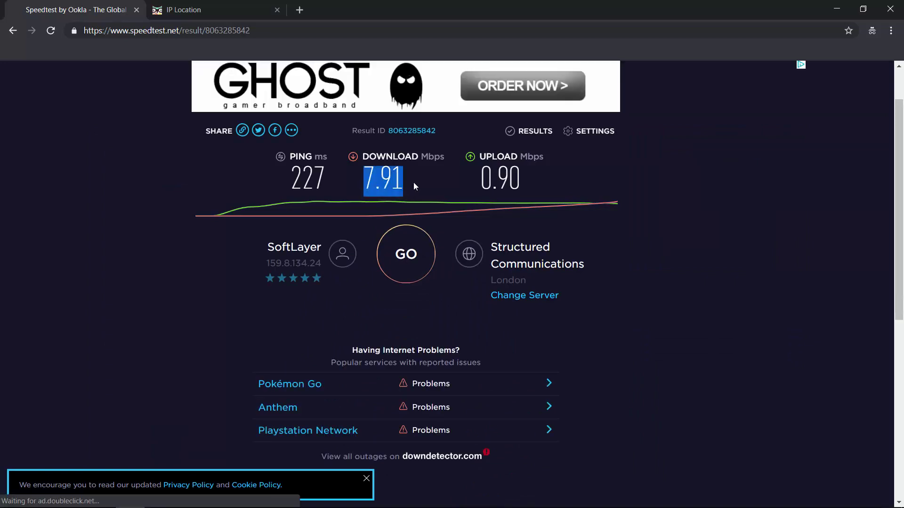
{"action": "left_click", "coordinate": [188, 505]}
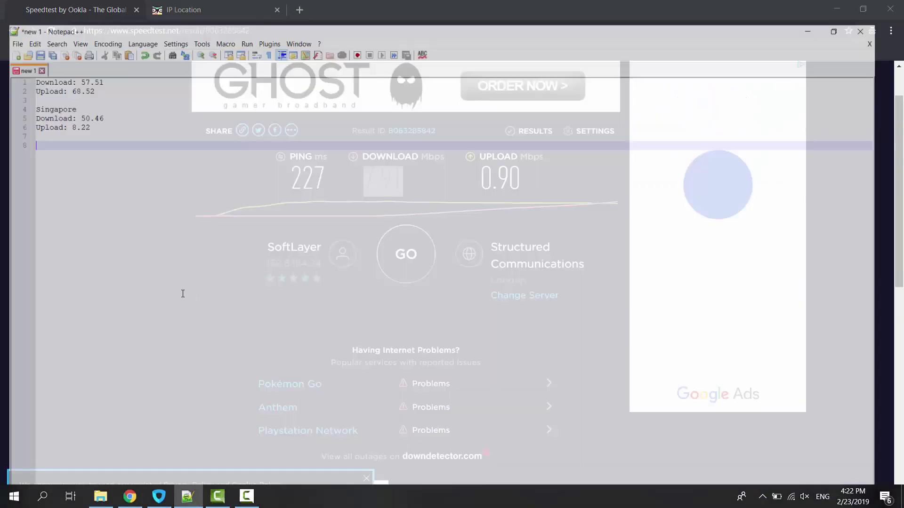
{"action": "type", "text": "UK"}
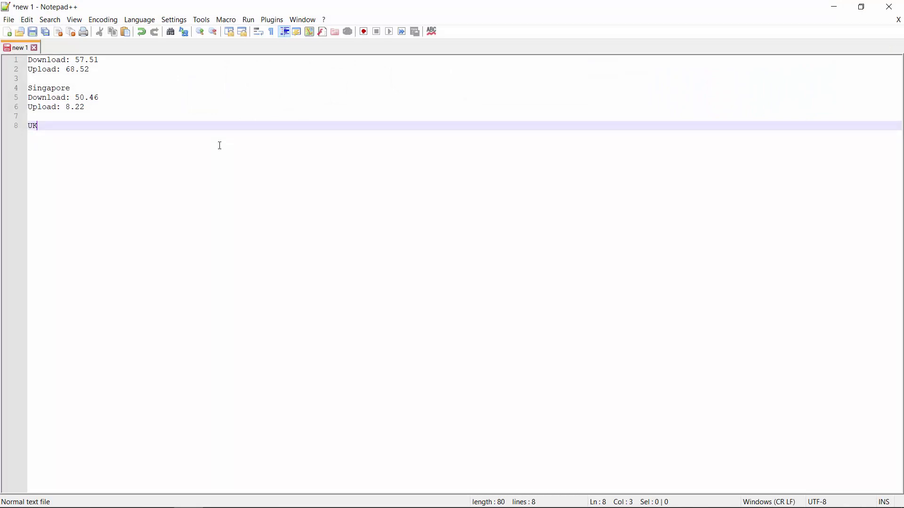
{"action": "type", "text": ":"}
{"action": "key", "text": "Return"}
{"action": "key", "text": "BackSpace"}
{"action": "key", "text": "BackSpace"}
{"action": "key", "text": "Return"}
{"action": "key", "text": "ctrl+v"}
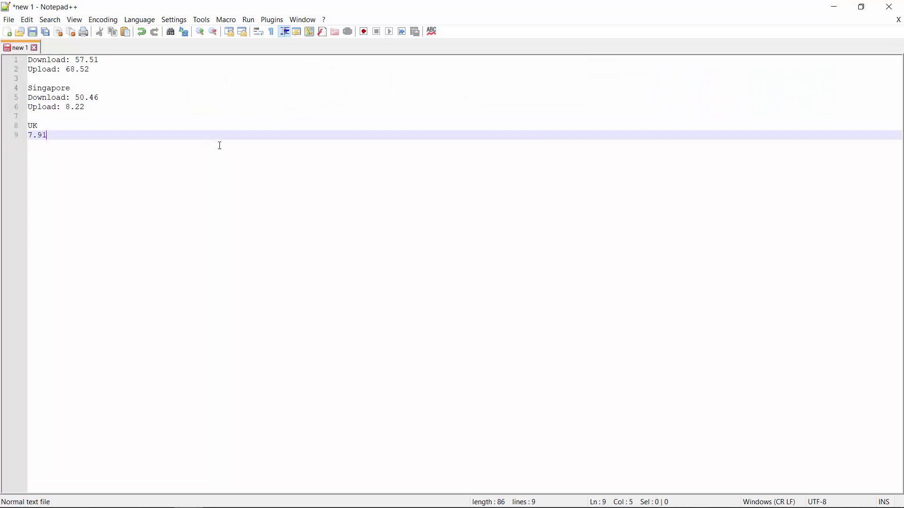
Label the pasted UK value "Download:" and add an "Upload:" line with the 0.90 result copied from Speedtest in Chrome
{"action": "type", "text": "Download:"}
{"action": "key", "text": "Return"}
{"action": "type", "text": "Upload"}
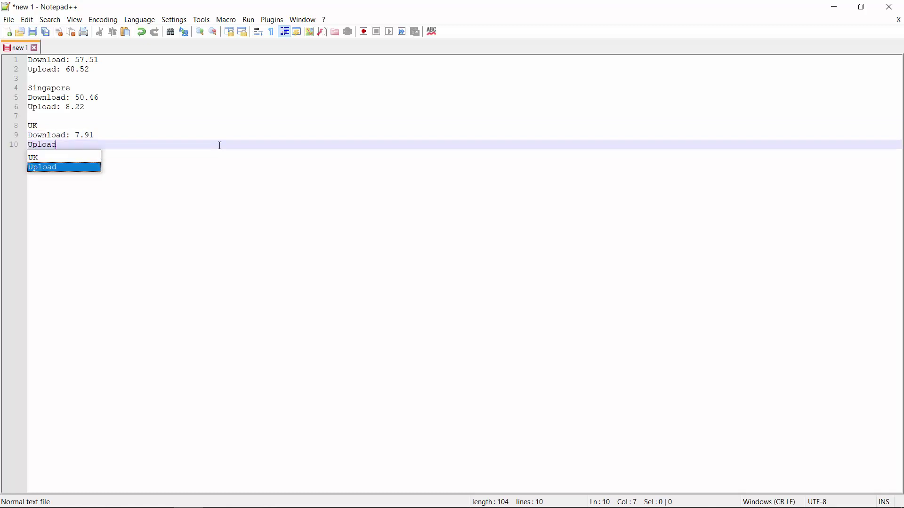
{"action": "key", "text": "Escape"}
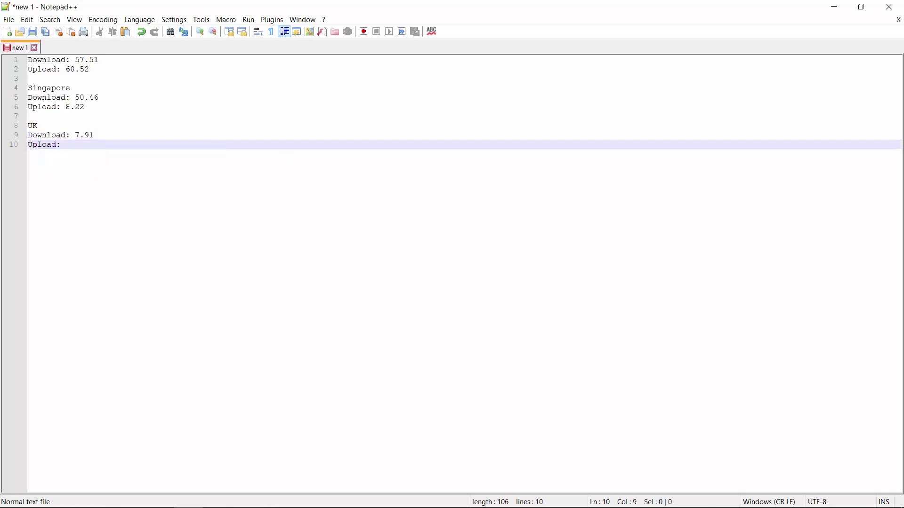
{"action": "left_click", "coordinate": [160, 498]}
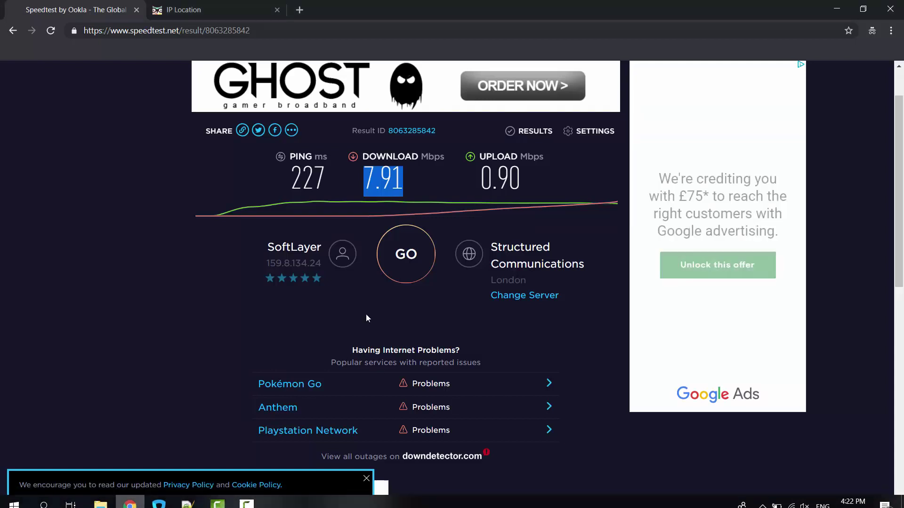
{"action": "left_click_drag", "start_coordinate": [523, 184], "coordinate": [484, 180]}
{"action": "key", "text": "ctrl+c"}
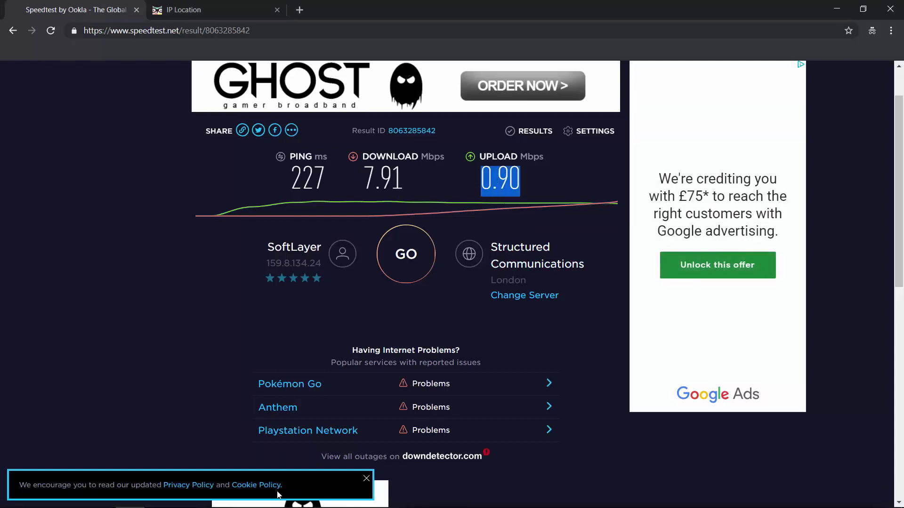
{"action": "left_click", "coordinate": [187, 498]}
{"action": "key", "text": "ctrl+v"}
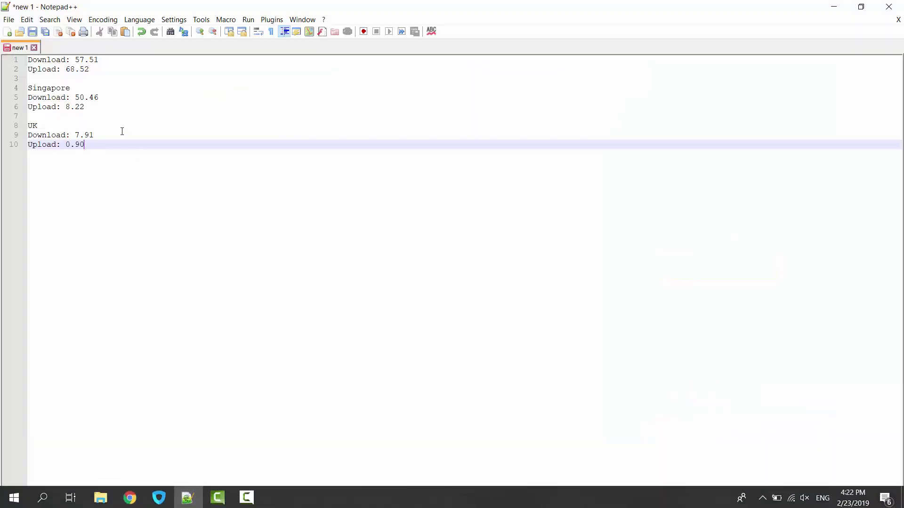
Compare the recorded upload and download speeds of the no-VPN, Singapore and UK tests in the notes
{"action": "left_click_drag", "start_coordinate": [69, 109], "coordinate": [86, 109]}
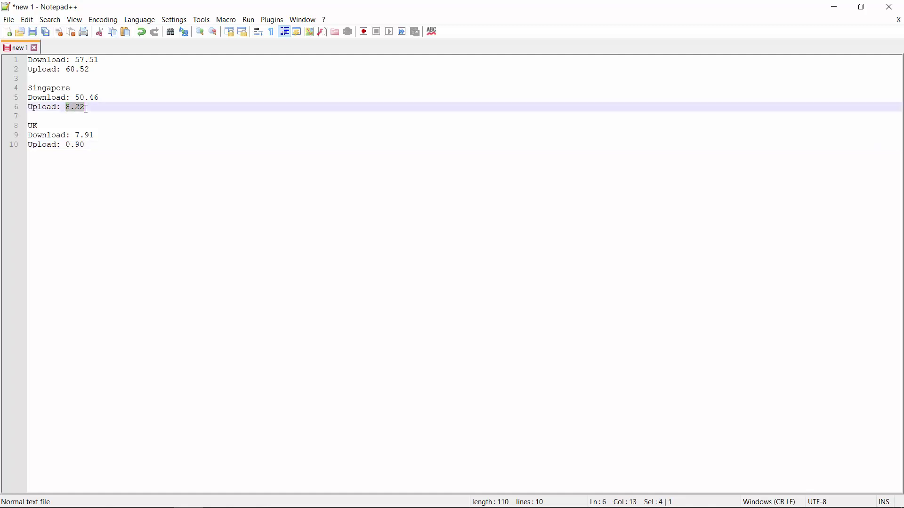
{"action": "left_click_drag", "start_coordinate": [66, 147], "coordinate": [85, 147]}
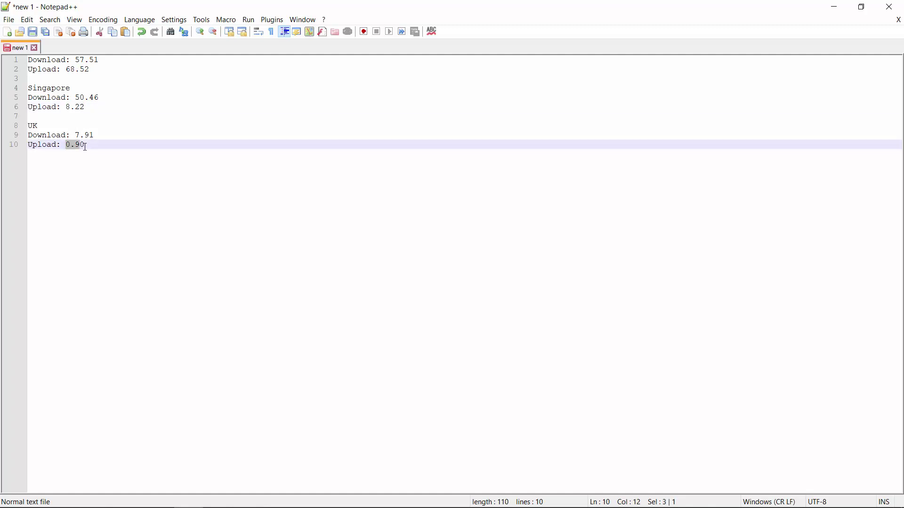
{"action": "left_click_drag", "start_coordinate": [66, 108], "coordinate": [81, 109]}
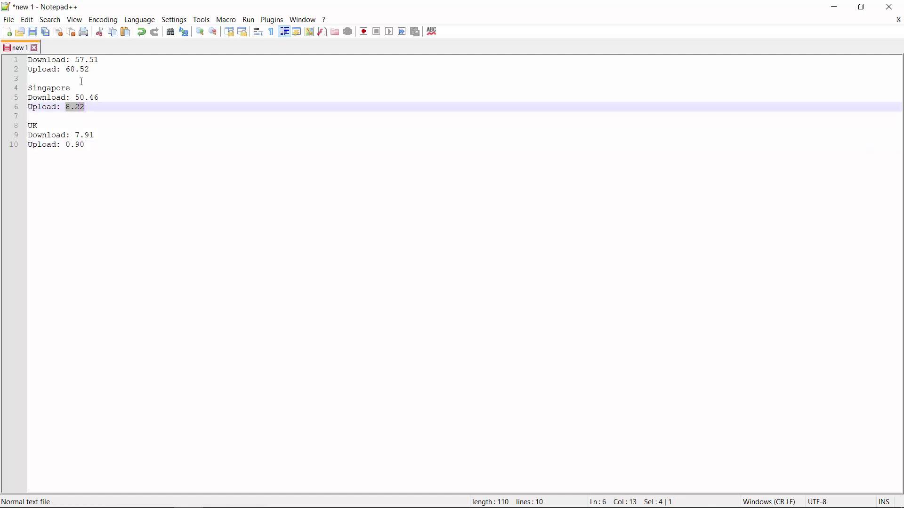
{"action": "left_click_drag", "start_coordinate": [66, 70], "coordinate": [92, 70]}
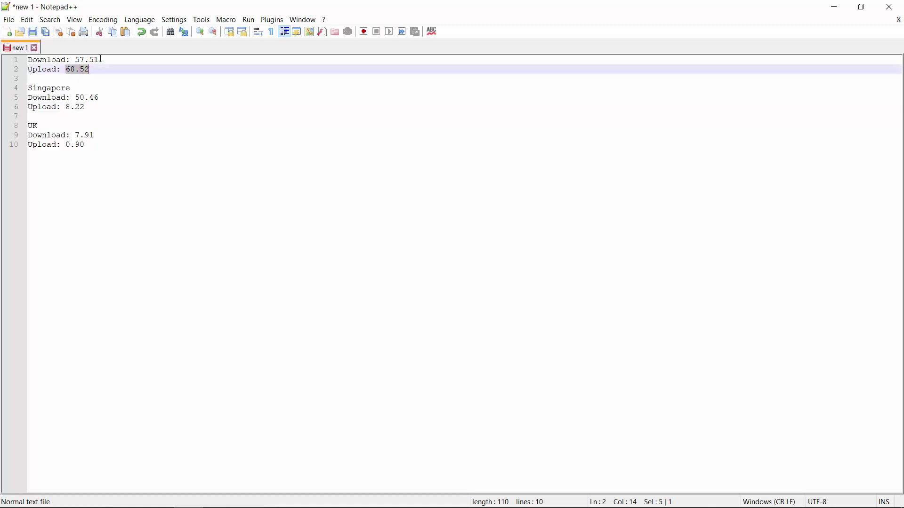
{"action": "left_click", "coordinate": [102, 59]}
{"action": "left_click_drag", "start_coordinate": [76, 135], "coordinate": [101, 135]}
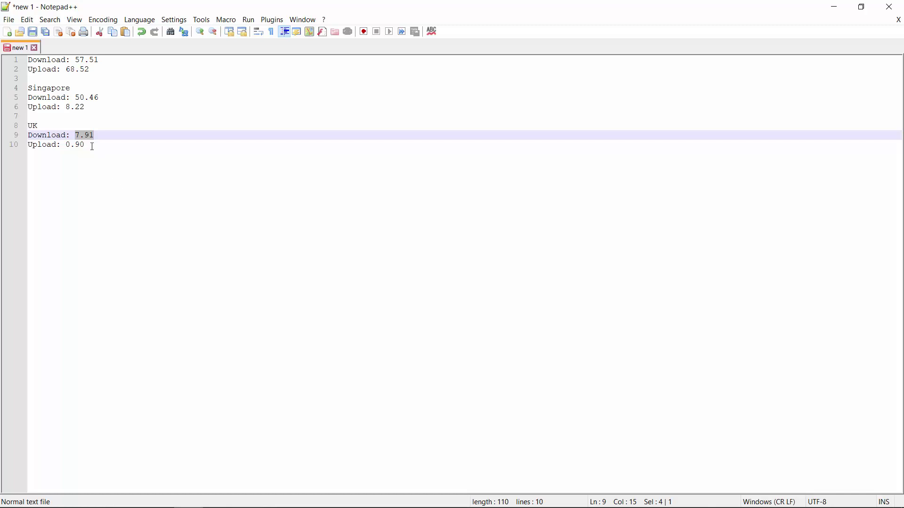
Add a blank line and a fresh line below the UK results, then minimise the Notepad++ window
{"action": "left_click", "coordinate": [92, 146]}
{"action": "key", "text": "Return"}
{"action": "key", "text": "Return"}
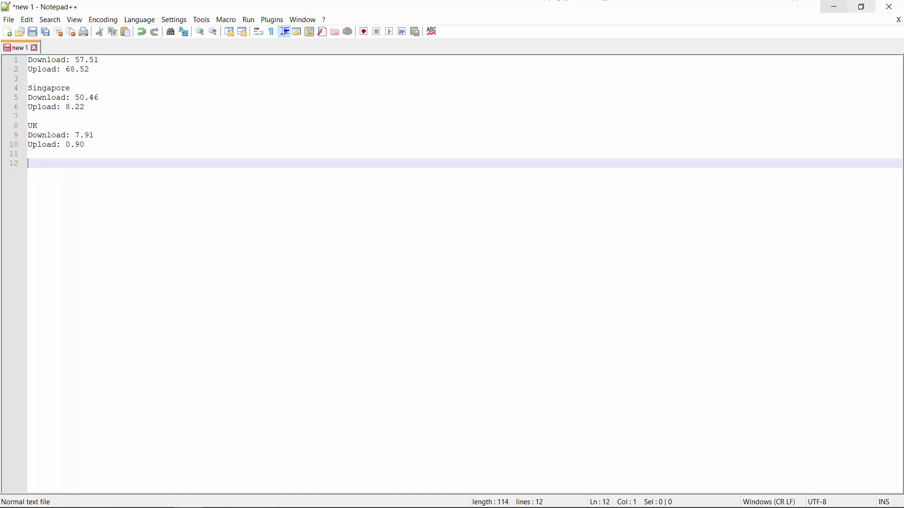
{"action": "left_click", "coordinate": [834, 6]}
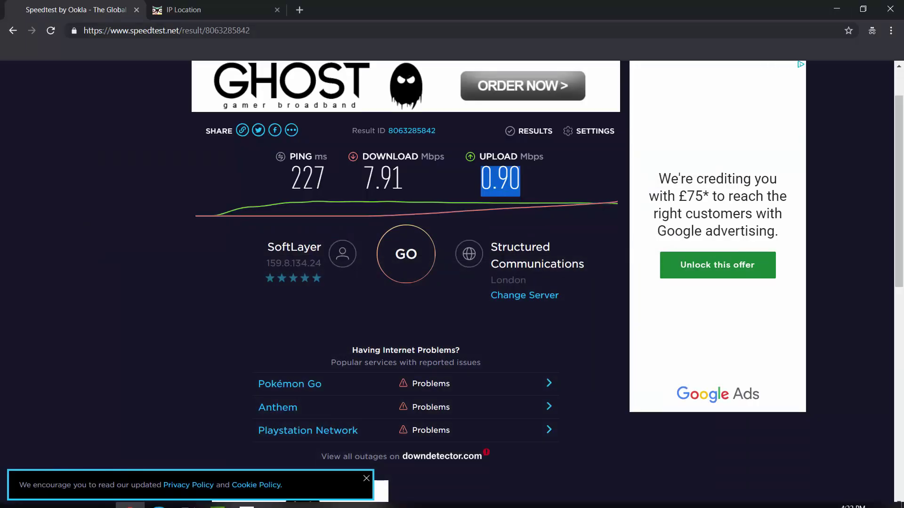
Switch to Ivacy and disconnect the VPN from the United Kingdom server
{"action": "mouse_move", "coordinate": [196, 495]}
{"action": "left_click", "coordinate": [156, 505]}
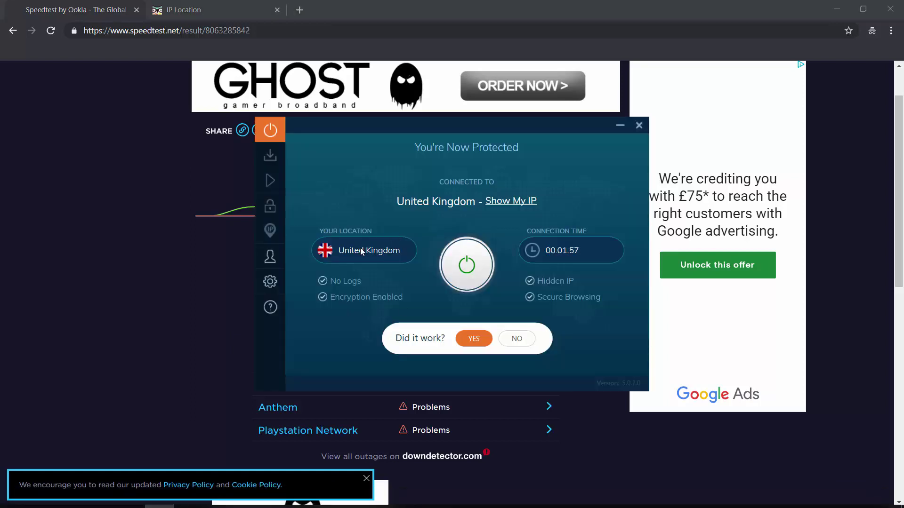
{"action": "left_click", "coordinate": [470, 256]}
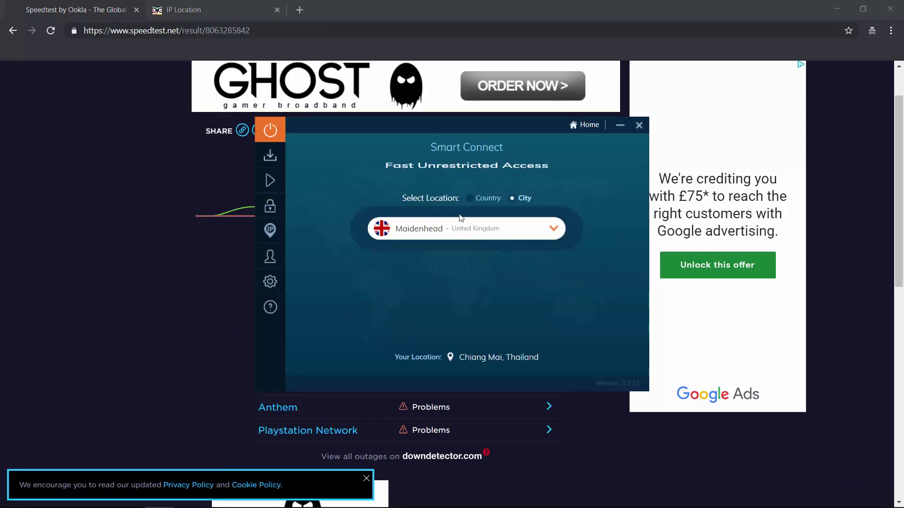
Set the VPN location selection to Country and choose Sweden
{"action": "left_click", "coordinate": [469, 198]}
{"action": "left_click", "coordinate": [447, 229]}
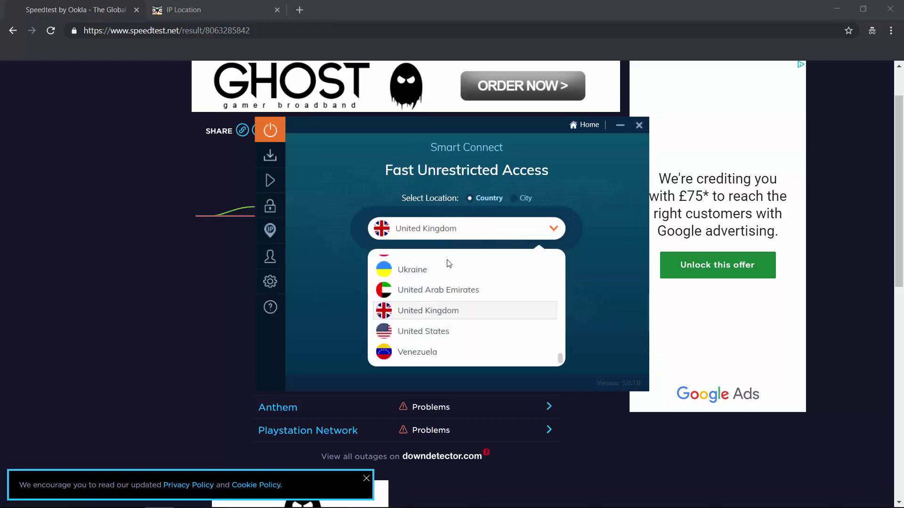
{"action": "scroll", "coordinate": [459, 291], "scroll_direction": "up", "scroll_amount": 1}
{"action": "scroll", "coordinate": [459, 295], "scroll_direction": "up", "scroll_amount": 2}
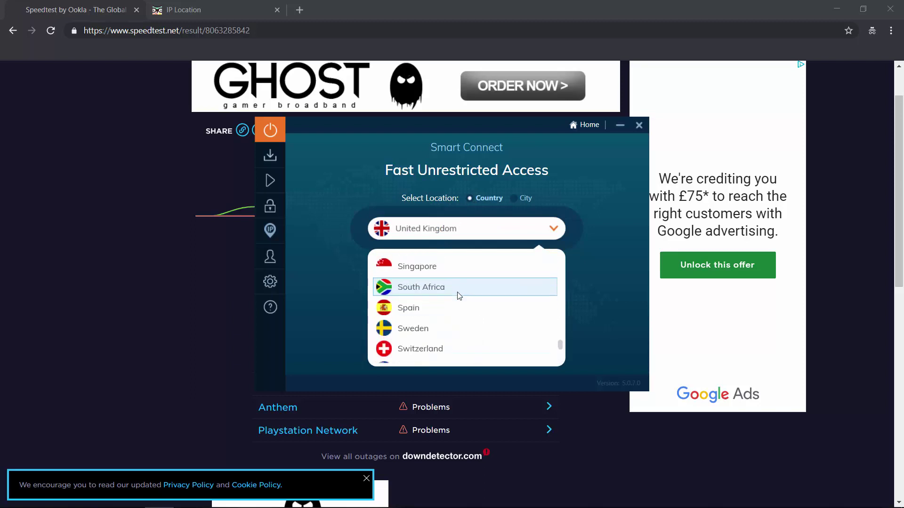
{"action": "left_click", "coordinate": [449, 327]}
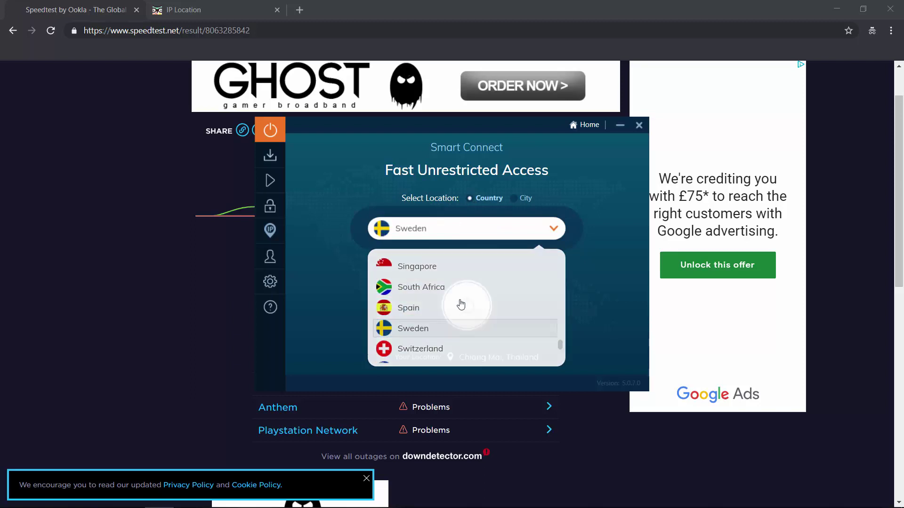
Set the location selection to City, choose Stockholm in Sweden and connect the VPN, disconnecting and reconnecting it once
{"action": "left_click", "coordinate": [524, 201]}
{"action": "left_click", "coordinate": [483, 235]}
{"action": "scroll", "coordinate": [482, 278], "scroll_direction": "down", "scroll_amount": 2}
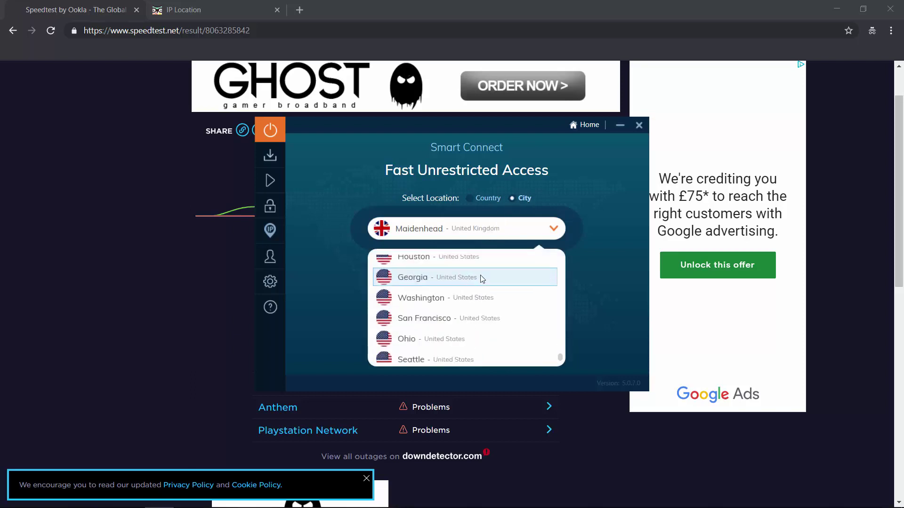
{"action": "scroll", "coordinate": [482, 278], "scroll_direction": "up", "scroll_amount": 5}
{"action": "scroll", "coordinate": [482, 288], "scroll_direction": "down", "scroll_amount": 1}
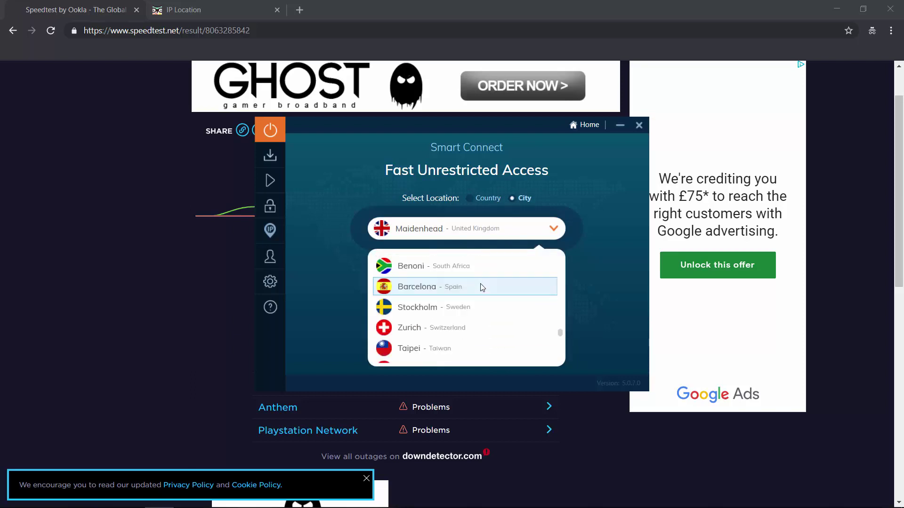
{"action": "scroll", "coordinate": [483, 288], "scroll_direction": "down", "scroll_amount": 1}
{"action": "left_click", "coordinate": [453, 282]}
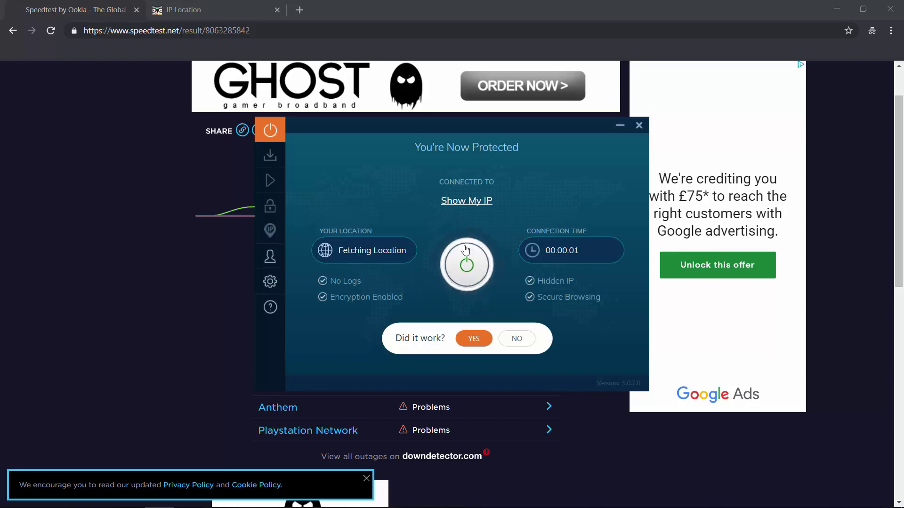
{"action": "left_click", "coordinate": [467, 263]}
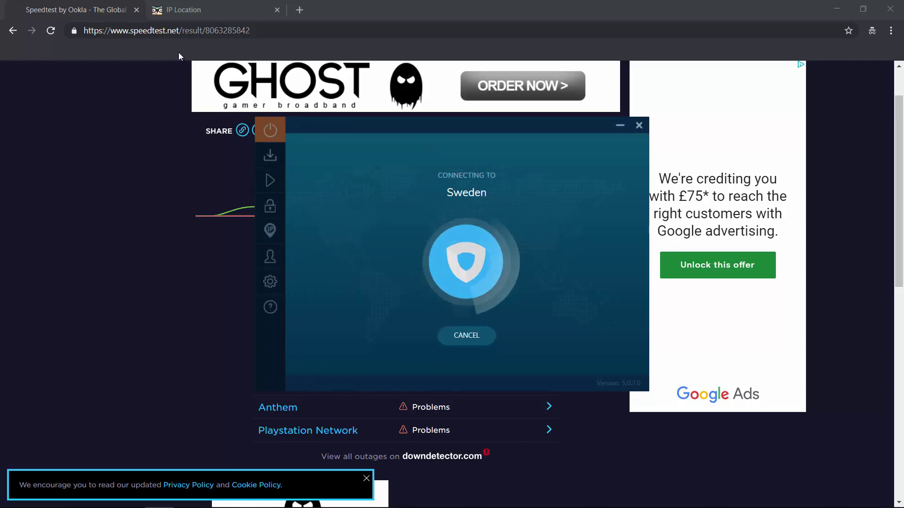
Reload the IP Location page in Chrome and examine the detected country, city and zoomed-out map over the Sweden connection
{"action": "left_click", "coordinate": [211, 13]}
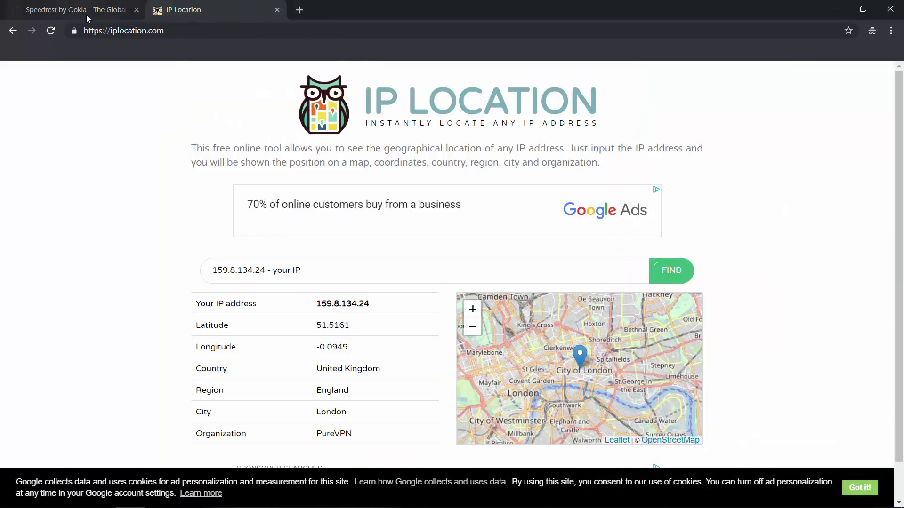
{"action": "left_click", "coordinate": [51, 30]}
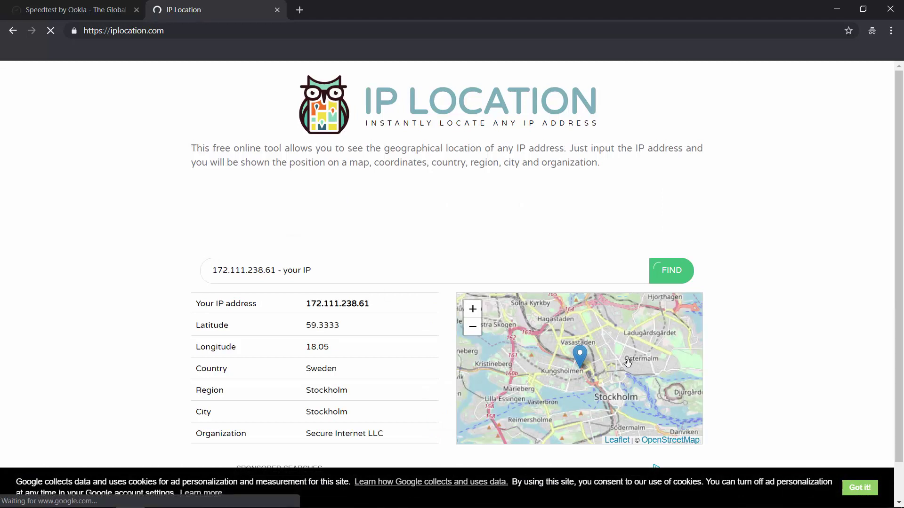
{"action": "mouse_move", "coordinate": [540, 338]}
{"action": "left_mouse_down"}
{"action": "mouse_move", "coordinate": [557, 355]}
{"action": "mouse_move", "coordinate": [523, 340]}
{"action": "left_mouse_up"}
{"action": "left_click", "coordinate": [473, 329]}
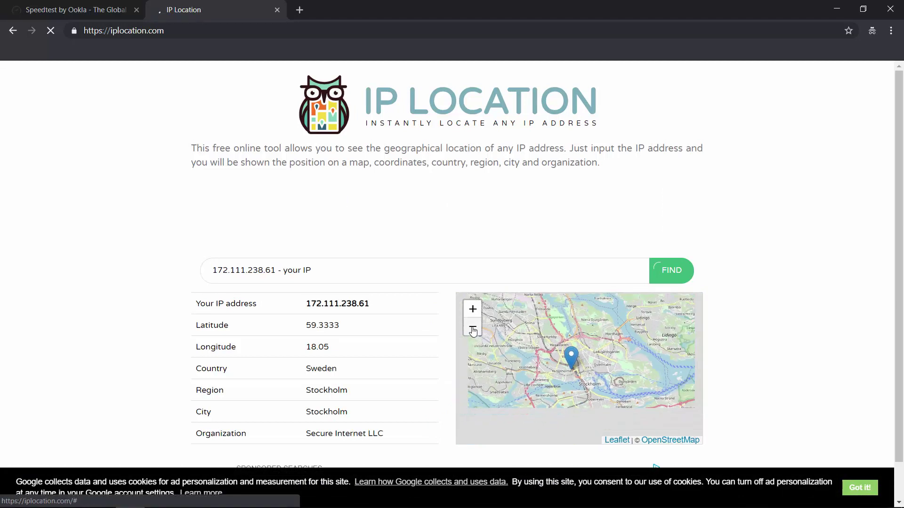
{"action": "left_click", "coordinate": [472, 329]}
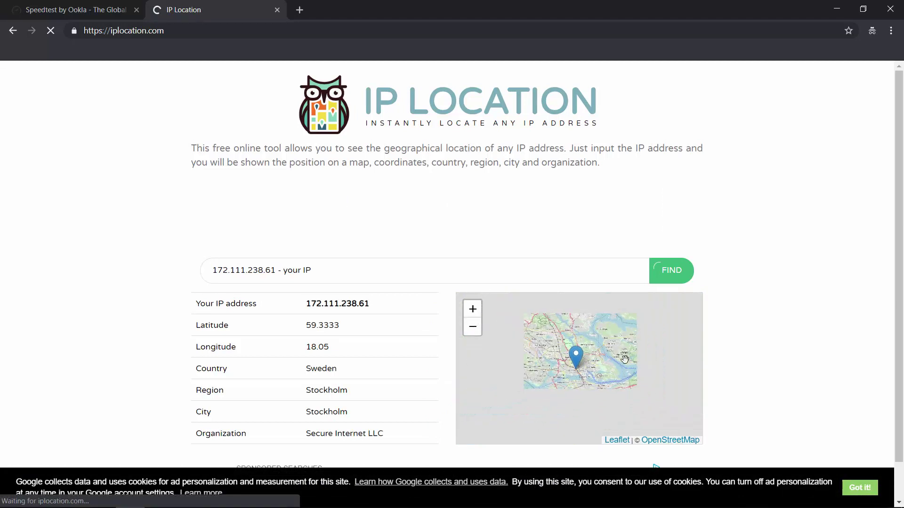
{"action": "left_click", "coordinate": [94, 10]}
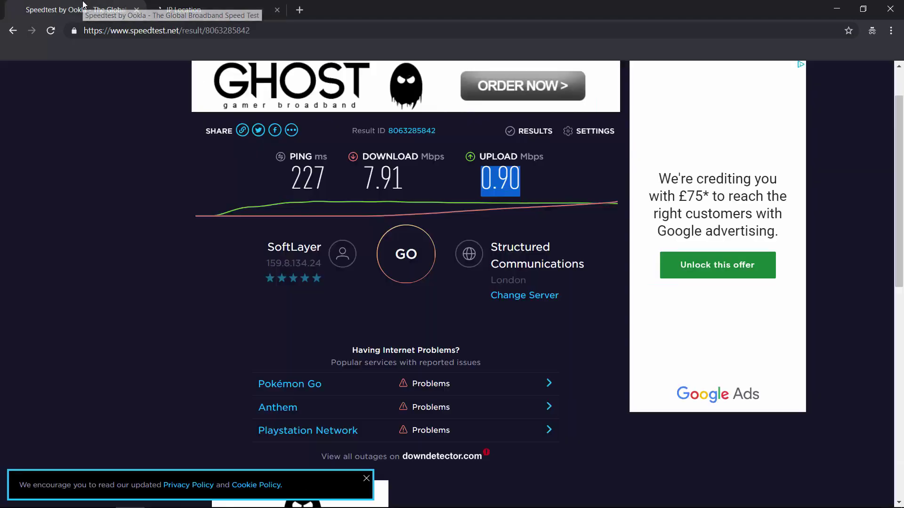
{"action": "left_click_drag", "start_coordinate": [182, 31], "coordinate": [395, 35]}
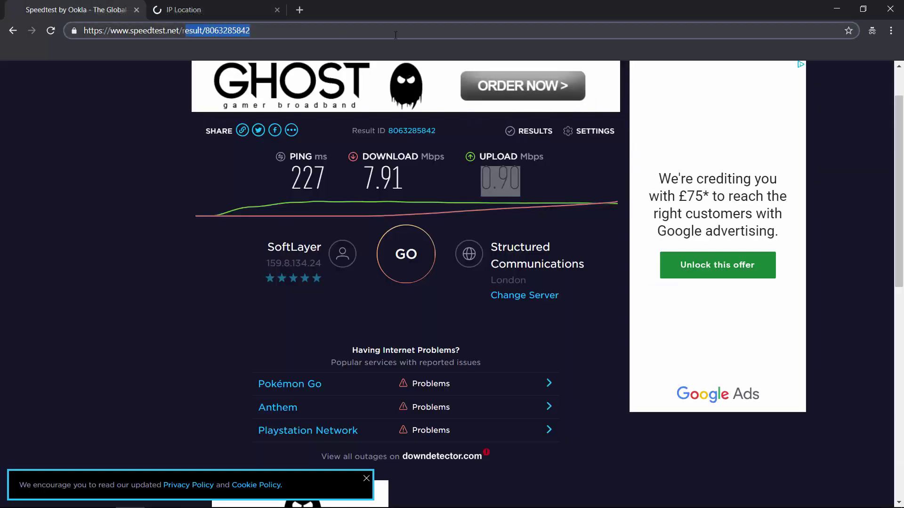
{"action": "key", "text": "BackSpace"}
{"action": "key", "text": "BackSpace"}
{"action": "key", "text": "Return"}
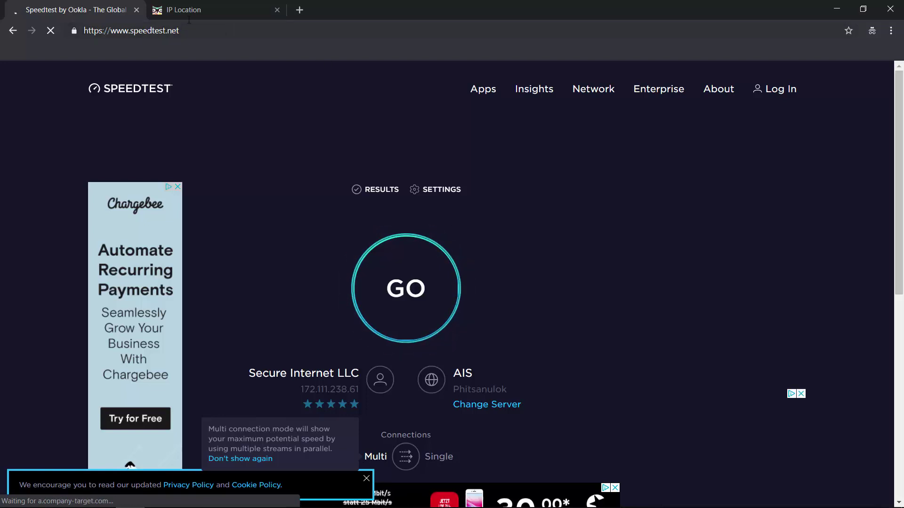
Replace the Speedtest tab with a new incognito tab and load speedtest.net again
{"action": "left_click", "coordinate": [298, 9]}
{"action": "left_click", "coordinate": [136, 9]}
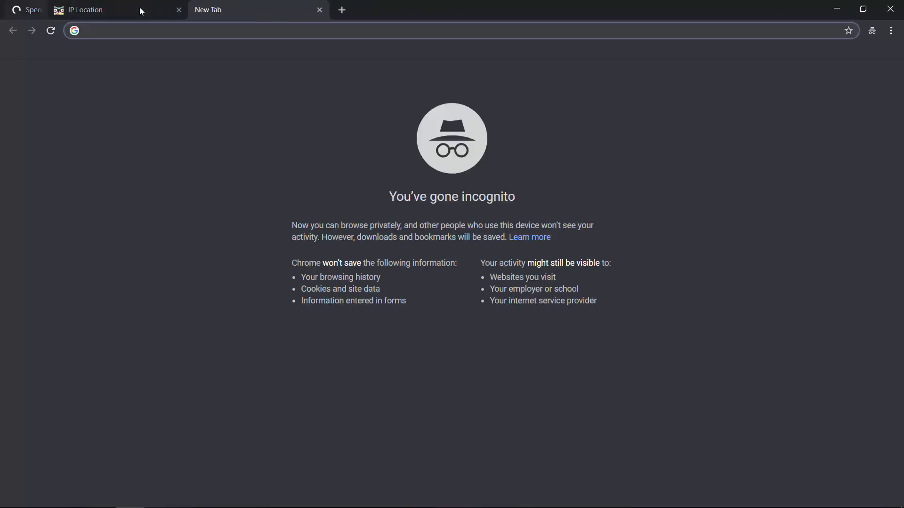
{"action": "type", "text": "so"}
{"action": "key", "text": "BackSpace"}
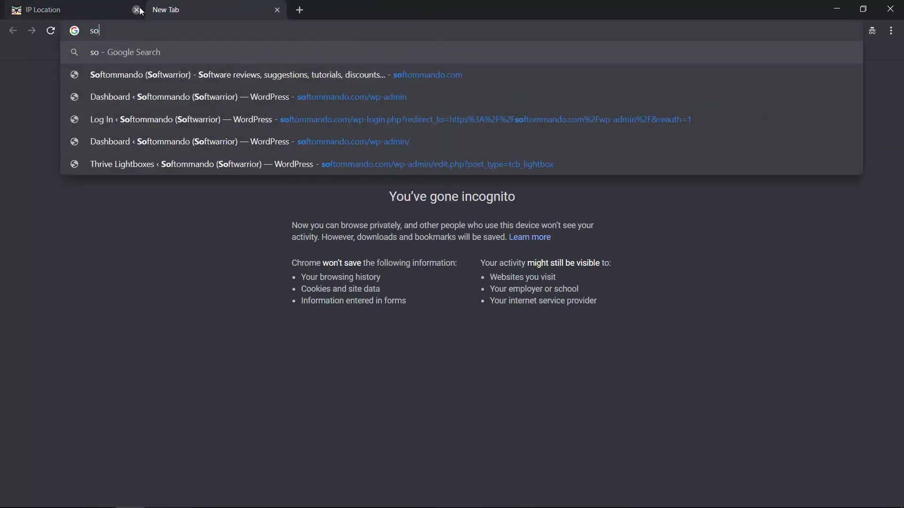
{"action": "type", "text": "p"}
{"action": "key", "text": "BackSpace"}
{"action": "key", "text": "BackSpace"}
{"action": "type", "text": "peedtest.net"}
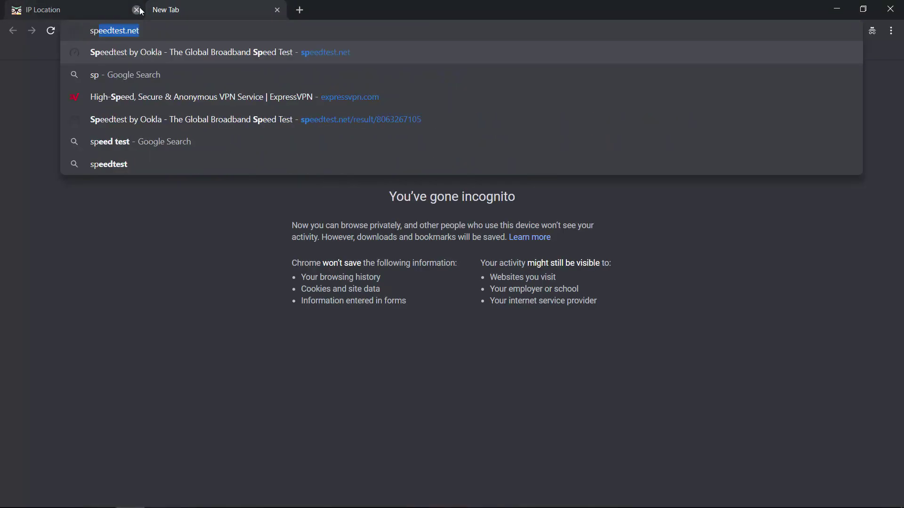
{"action": "key", "text": "Return"}
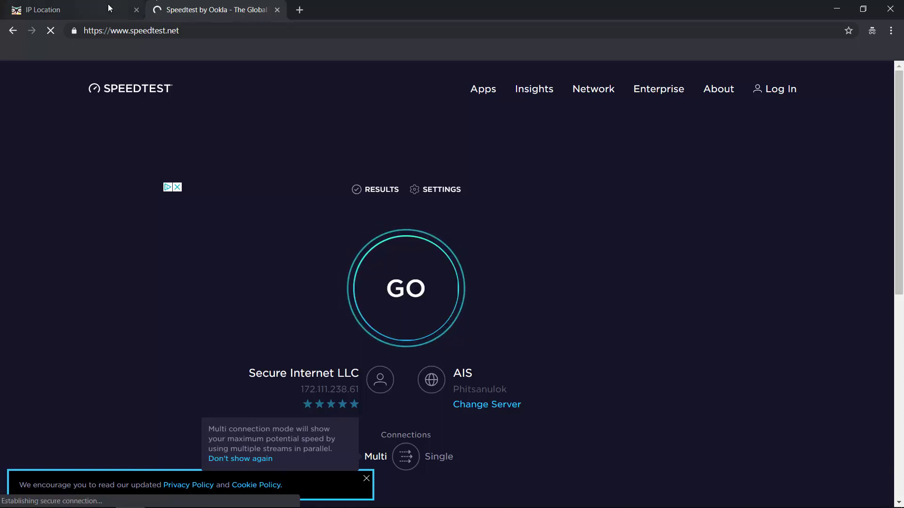
Recheck the detected location on the IP Location page and look through Speedtest's list of nearby test servers
{"action": "left_click", "coordinate": [55, 11]}
{"action": "left_click", "coordinate": [55, 26]}
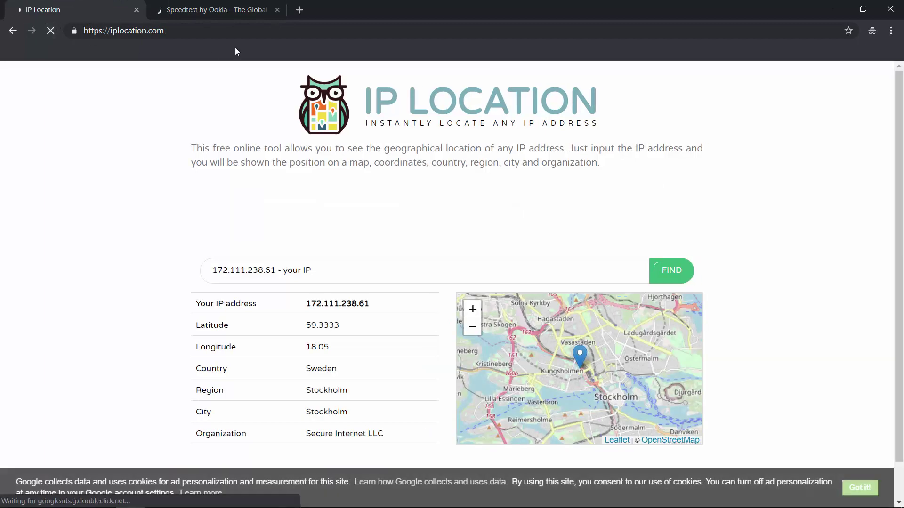
{"action": "left_click", "coordinate": [217, 11]}
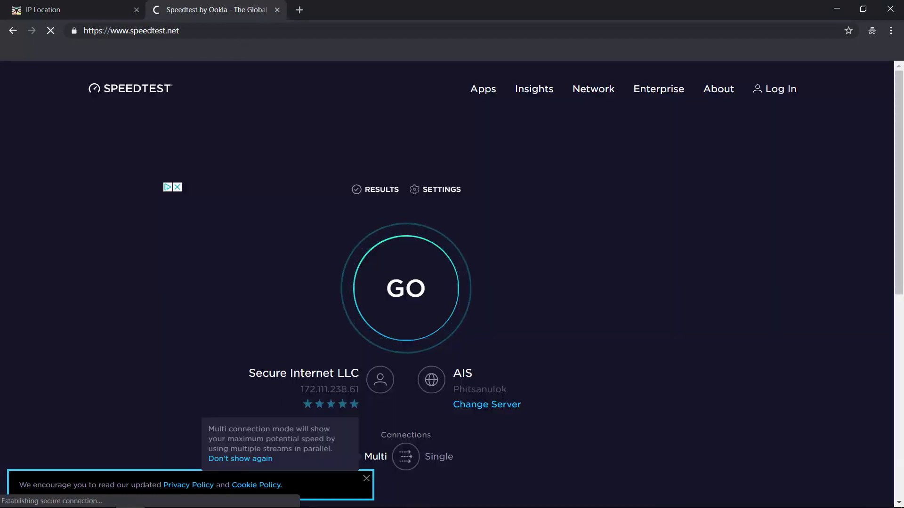
{"action": "left_click", "coordinate": [501, 411]}
{"action": "scroll", "coordinate": [372, 340], "scroll_direction": "down", "scroll_amount": 5}
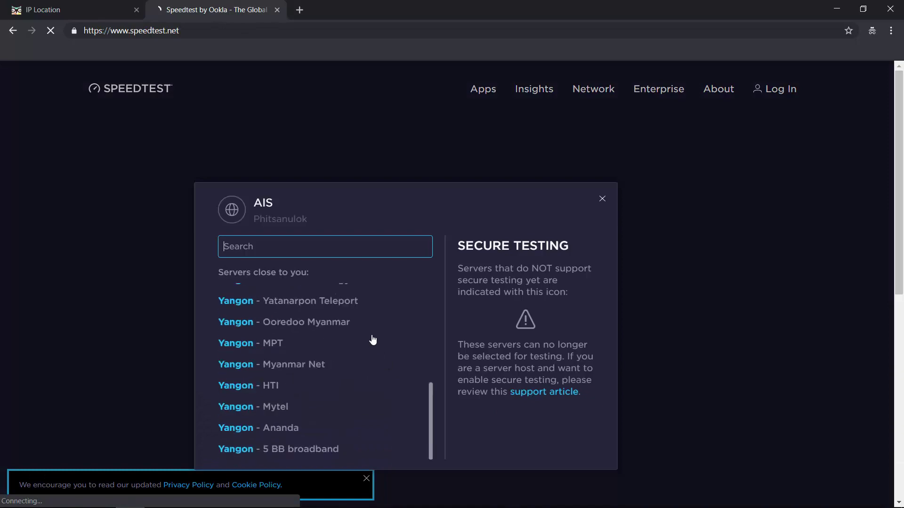
{"action": "scroll", "coordinate": [372, 339], "scroll_direction": "down", "scroll_amount": 4}
{"action": "scroll", "coordinate": [377, 282], "scroll_direction": "up", "scroll_amount": 10}
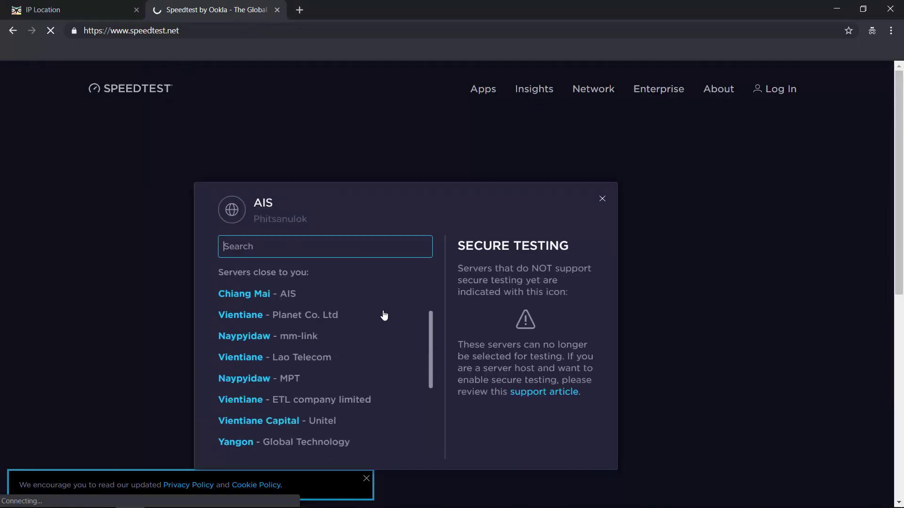
{"action": "left_click", "coordinate": [623, 212]}
Close the Speedtest and IP Location tabs to end the incognito browsing session
{"action": "left_click", "coordinate": [213, 31]}
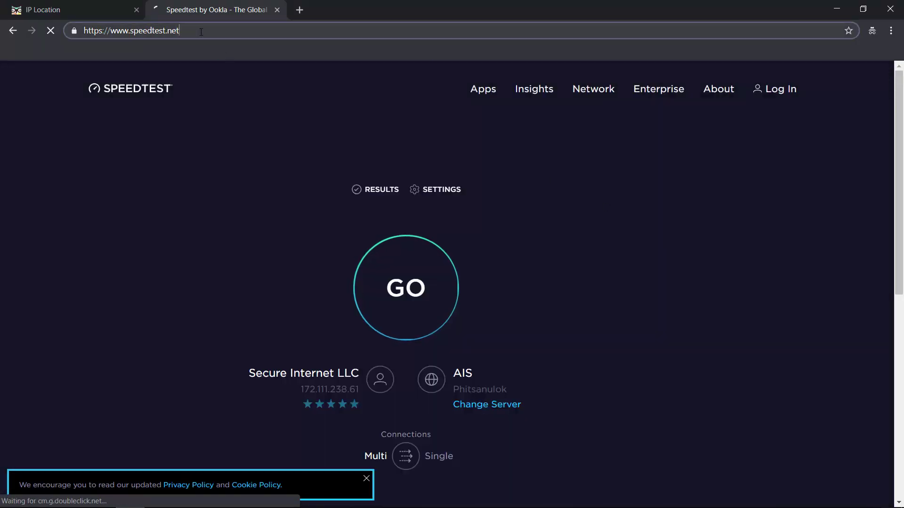
{"action": "left_click", "coordinate": [276, 10]}
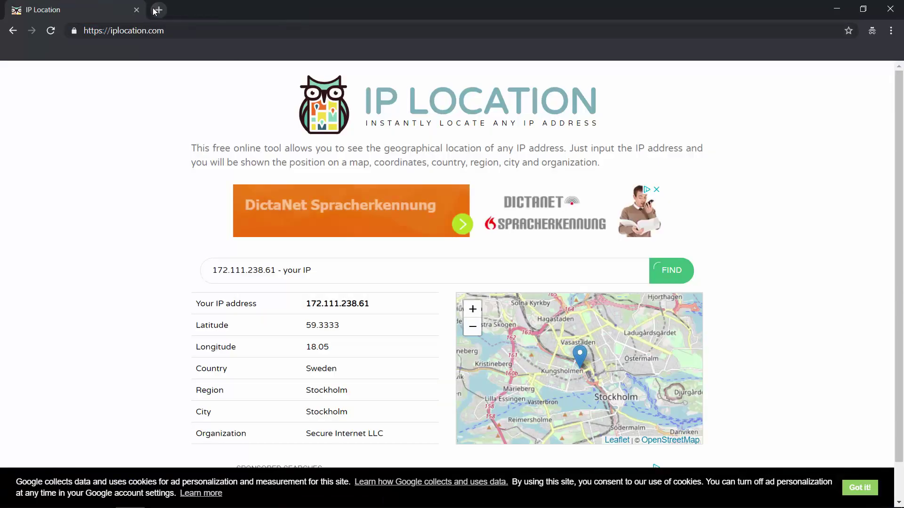
{"action": "left_click", "coordinate": [158, 9]}
{"action": "left_click", "coordinate": [136, 10]}
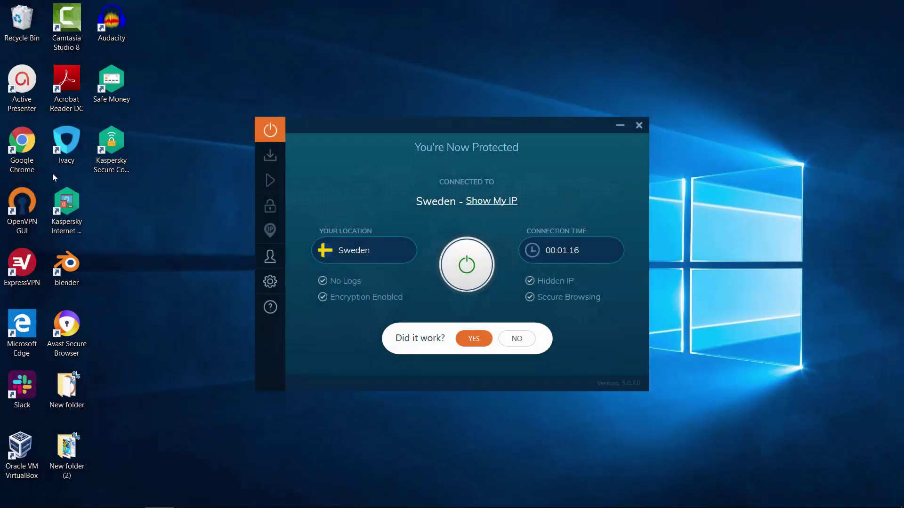
Open speedtest.net in a regular Chrome window and start the speed test over the Sweden connection
{"action": "double_click", "coordinate": [22, 142]}
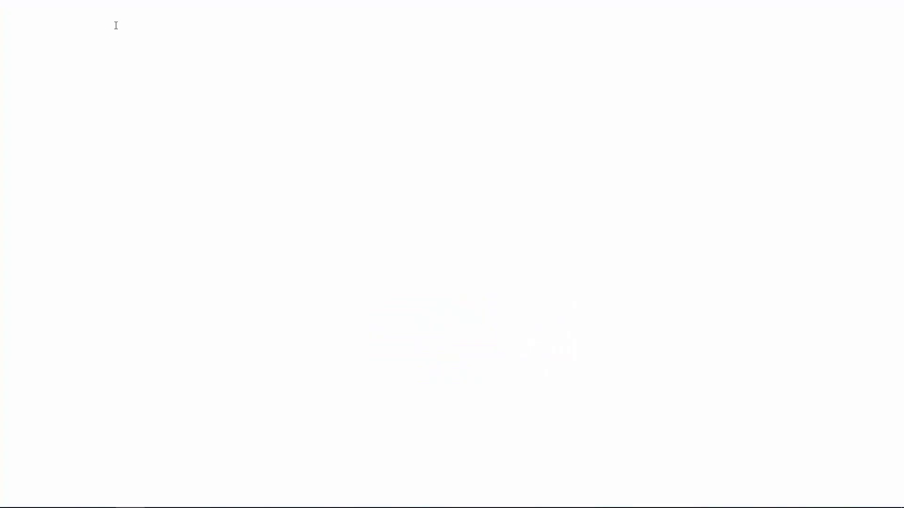
{"action": "type", "text": "spe"}
{"action": "key", "text": "Return"}
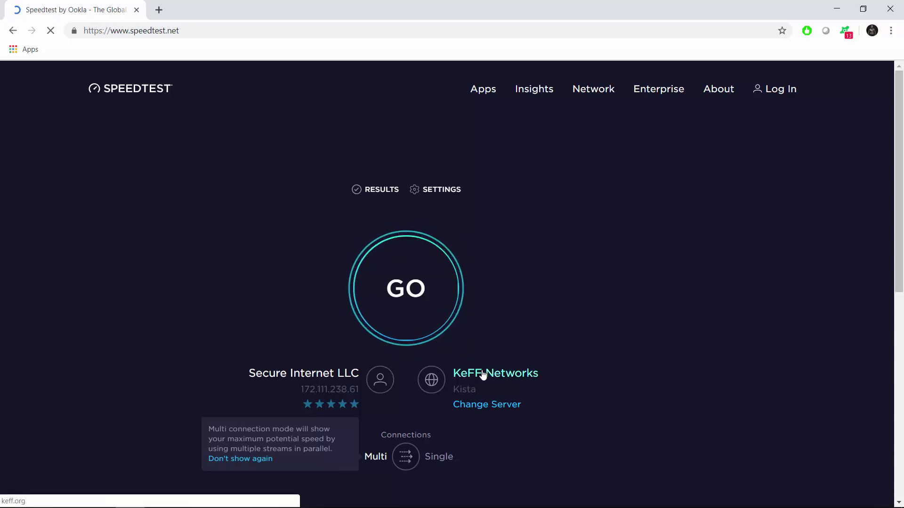
{"action": "left_click", "coordinate": [395, 276]}
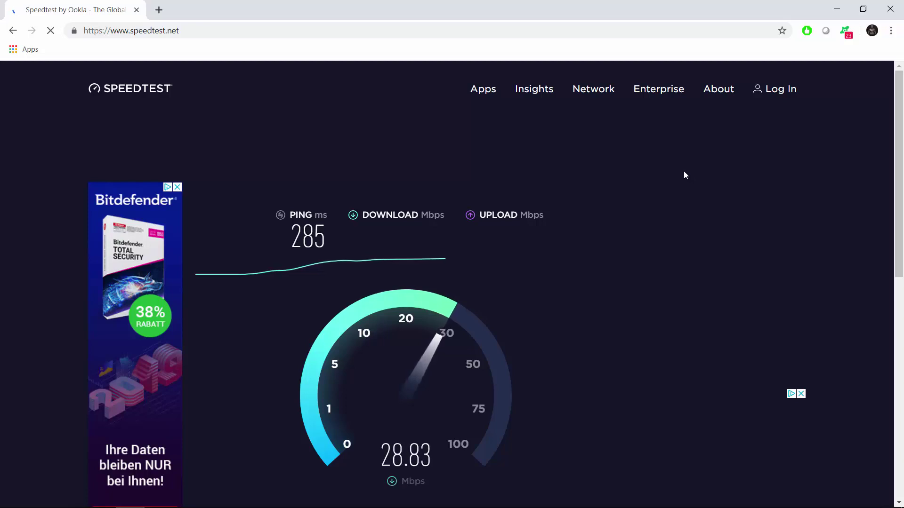
Search Google for "ip address" in a new tab and refine the search to "ip address and location"
{"action": "left_click", "coordinate": [158, 10]}
{"action": "type", "text": "ip ad"}
{"action": "key", "text": "Down"}
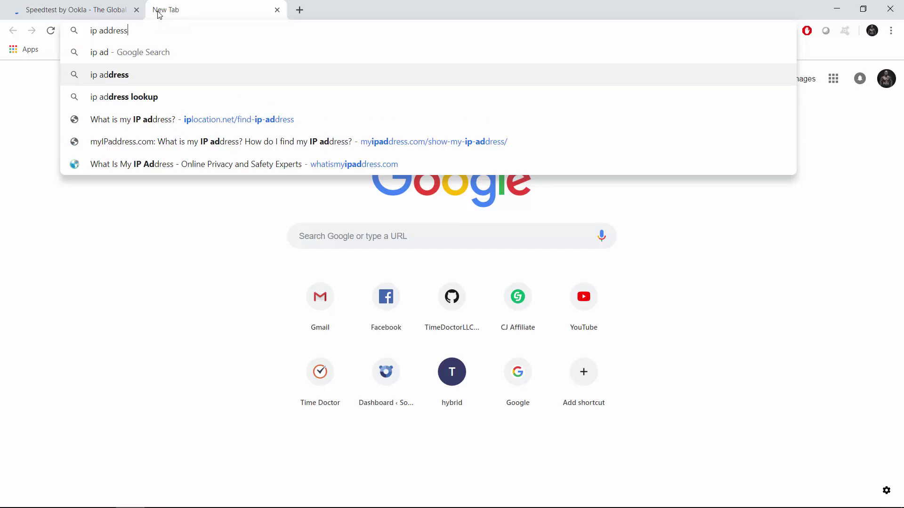
{"action": "key", "text": "Return"}
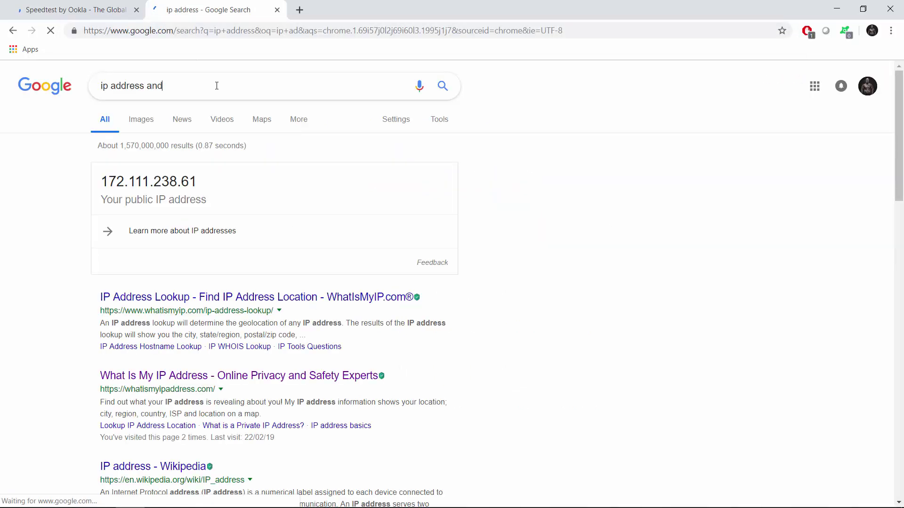
{"action": "type", "text": "location"}
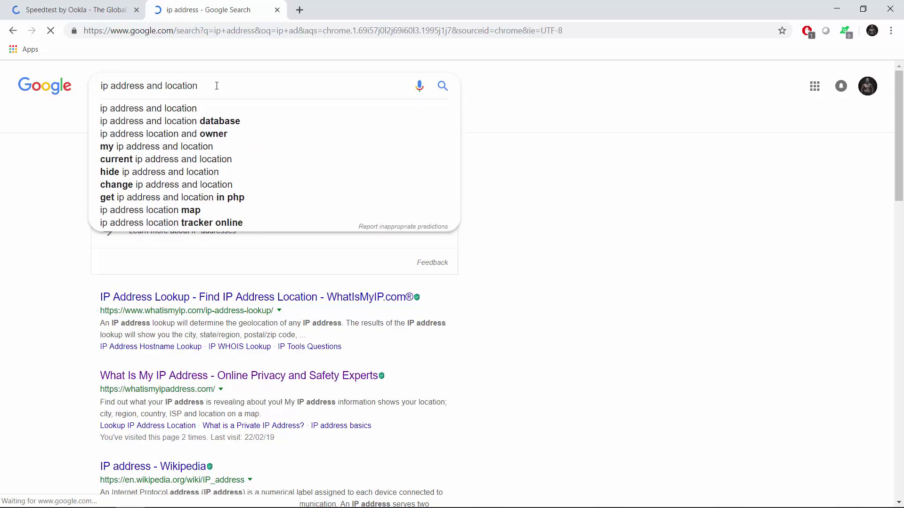
{"action": "key", "text": "Return"}
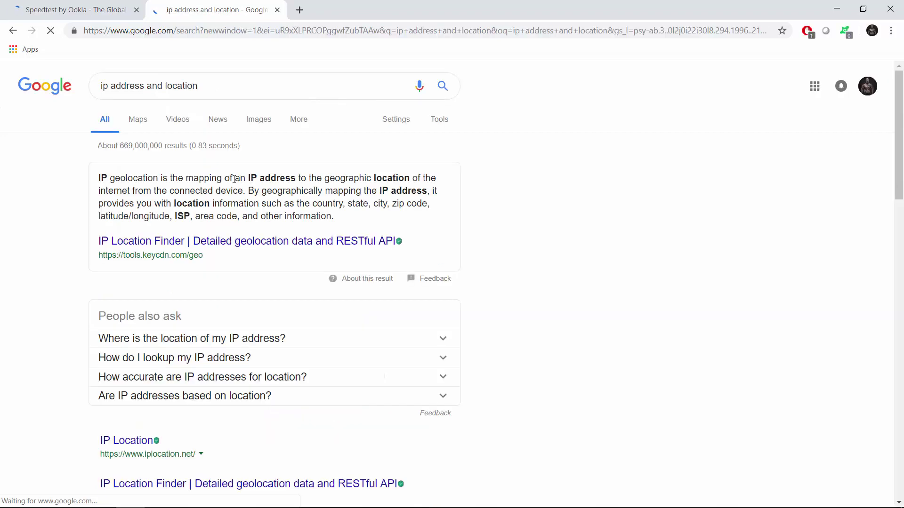
{"action": "scroll", "coordinate": [234, 180], "scroll_direction": "down", "scroll_amount": 3}
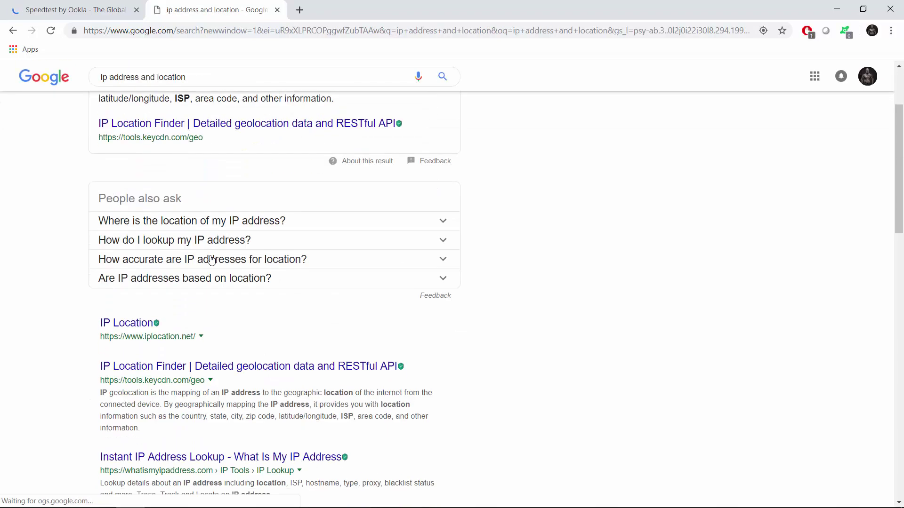
{"action": "left_click", "coordinate": [149, 330]}
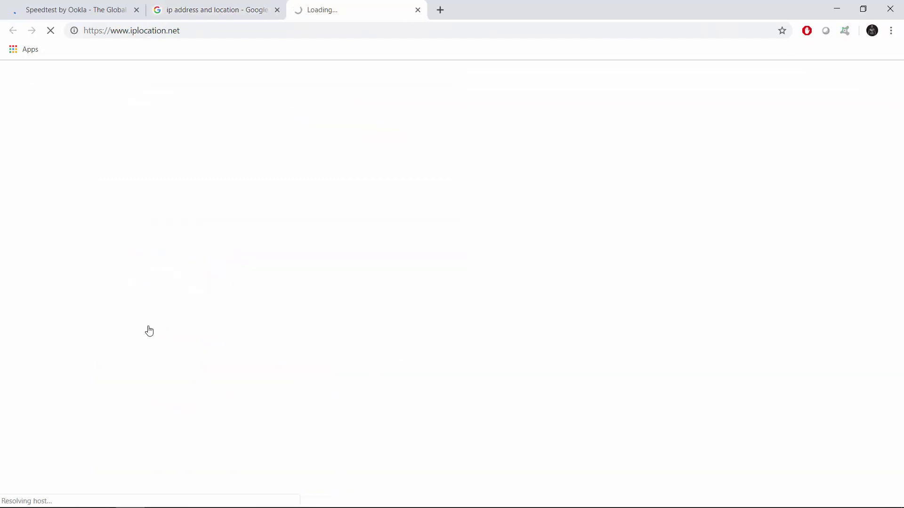
{"action": "left_click", "coordinate": [278, 10]}
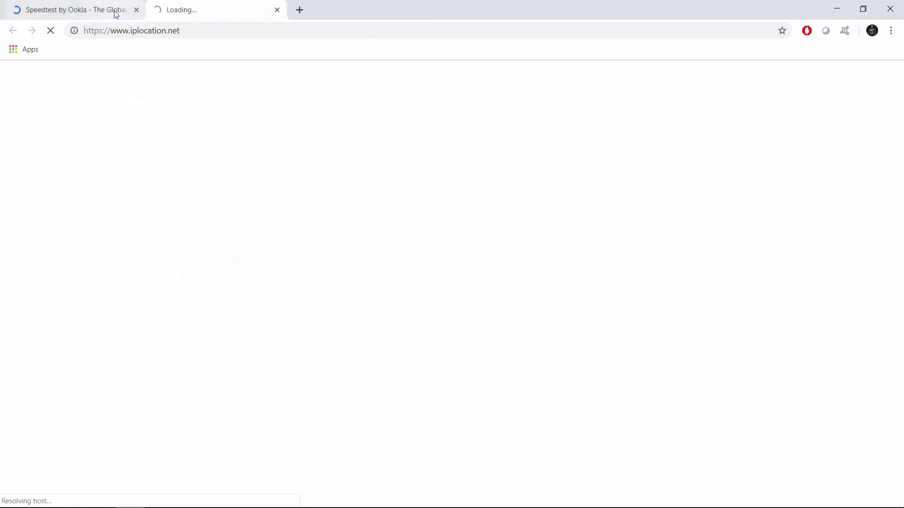
Return to the Speedtest page and copy the download speed from the finished Sweden result
{"action": "left_click", "coordinate": [92, 11]}
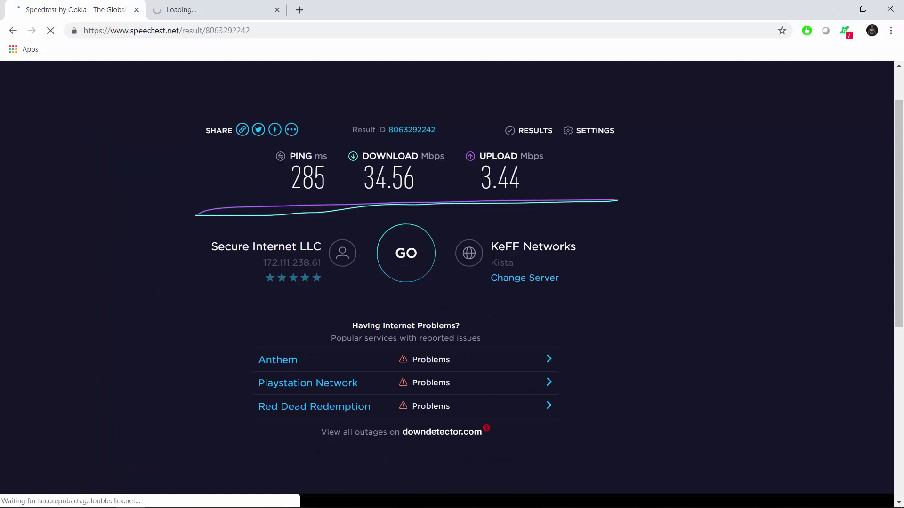
{"action": "left_click_drag", "start_coordinate": [365, 179], "coordinate": [424, 177]}
{"action": "right_click", "coordinate": [407, 178]}
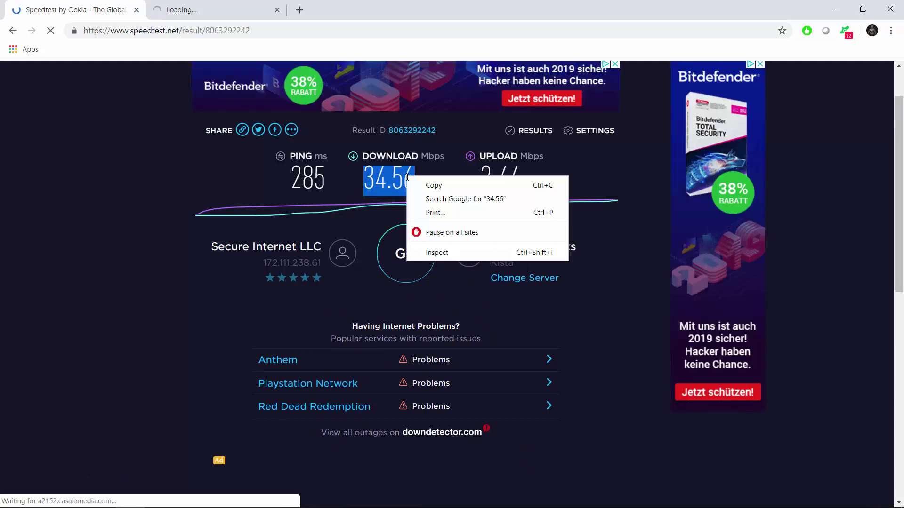
{"action": "left_click", "coordinate": [433, 185]}
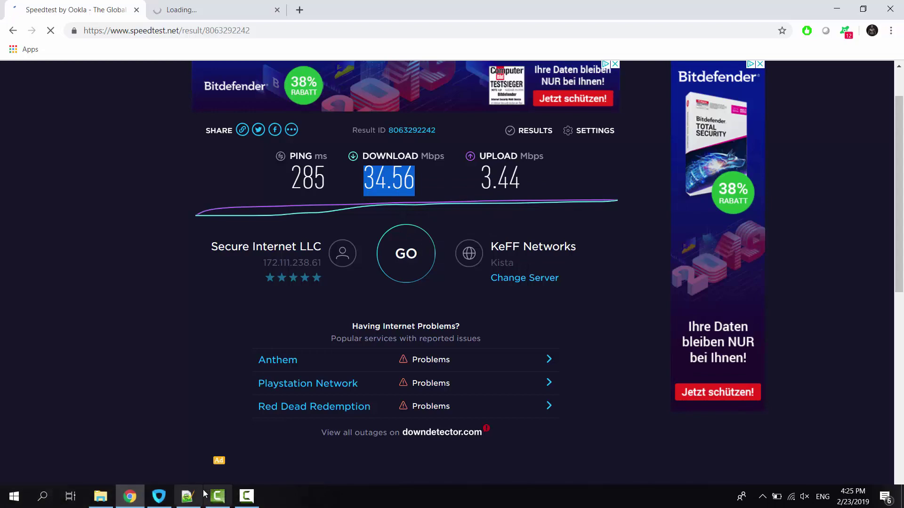
Switch to Notepad++ and add a Sweden entry below the UK one with the line "Download: 34.56"
{"action": "left_click", "coordinate": [187, 498]}
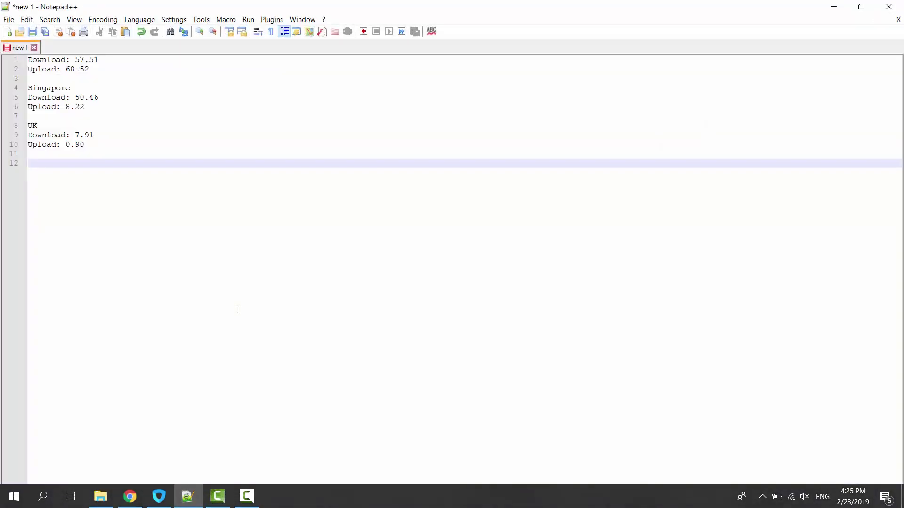
{"action": "type", "text": "Swe"}
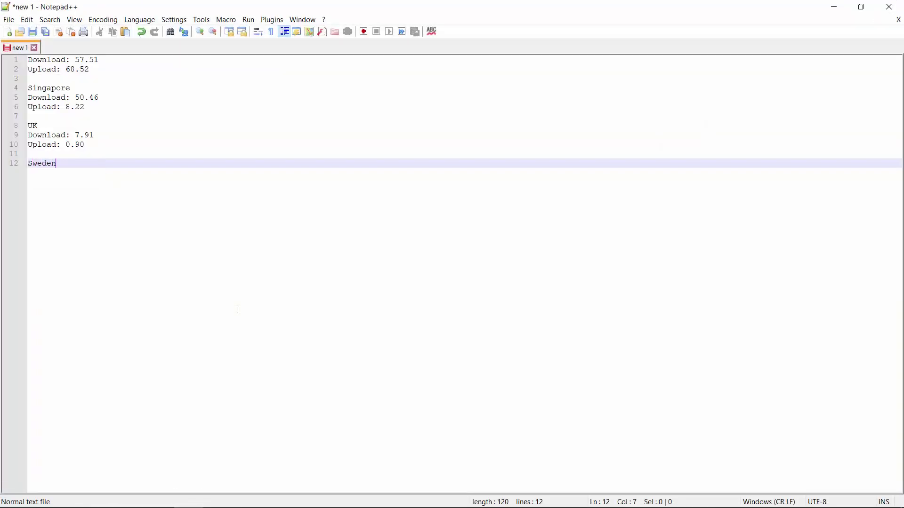
{"action": "type", "text": "den"}
{"action": "key", "text": "Return"}
{"action": "type", "text": "Downl"}
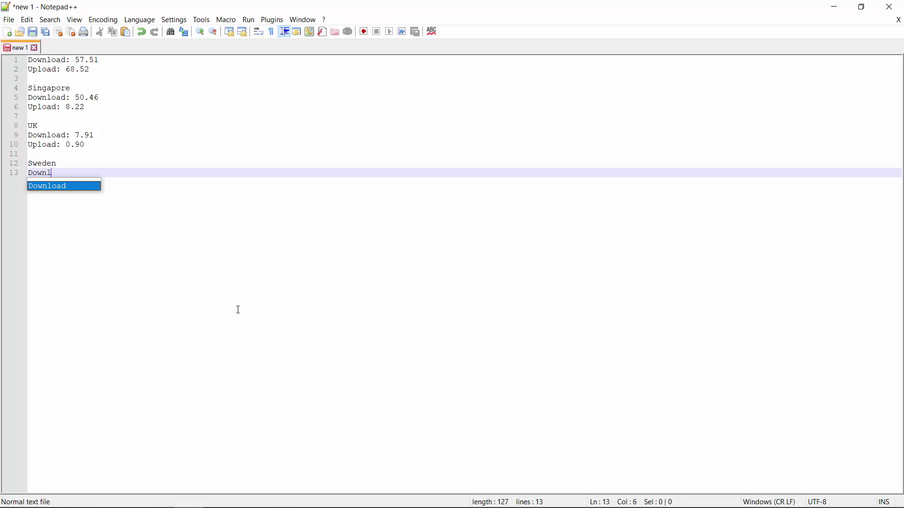
{"action": "type", "text": "oad: 34.56"}
{"action": "key", "text": "Return"}
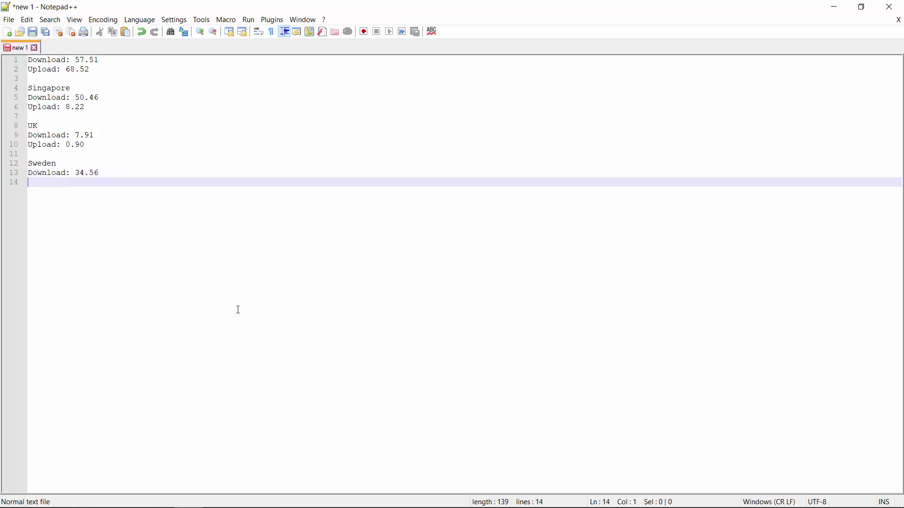
Add the line "Uplod: 3.44" to the Sweden entry, copying the upload speed from the Speedtest result
{"action": "type", "text": "Uplod:"}
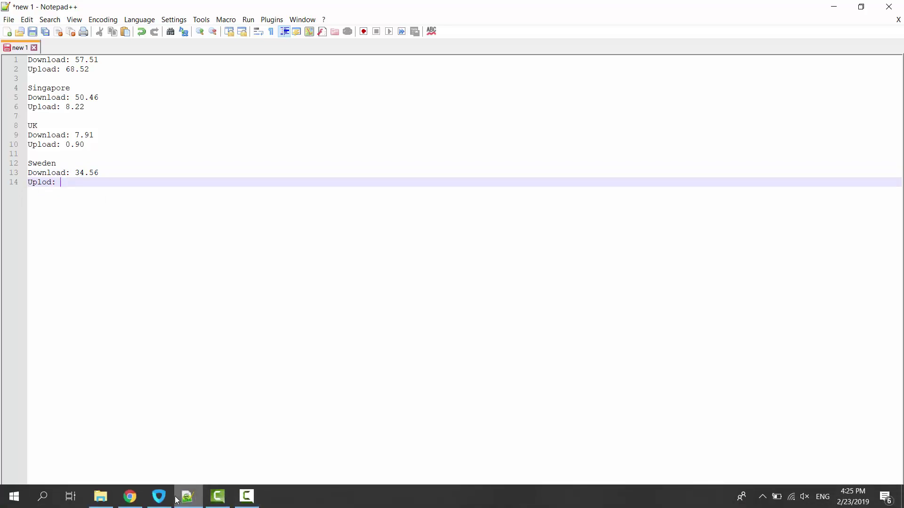
{"action": "left_click", "coordinate": [123, 497]}
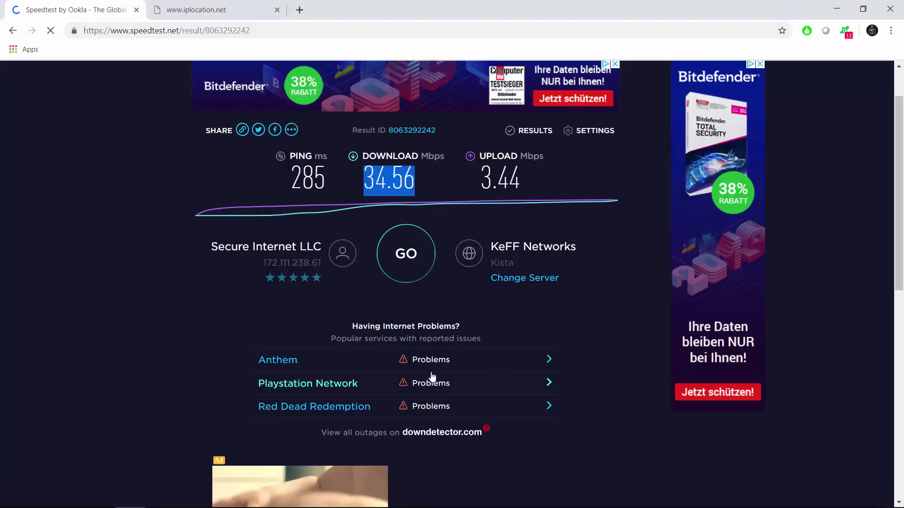
{"action": "double_click", "coordinate": [500, 179]}
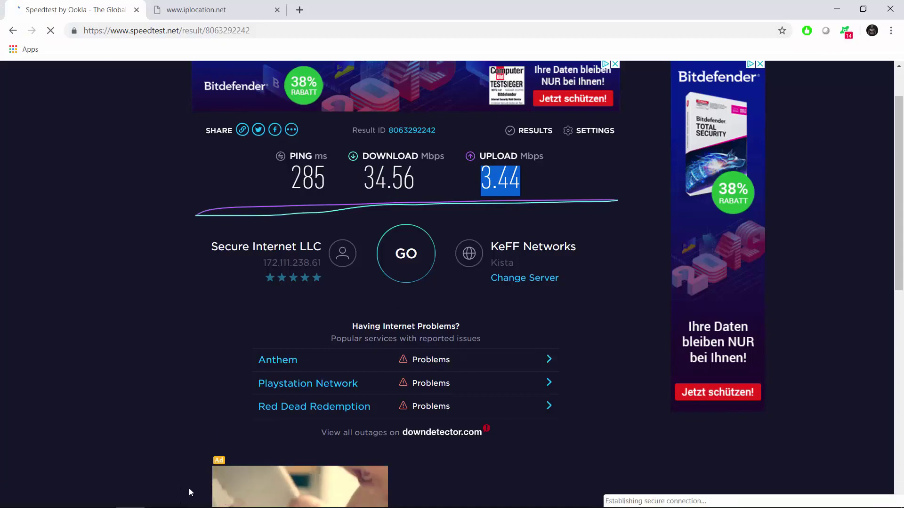
{"action": "left_click", "coordinate": [188, 497]}
{"action": "key", "text": "ctrl+v"}
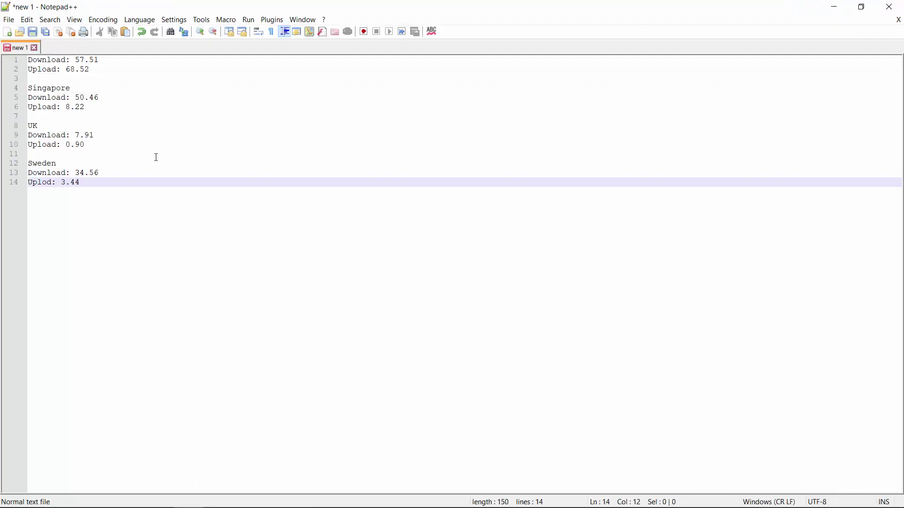
Compare the noted download speeds for Sweden, no VPN, Singapore and UK by highlighting each value
{"action": "left_click_drag", "start_coordinate": [81, 172], "coordinate": [85, 172]}
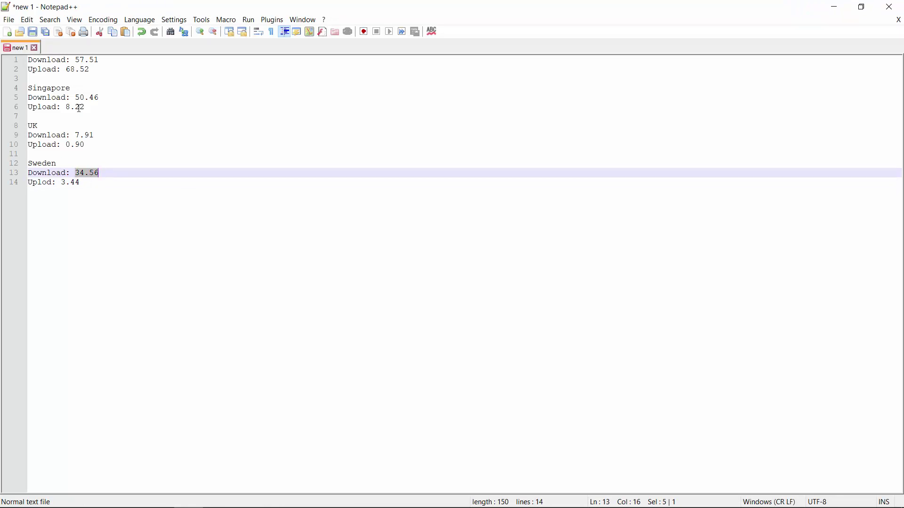
{"action": "left_click_drag", "start_coordinate": [75, 60], "coordinate": [85, 60]}
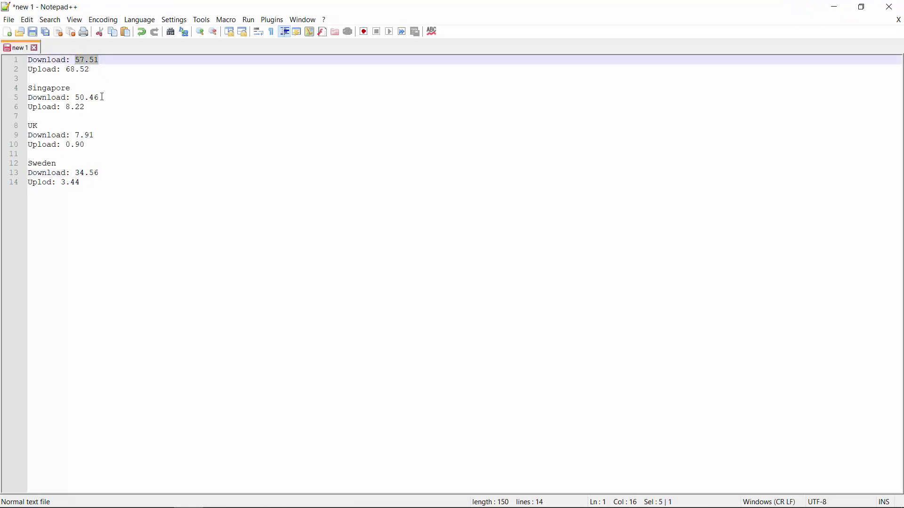
{"action": "left_click_drag", "start_coordinate": [90, 97], "coordinate": [96, 97]}
{"action": "left_click_drag", "start_coordinate": [78, 135], "coordinate": [89, 136]}
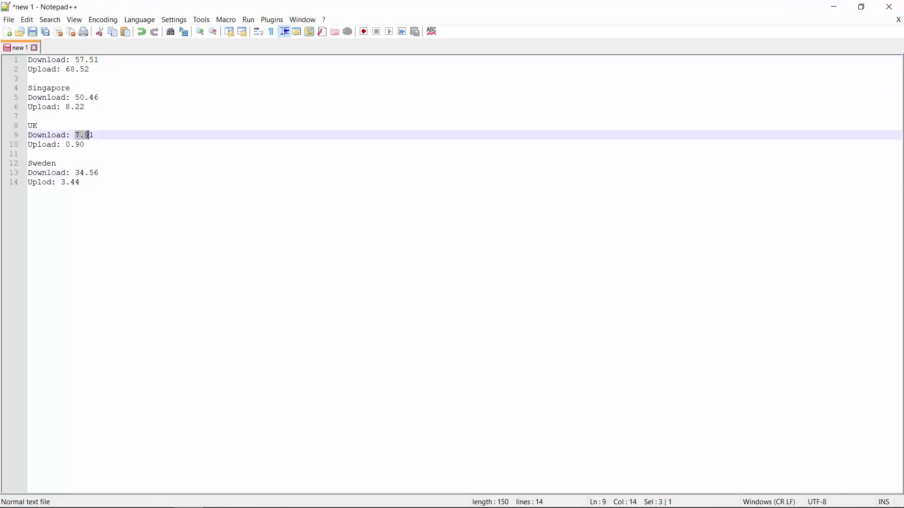
Compare the noted upload speeds for Sweden, UK, Singapore and no VPN by highlighting each value
{"action": "mouse_move", "coordinate": [99, 173]}
{"action": "left_mouse_down"}
{"action": "mouse_move", "coordinate": [58, 163]}
{"action": "mouse_move", "coordinate": [102, 176]}
{"action": "left_mouse_up"}
{"action": "left_click_drag", "start_coordinate": [88, 136], "coordinate": [70, 136]}
{"action": "left_click_drag", "start_coordinate": [80, 183], "coordinate": [54, 183]}
{"action": "left_click_drag", "start_coordinate": [67, 145], "coordinate": [72, 146]}
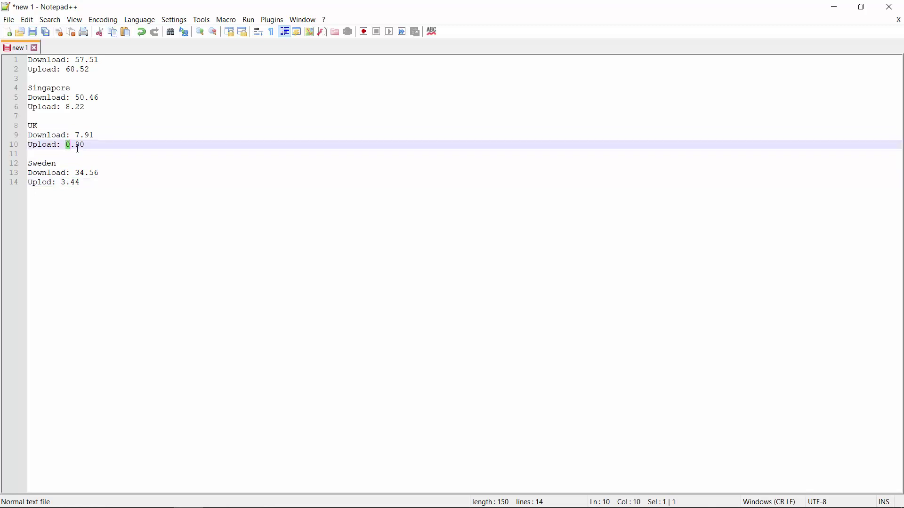
{"action": "left_click_drag", "start_coordinate": [69, 104], "coordinate": [93, 104]}
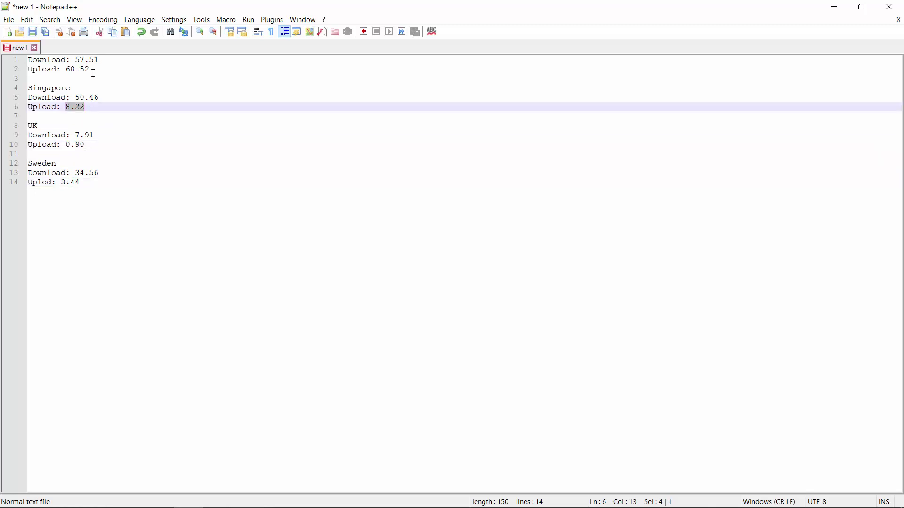
{"action": "left_click_drag", "start_coordinate": [91, 70], "coordinate": [69, 70]}
{"action": "left_click_drag", "start_coordinate": [66, 182], "coordinate": [103, 183]}
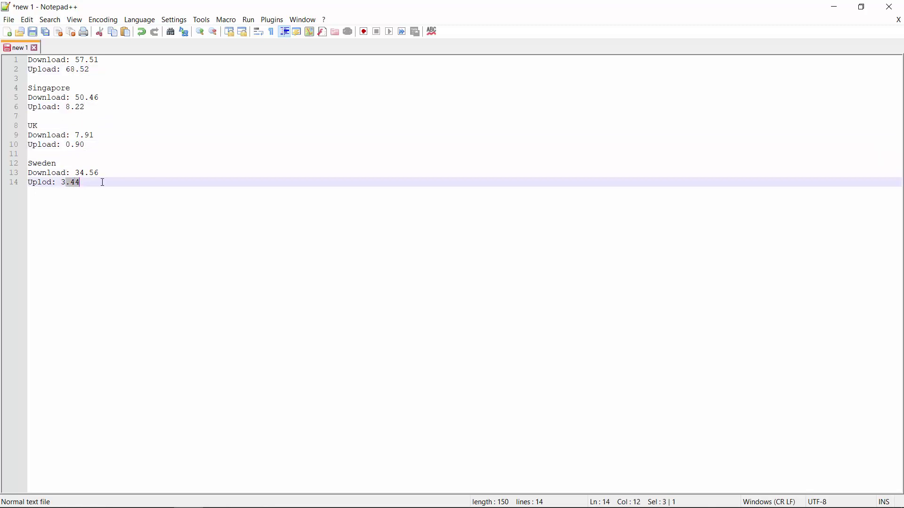
Add two new lines below the Sweden entry and switch back to Chrome
{"action": "key", "text": "Return"}
{"action": "key", "text": "Return"}
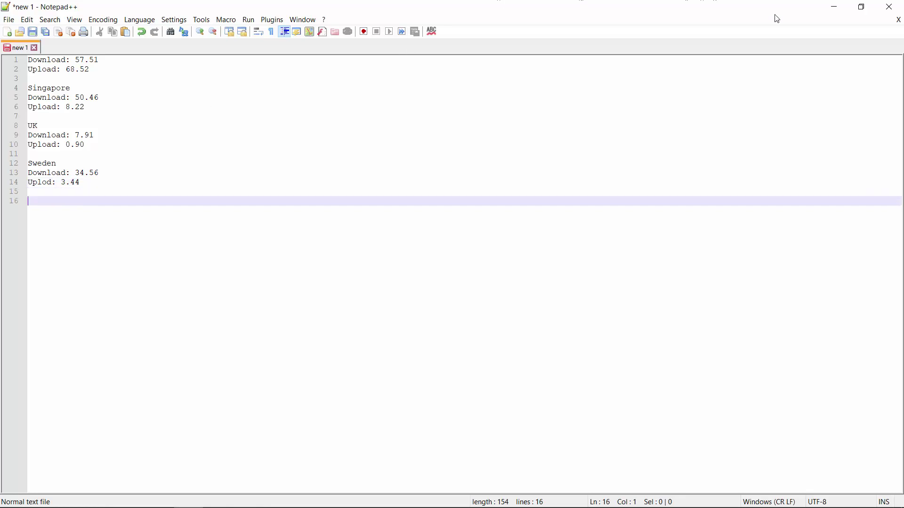
{"action": "left_click", "coordinate": [831, 6]}
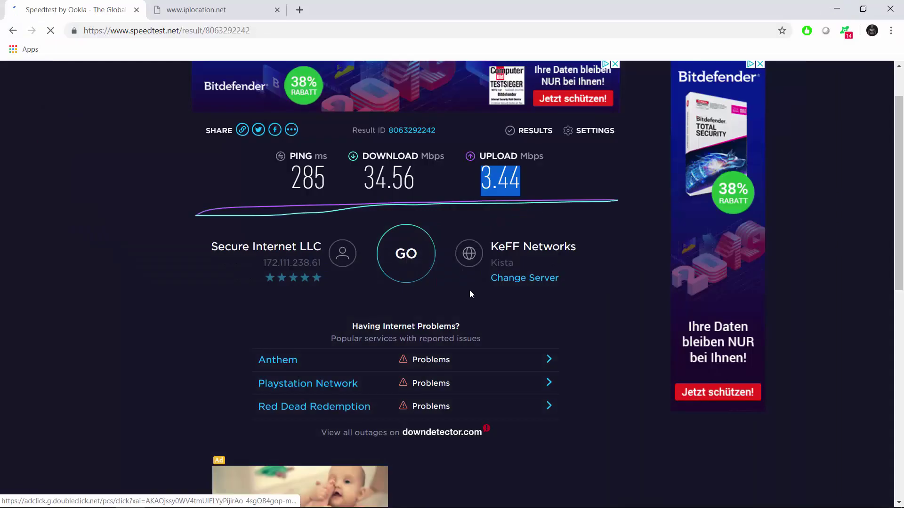
Search for "my ip address" in place of the unreachable iplocation.net page, open the myipaddress.com result and close the search page
{"action": "left_click", "coordinate": [218, 9]}
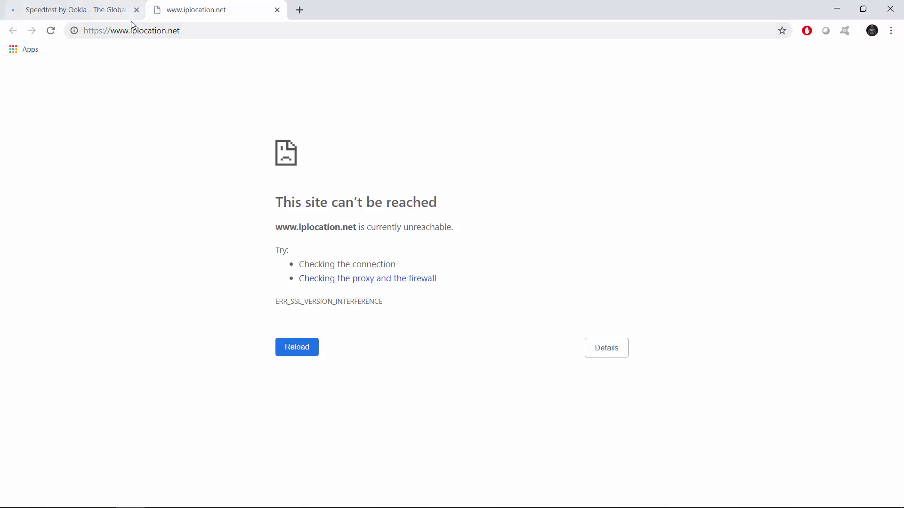
{"action": "left_click", "coordinate": [142, 29]}
{"action": "type", "text": "my ip"}
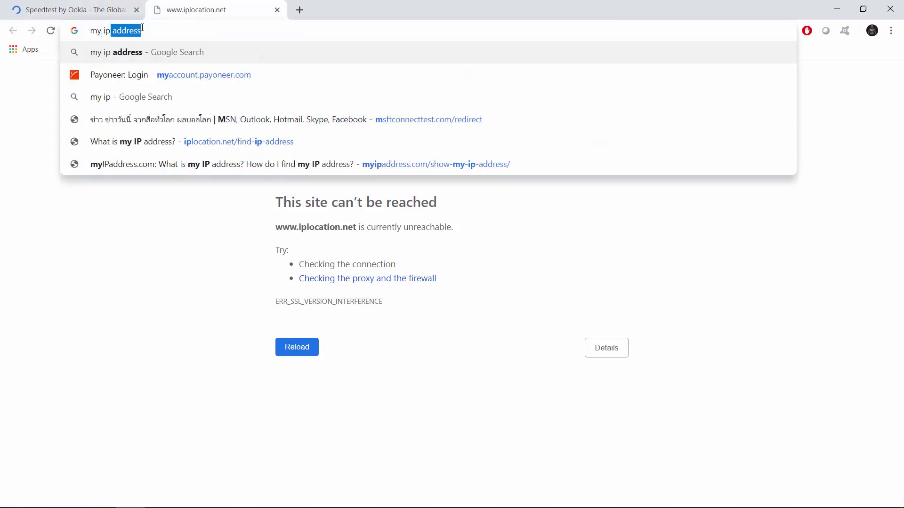
{"action": "key", "text": "Up"}
{"action": "key", "text": "Return"}
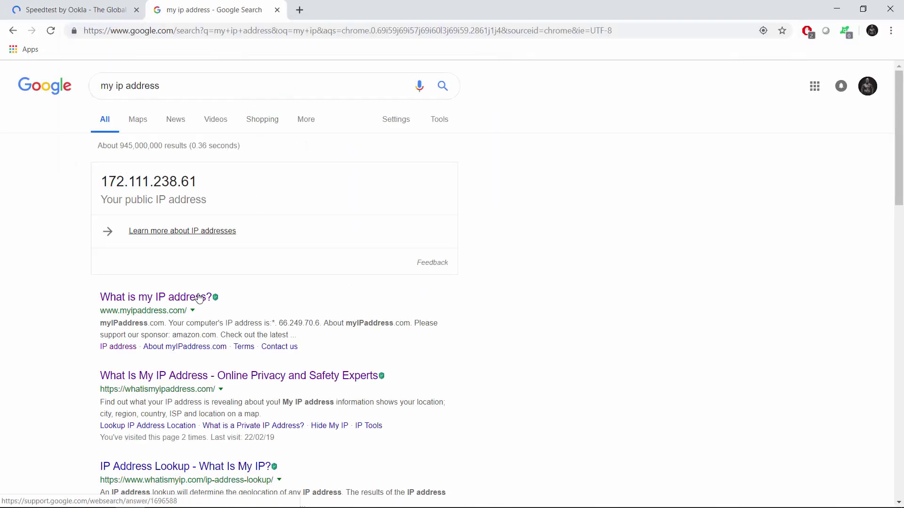
{"action": "left_click", "coordinate": [210, 296]}
{"action": "left_click", "coordinate": [277, 9]}
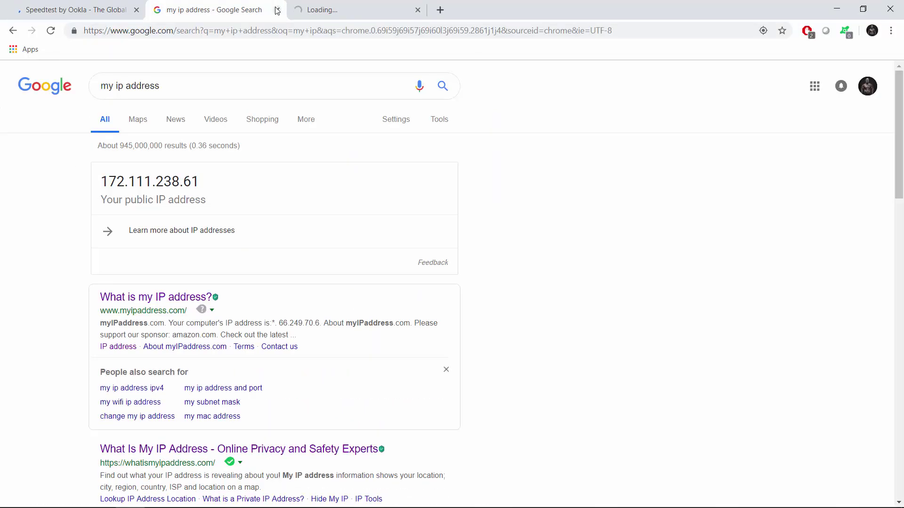
{"action": "left_click", "coordinate": [277, 10]}
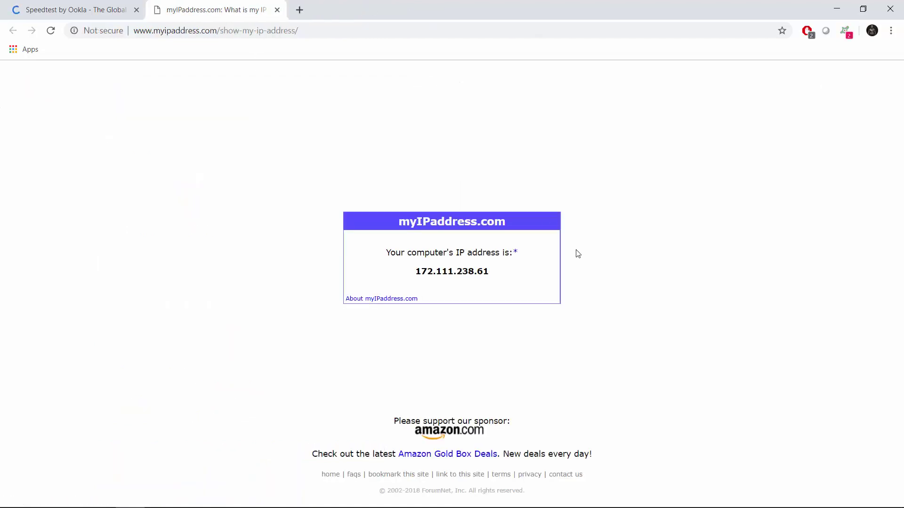
Search Google for "my ip address and location" from the myIPaddress.com page
{"action": "left_click", "coordinate": [188, 29]}
{"action": "type", "text": "my ip"}
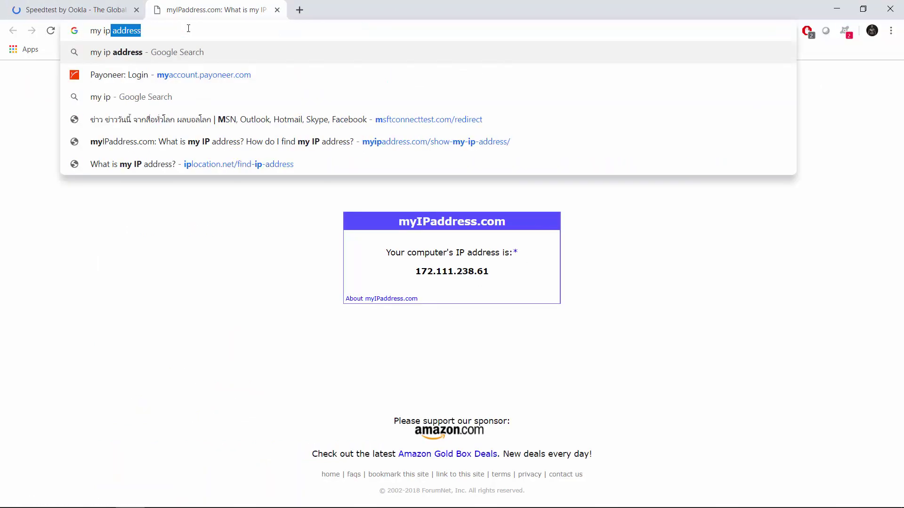
{"action": "type", "text": " address and location"}
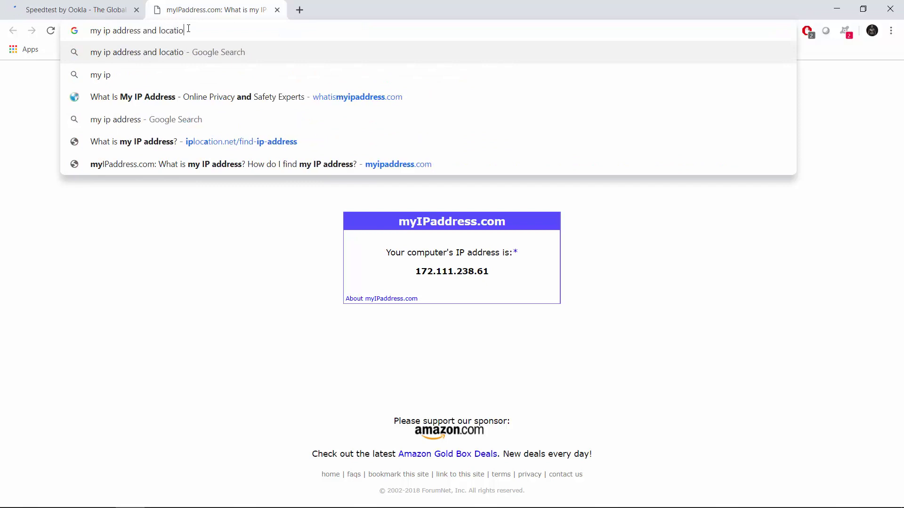
{"action": "key", "text": "Return"}
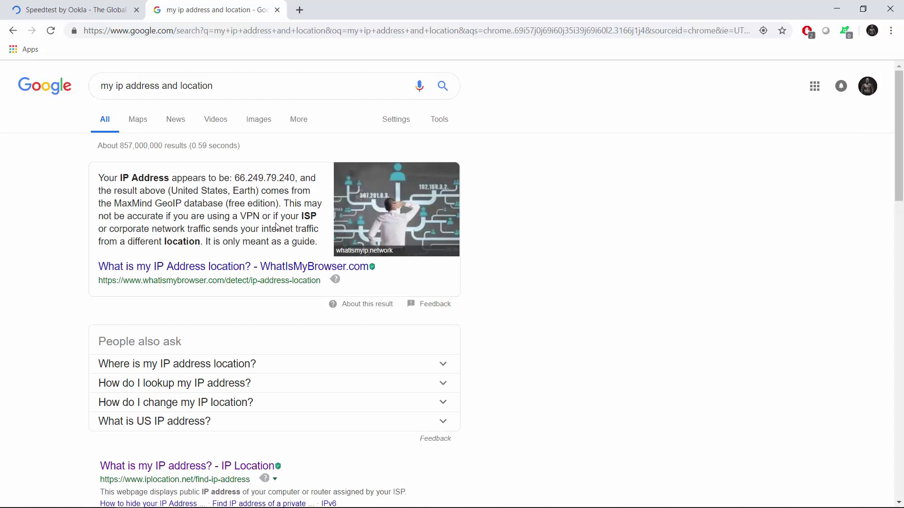
Open the whatismyipaddress.com result and close the search results page
{"action": "scroll", "coordinate": [277, 228], "scroll_direction": "down", "scroll_amount": 4}
{"action": "left_click", "coordinate": [233, 295]}
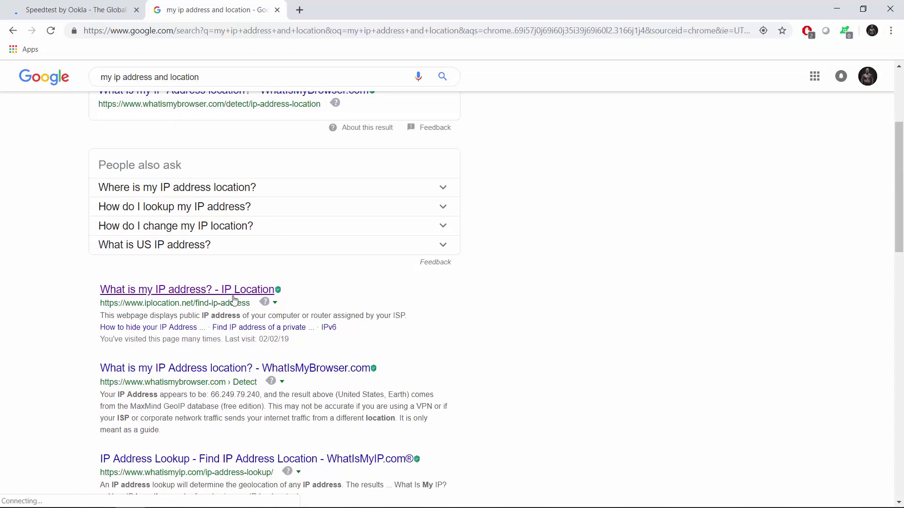
{"action": "scroll", "coordinate": [233, 297], "scroll_direction": "down", "scroll_amount": 1}
{"action": "scroll", "coordinate": [226, 313], "scroll_direction": "down", "scroll_amount": 2}
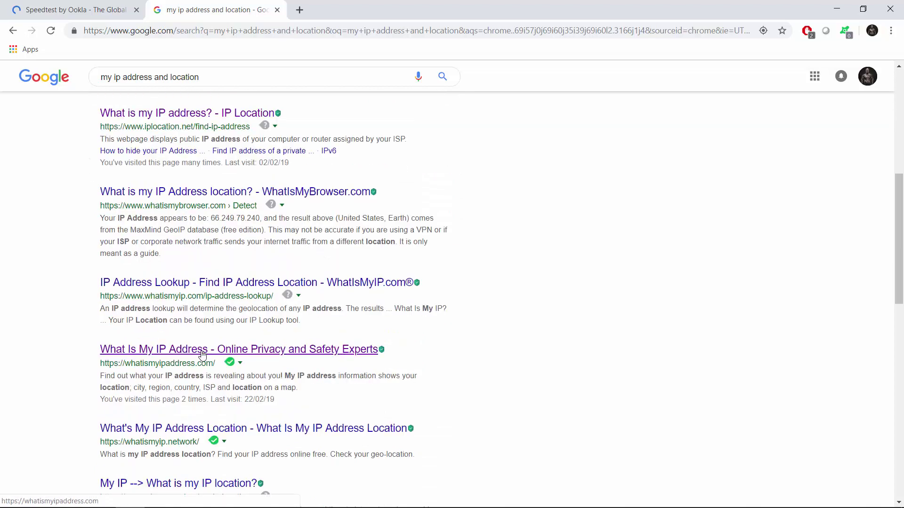
{"action": "left_click", "coordinate": [225, 348]}
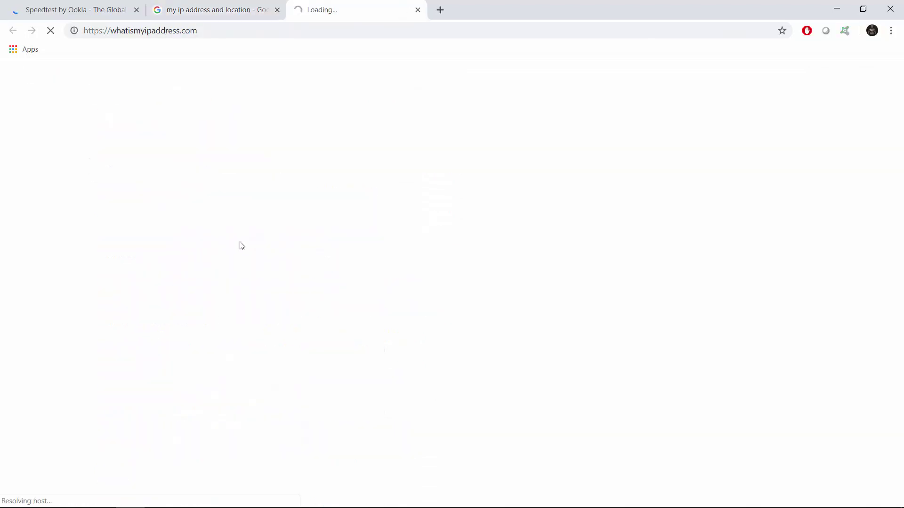
{"action": "left_click", "coordinate": [278, 9]}
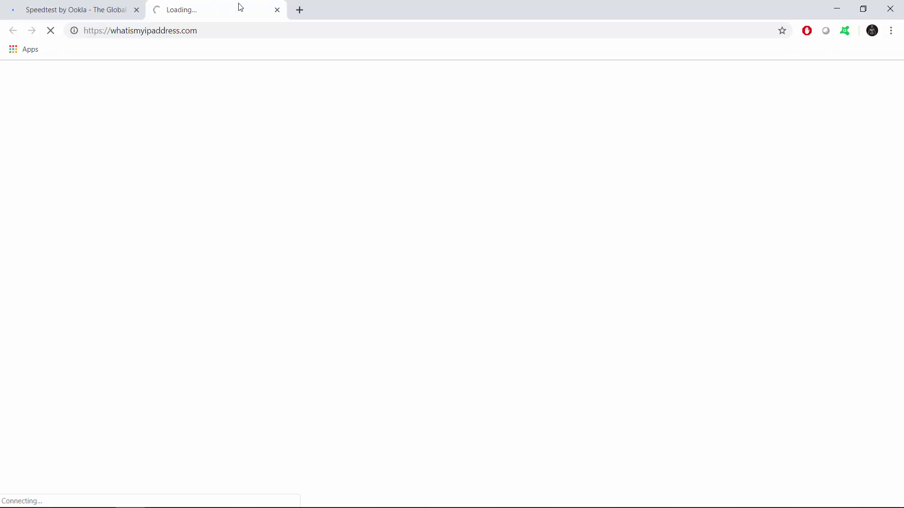
Switch to Ivacy and disconnect the VPN from Sweden
{"action": "left_click", "coordinate": [838, 7]}
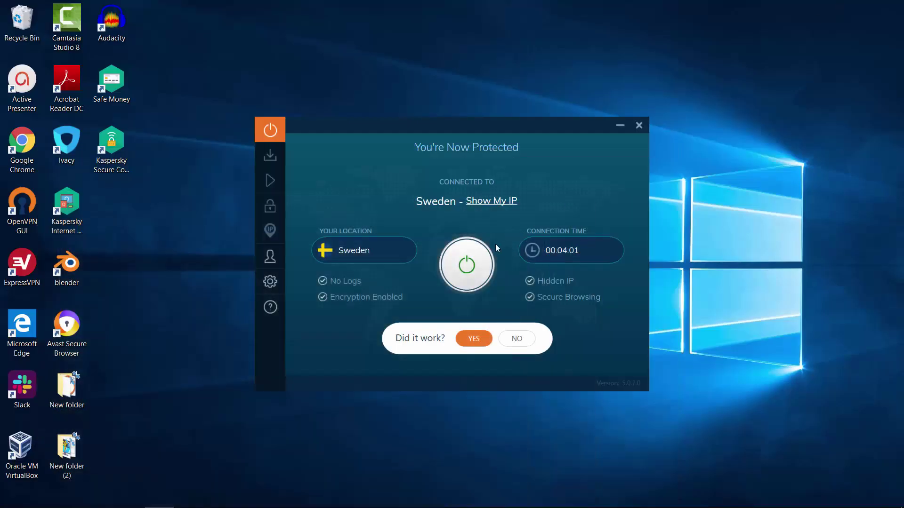
{"action": "left_click", "coordinate": [475, 262]}
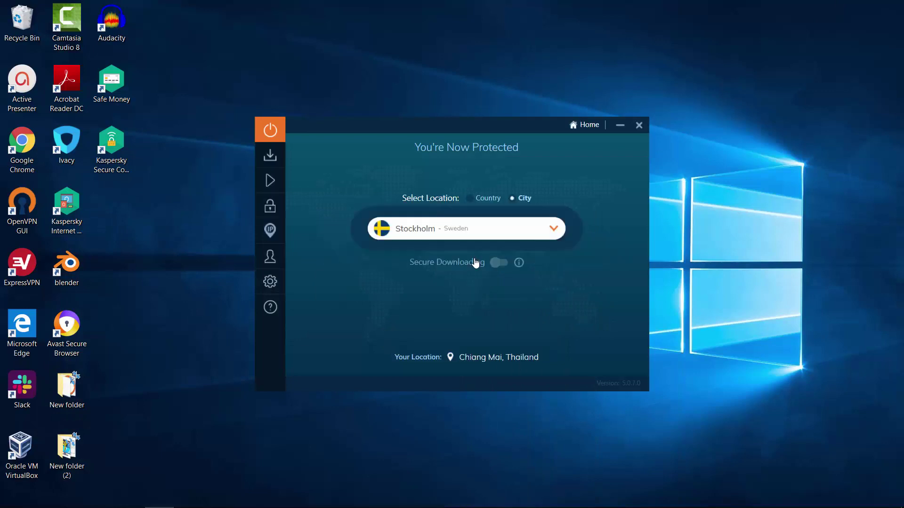
Change the location selection to Country and choose United States
{"action": "left_click", "coordinate": [476, 202]}
{"action": "left_click", "coordinate": [468, 230]}
{"action": "scroll", "coordinate": [447, 291], "scroll_direction": "down", "scroll_amount": 5}
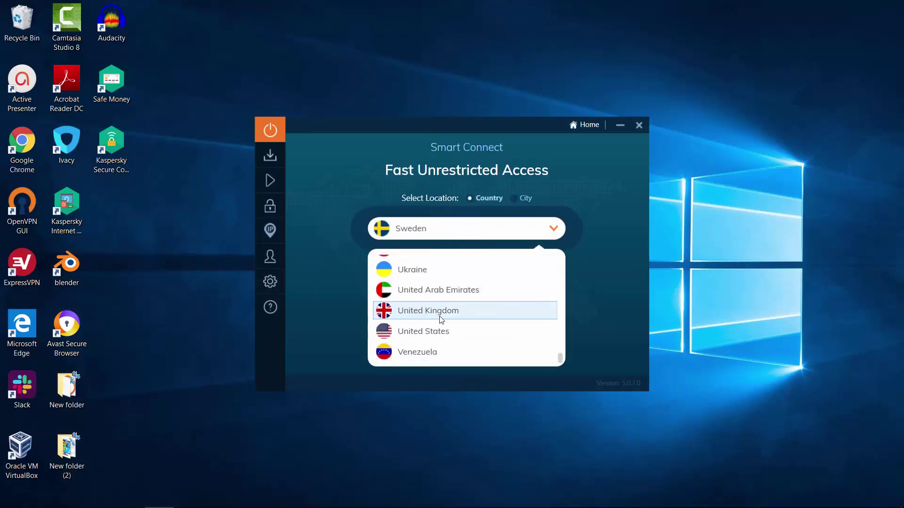
{"action": "left_click", "coordinate": [443, 330]}
{"action": "left_click", "coordinate": [443, 228]}
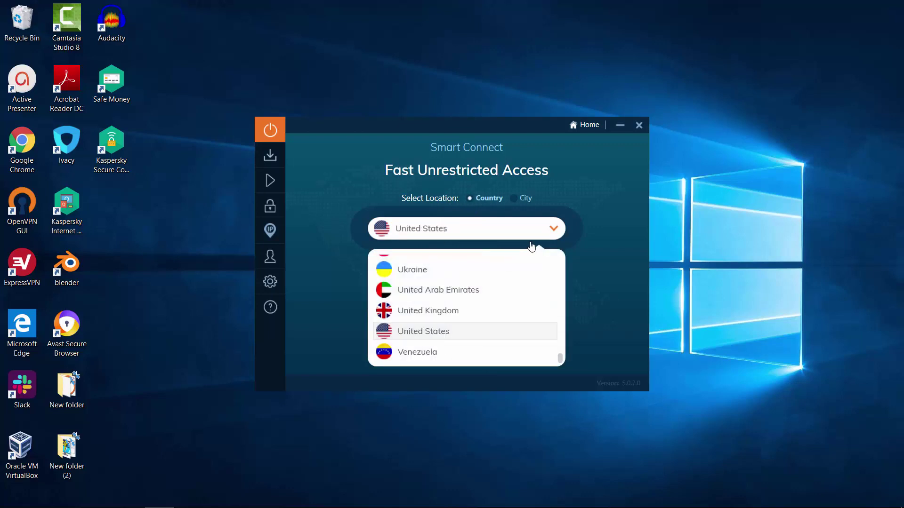
Switch the location selection to City and choose Washington, United States
{"action": "left_click", "coordinate": [514, 199]}
{"action": "left_click", "coordinate": [515, 198]}
{"action": "left_click", "coordinate": [495, 230]}
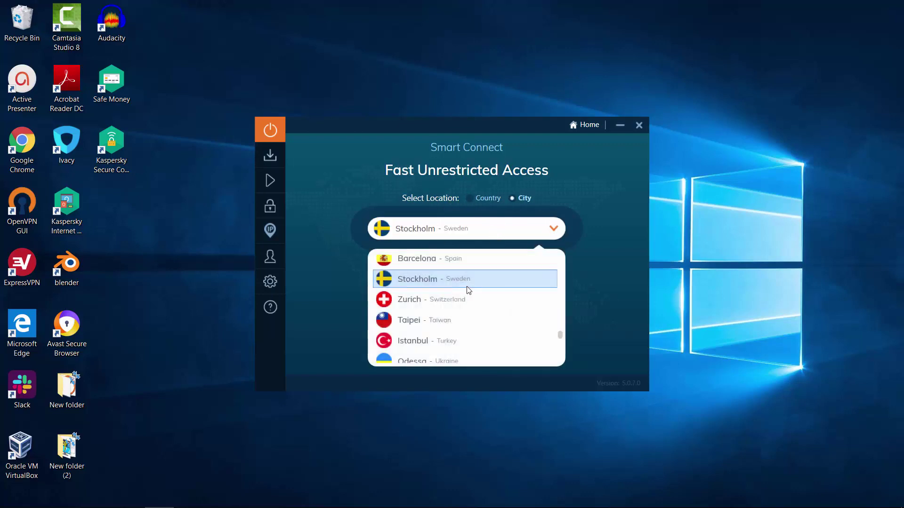
{"action": "scroll", "coordinate": [469, 289], "scroll_direction": "down", "scroll_amount": 3}
{"action": "scroll", "coordinate": [467, 286], "scroll_direction": "down", "scroll_amount": 5}
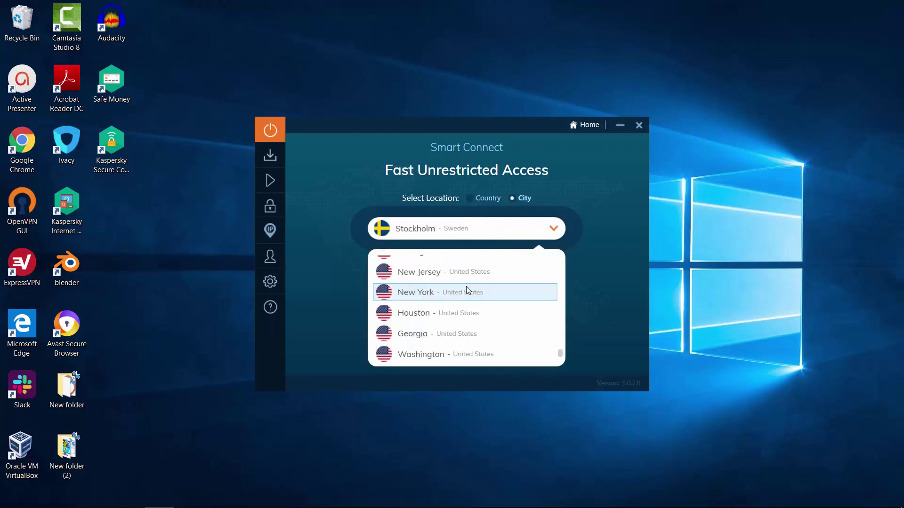
{"action": "left_click", "coordinate": [455, 335]}
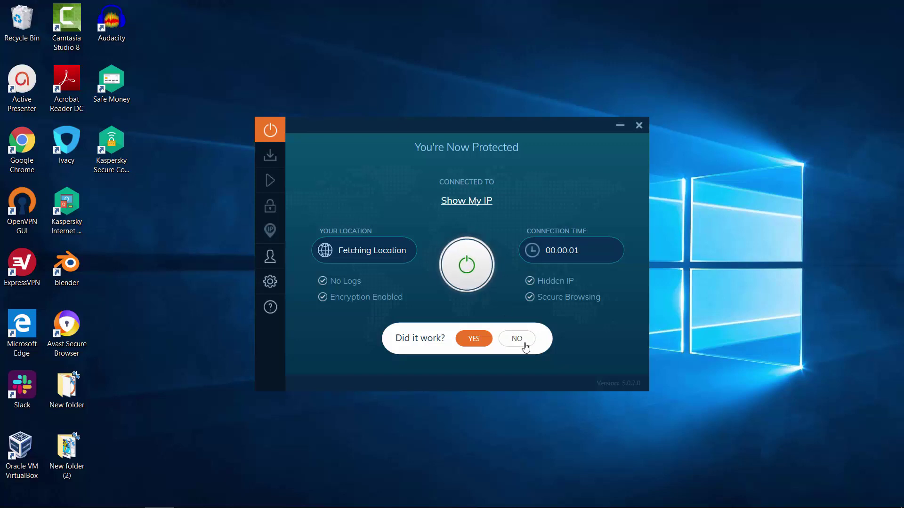
Disconnect and reconnect the VPN to Washington, declining to make the PC discoverable on the network
{"action": "left_click", "coordinate": [476, 281]}
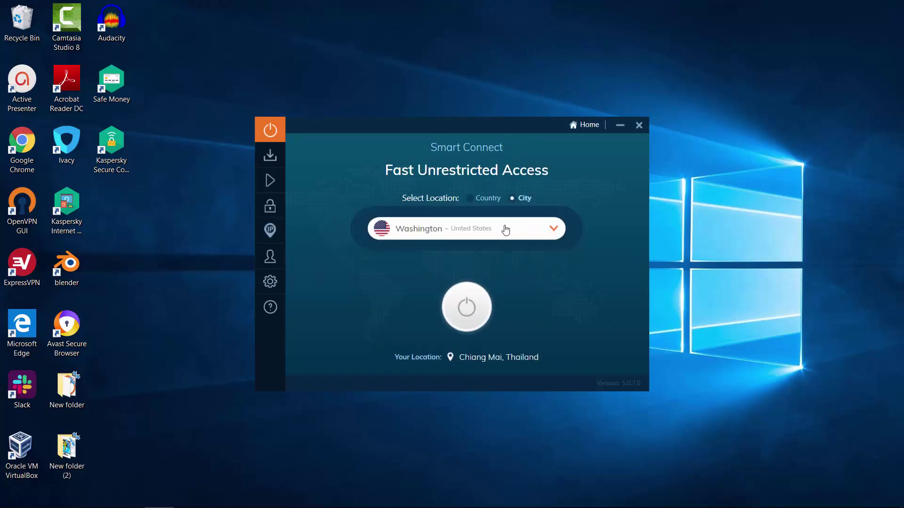
{"action": "left_click", "coordinate": [478, 311]}
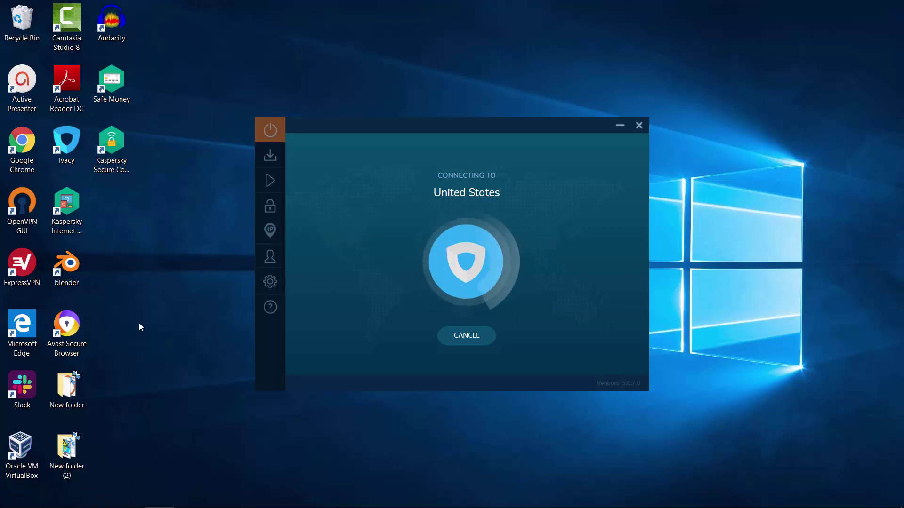
{"action": "mouse_move", "coordinate": [139, 497]}
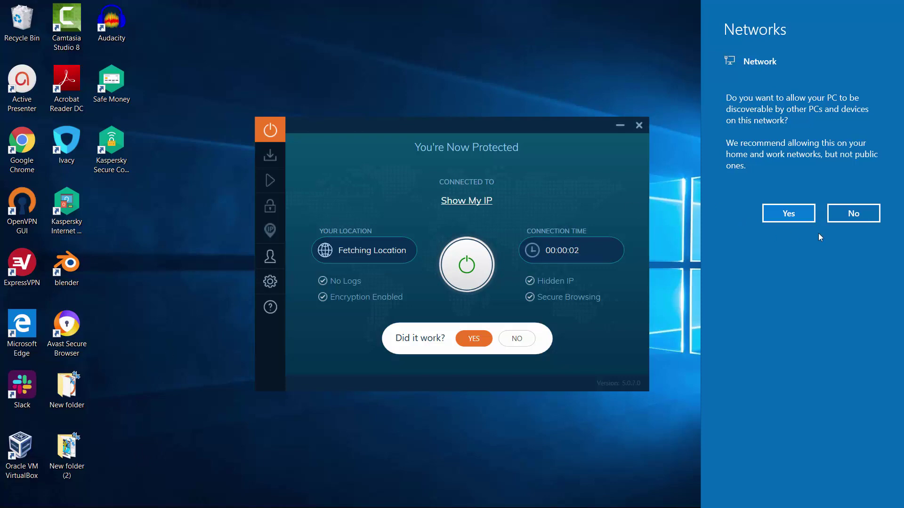
{"action": "left_click", "coordinate": [871, 214]}
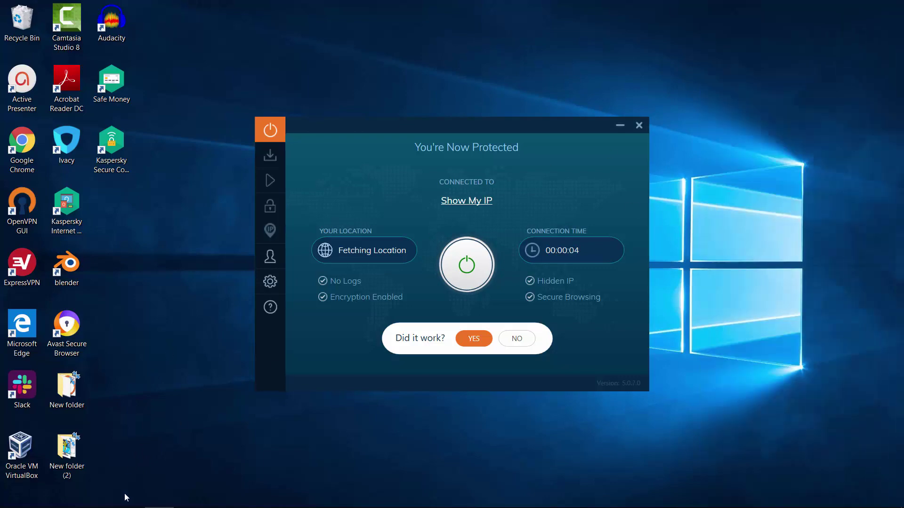
Switch to Chrome, reload whatismyipaddress.com and check the city, region and country reported for the connection
{"action": "left_click", "coordinate": [130, 497]}
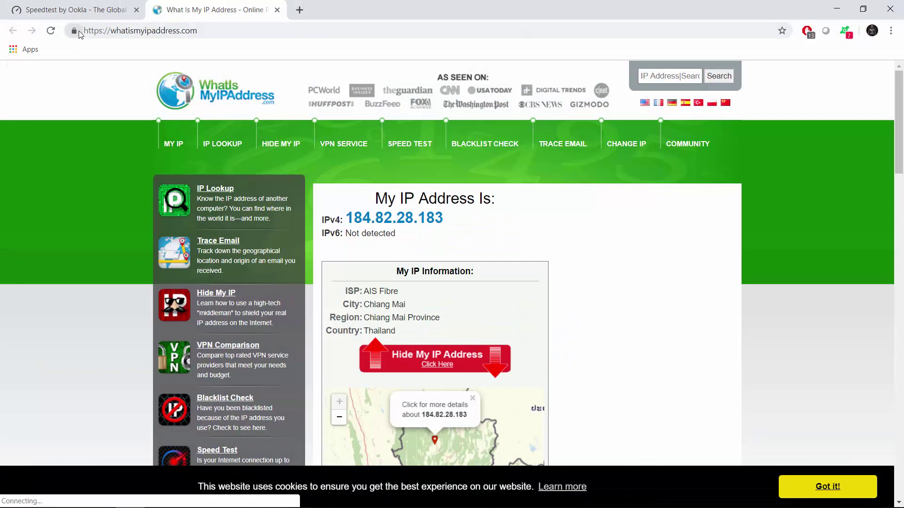
{"action": "left_click", "coordinate": [51, 30]}
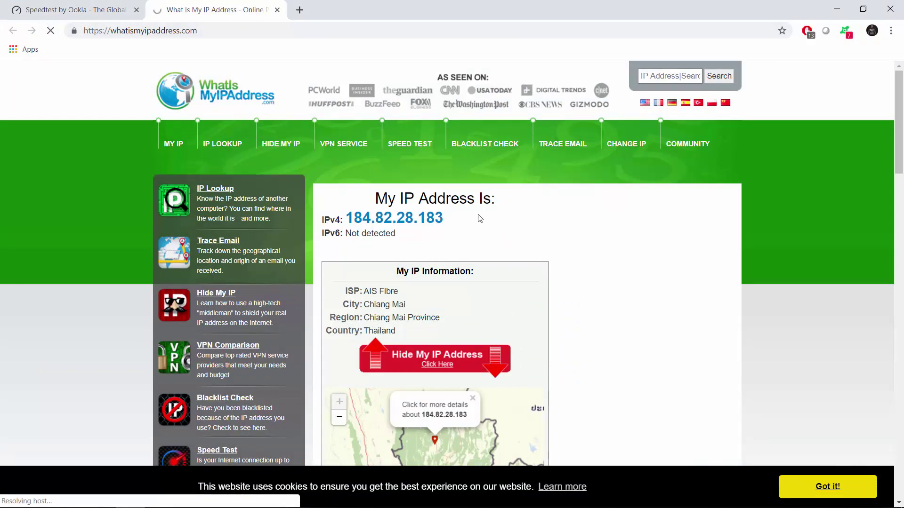
{"action": "scroll", "coordinate": [418, 200], "scroll_direction": "down", "scroll_amount": 1}
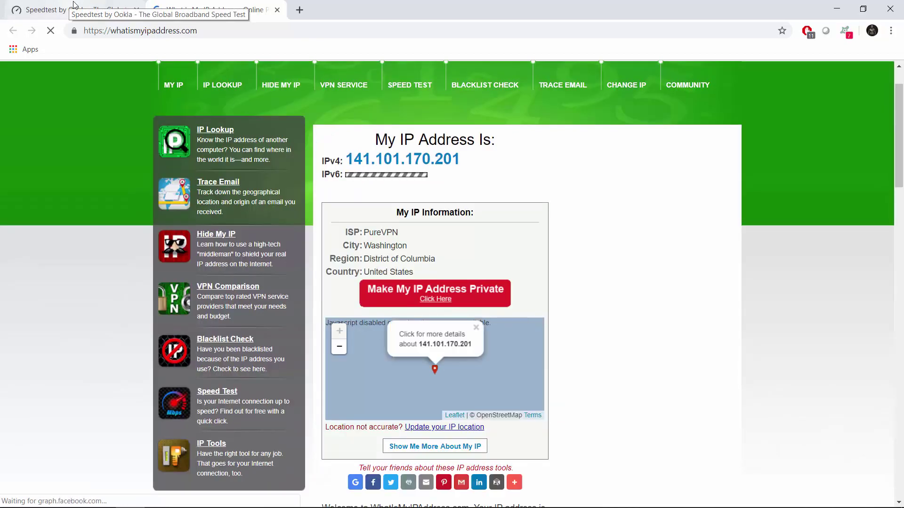
{"action": "left_click_drag", "start_coordinate": [417, 273], "coordinate": [360, 253]}
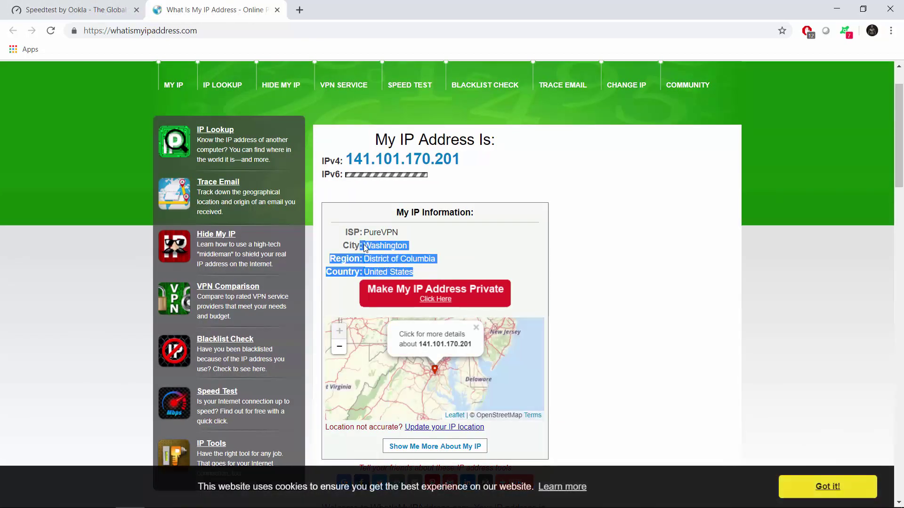
{"action": "double_click", "coordinate": [361, 249]}
{"action": "left_click", "coordinate": [405, 248]}
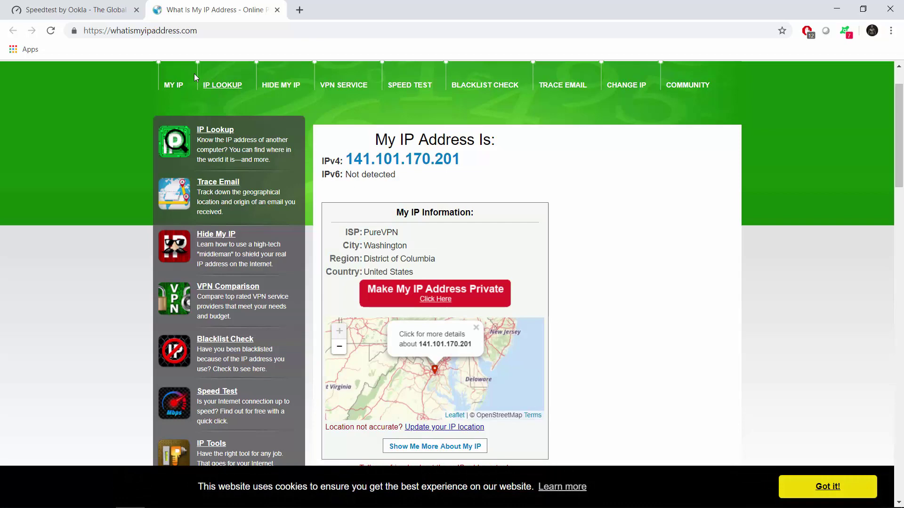
Copy the speedtest.net base address, open it in a new incognito window and run a speed test through Washington
{"action": "left_click", "coordinate": [75, 10]}
{"action": "left_click", "coordinate": [187, 31]}
{"action": "left_click", "coordinate": [172, 31]}
{"action": "key", "text": "shift+End"}
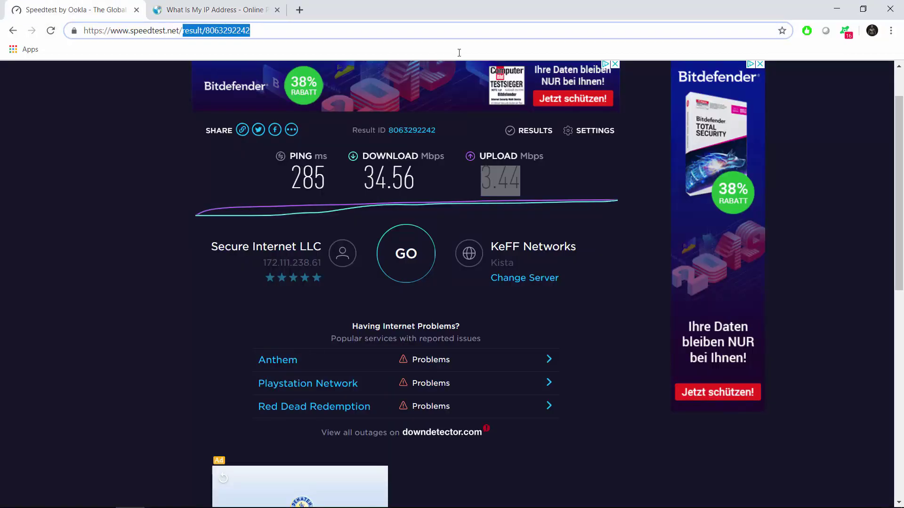
{"action": "key", "text": "BackSpace"}
{"action": "key", "text": "ctrl+a"}
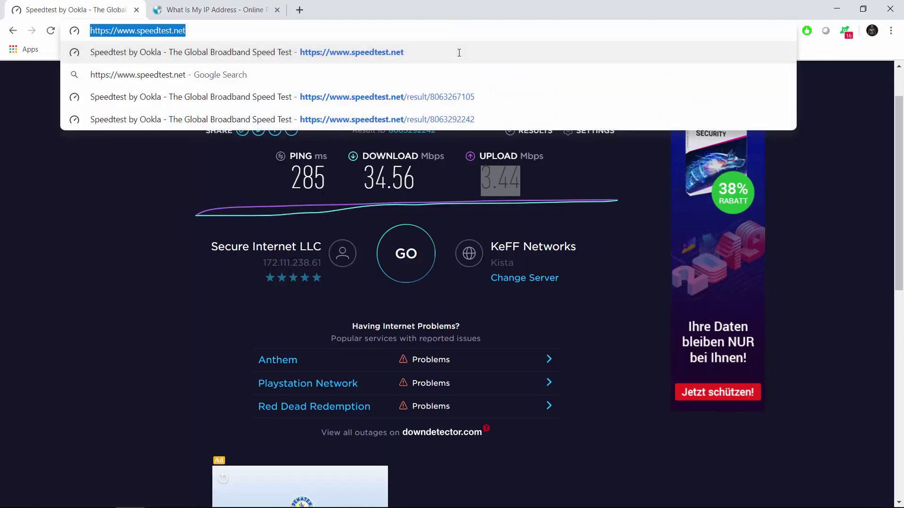
{"action": "key", "text": "ctrl+c"}
{"action": "key", "text": "ctrl+shift+n"}
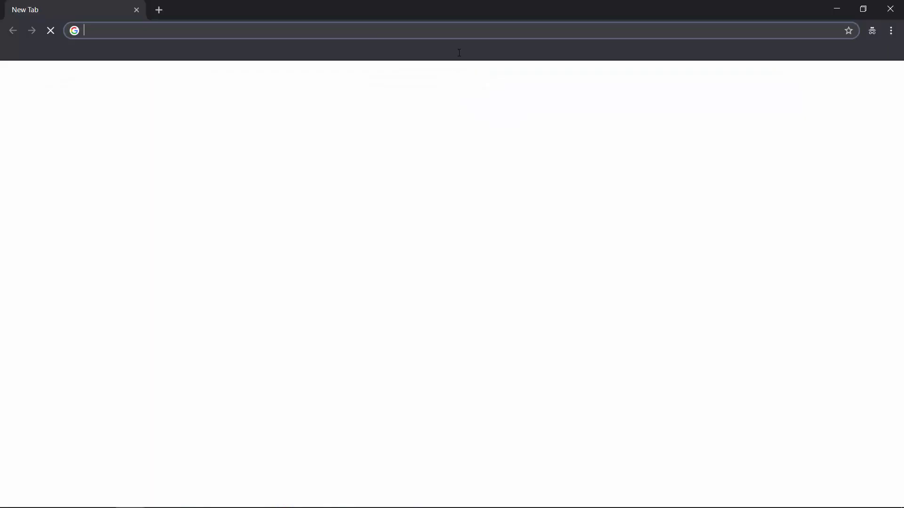
{"action": "key", "text": "ctrl+v"}
{"action": "key", "text": "Return"}
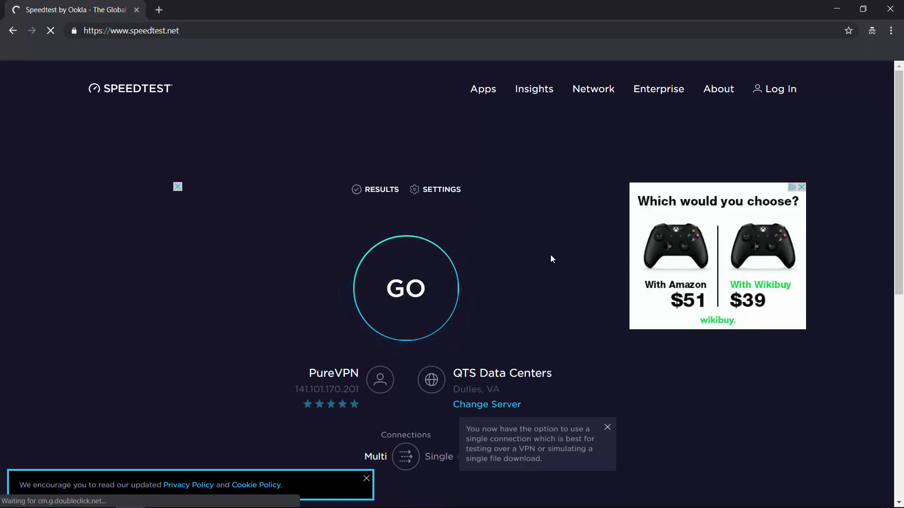
{"action": "left_click", "coordinate": [451, 278]}
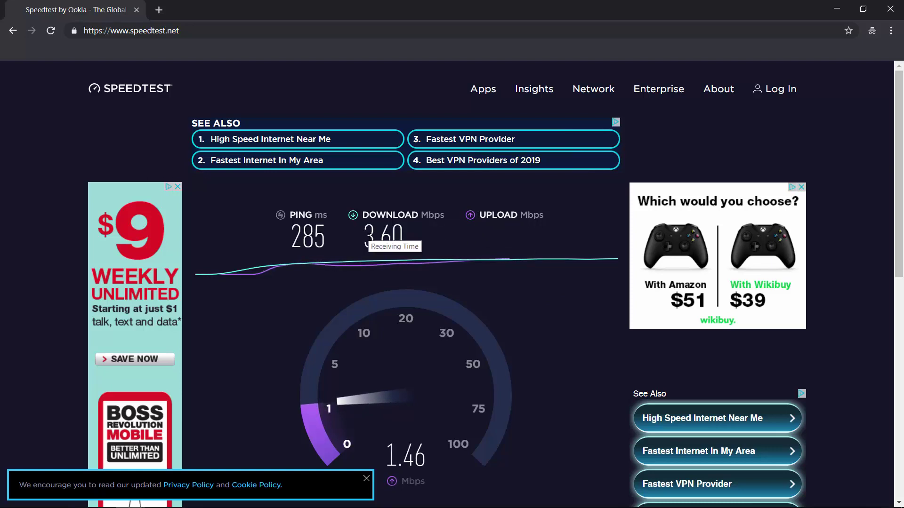
Highlight the download result, switch to Notepad++ and add a US Washington entry with "Download: 3.60" and an "Upload:" label
{"action": "left_click_drag", "start_coordinate": [362, 240], "coordinate": [404, 240]}
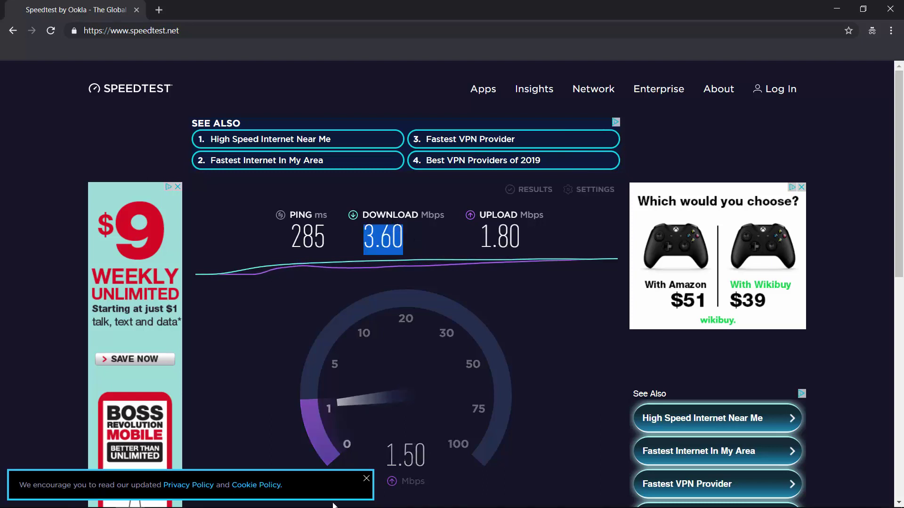
{"action": "mouse_move", "coordinate": [333, 505]}
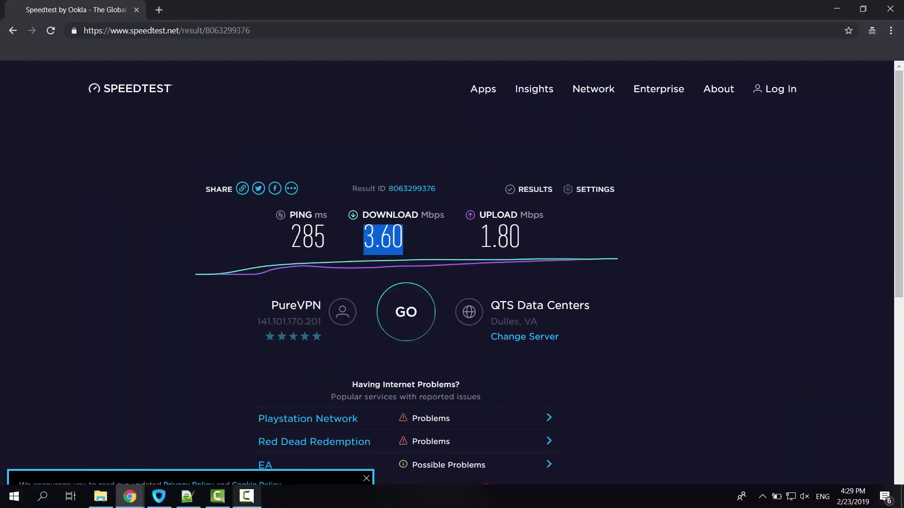
{"action": "left_click", "coordinate": [187, 496]}
{"action": "type", "text": "US Washin"}
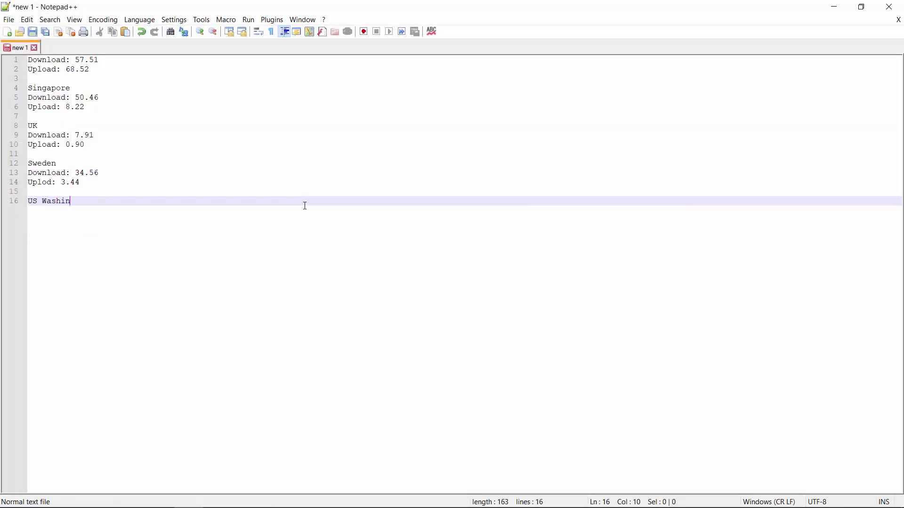
{"action": "type", "text": "gton"}
{"action": "key", "text": "Return"}
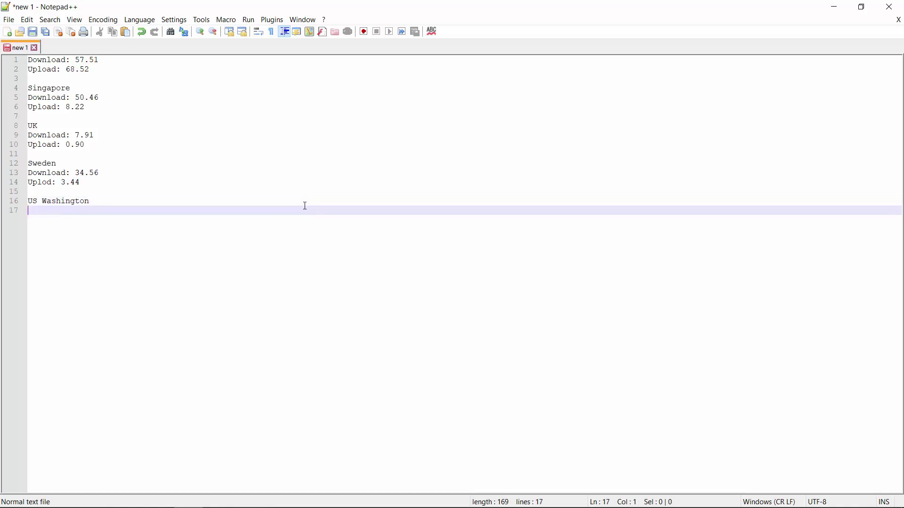
{"action": "type", "text": "Down"}
{"action": "key", "text": "Return"}
{"action": "type", "text": ": 3.60"}
{"action": "key", "text": "Return"}
{"action": "type", "text": "Upload:"}
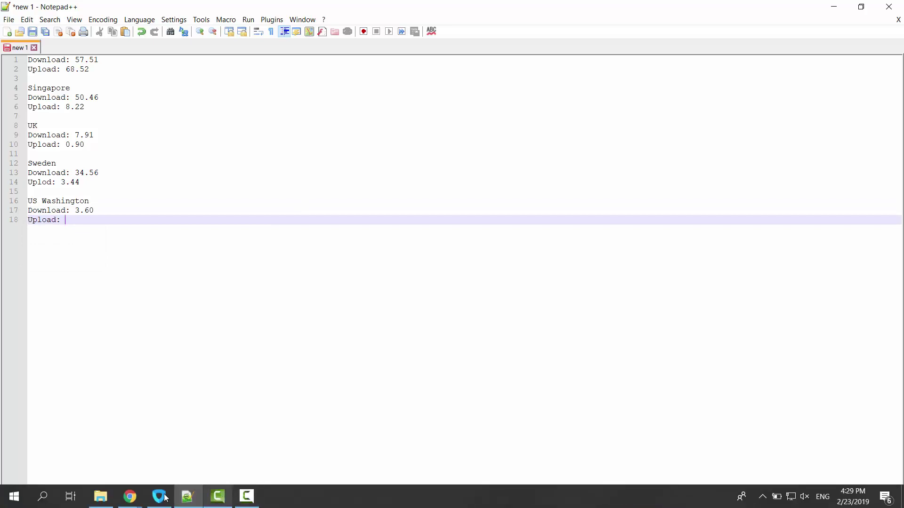
Copy the upload speed from the incognito Speedtest result into the US Washington entry as "Upload: 1.80" in Notepad++, followed by a blank line
{"action": "left_click", "coordinate": [129, 497]}
{"action": "left_click", "coordinate": [189, 439]}
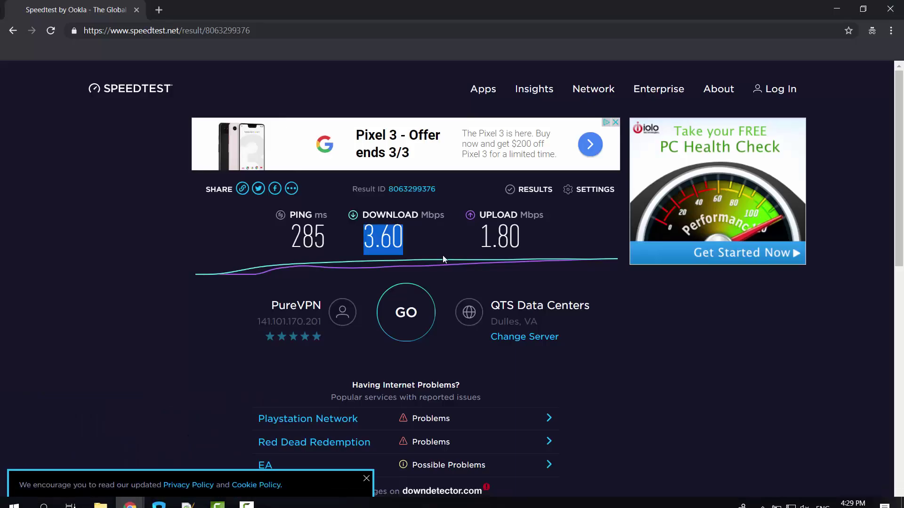
{"action": "left_click_drag", "start_coordinate": [477, 227], "coordinate": [516, 230]}
{"action": "key", "text": "ctrl+c"}
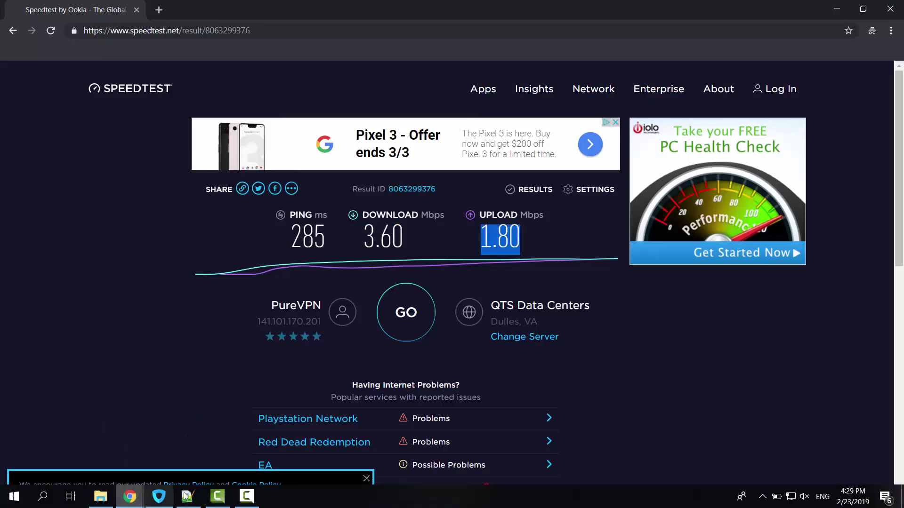
{"action": "left_click", "coordinate": [189, 496]}
{"action": "key", "text": "ctrl+v"}
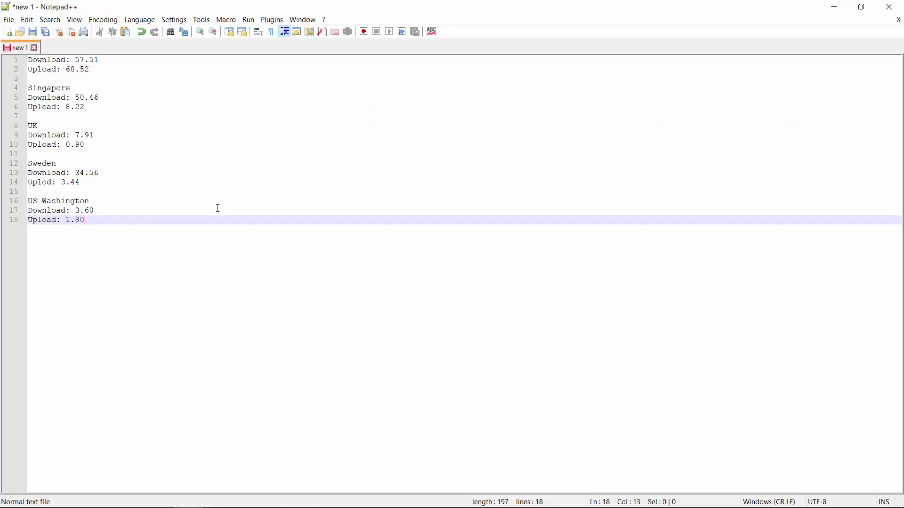
{"action": "key", "text": "Return"}
{"action": "key", "text": "Return"}
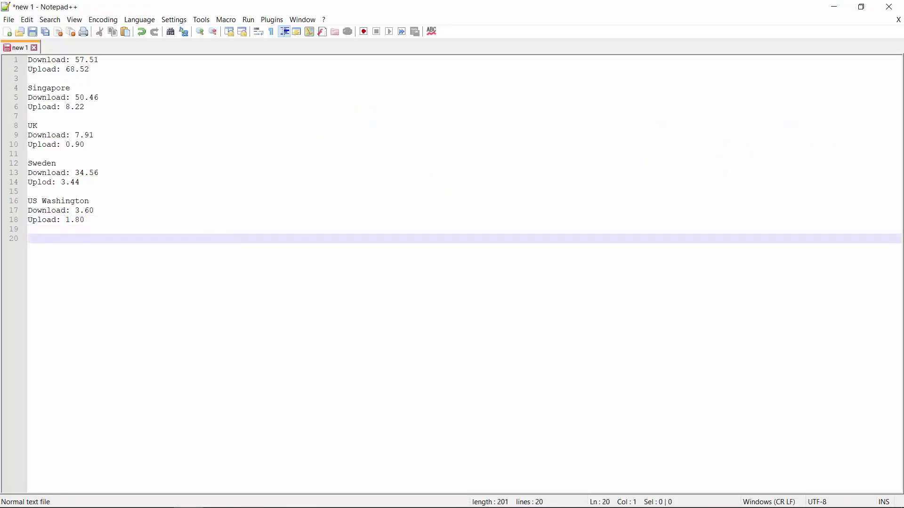
Switch to the Ivacy client, disconnect from Washington and choose San Francisco, United States, as the city
{"action": "left_click", "coordinate": [862, 6]}
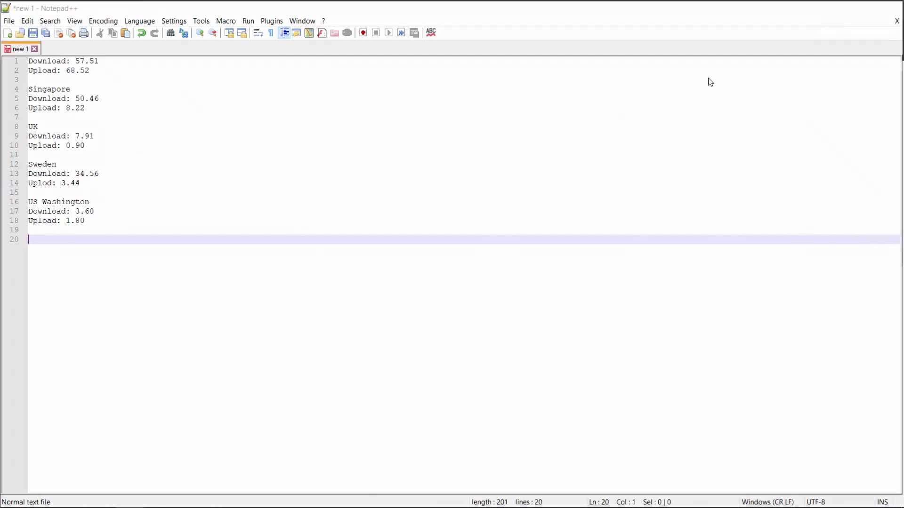
{"action": "left_click", "coordinate": [159, 498]}
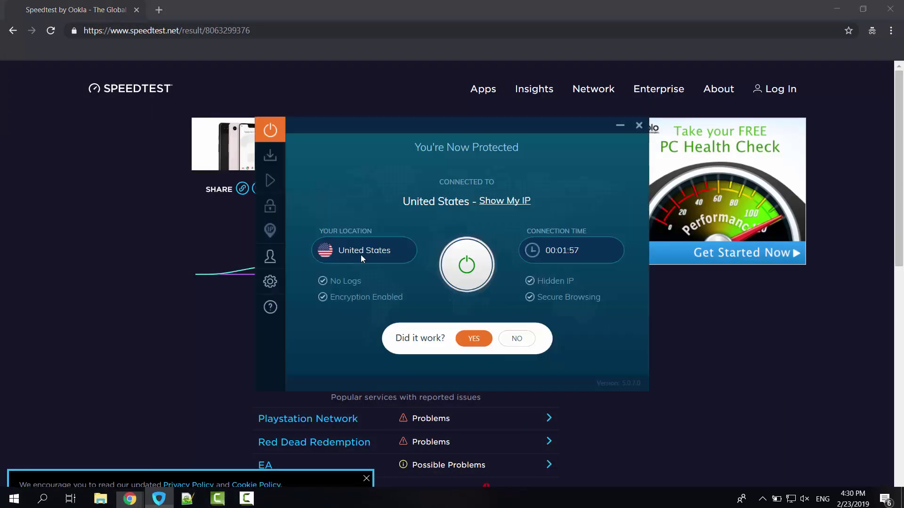
{"action": "left_click", "coordinate": [477, 262]}
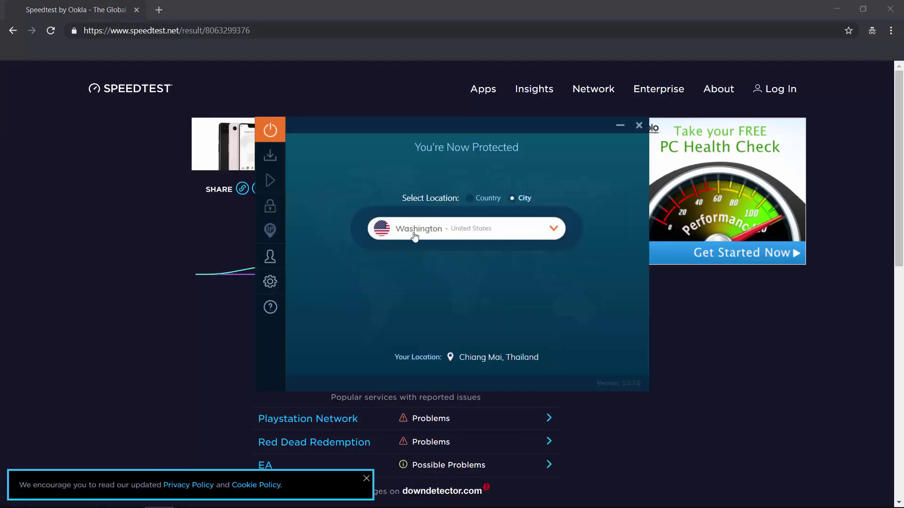
{"action": "left_click", "coordinate": [527, 227]}
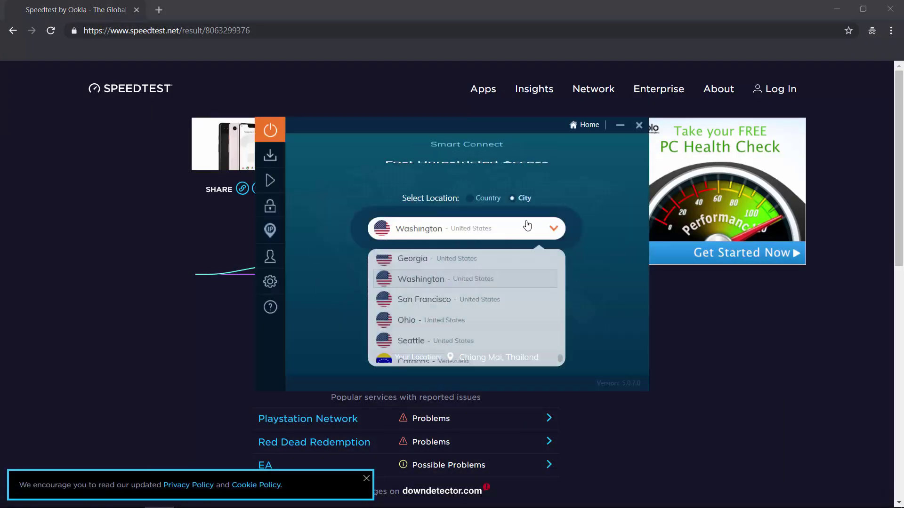
{"action": "left_click", "coordinate": [479, 292]}
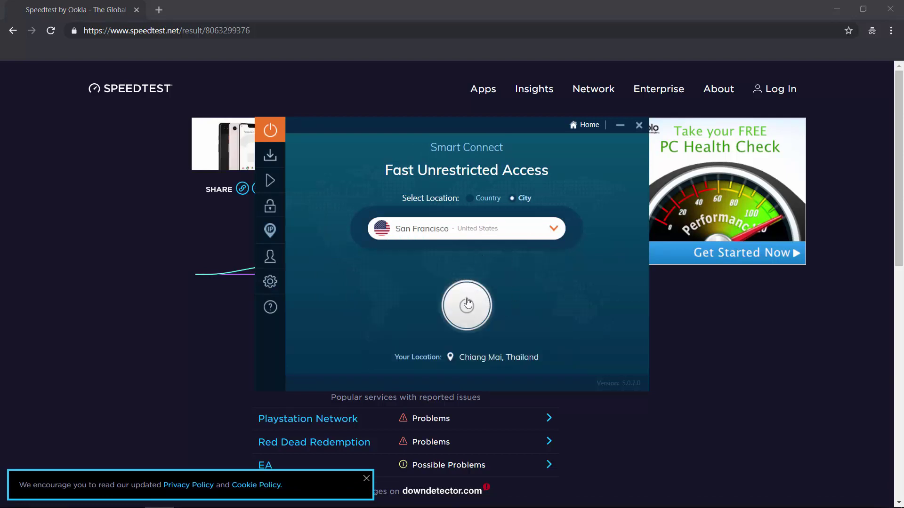
Connect the VPN to San Francisco, then disconnect and reconnect it
{"action": "left_click", "coordinate": [467, 304]}
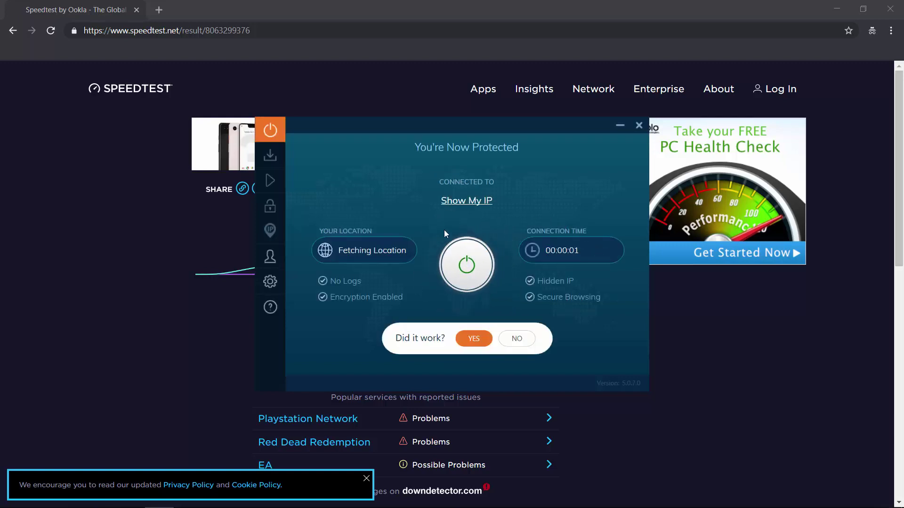
{"action": "left_click", "coordinate": [462, 243]}
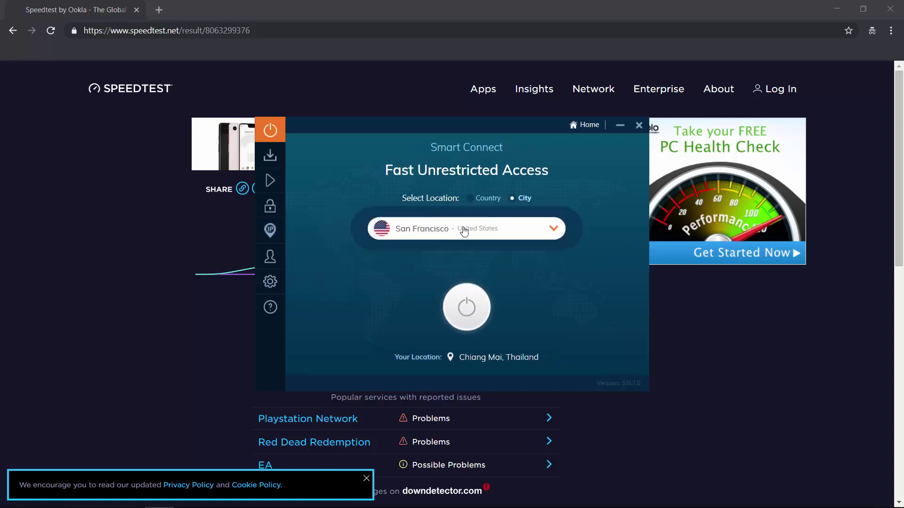
{"action": "left_click", "coordinate": [466, 307]}
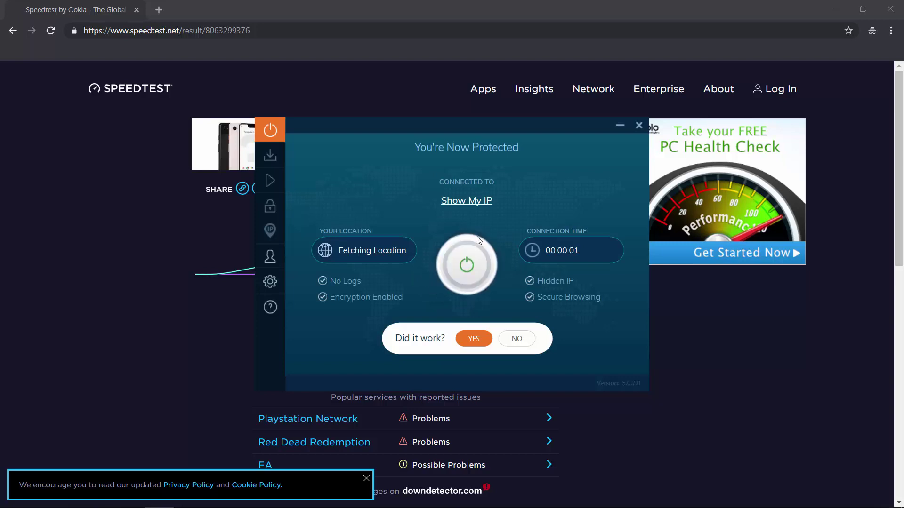
Switch to the incognito Chrome window and load the speedtest.net home page in place of the old result
{"action": "left_click", "coordinate": [110, 35]}
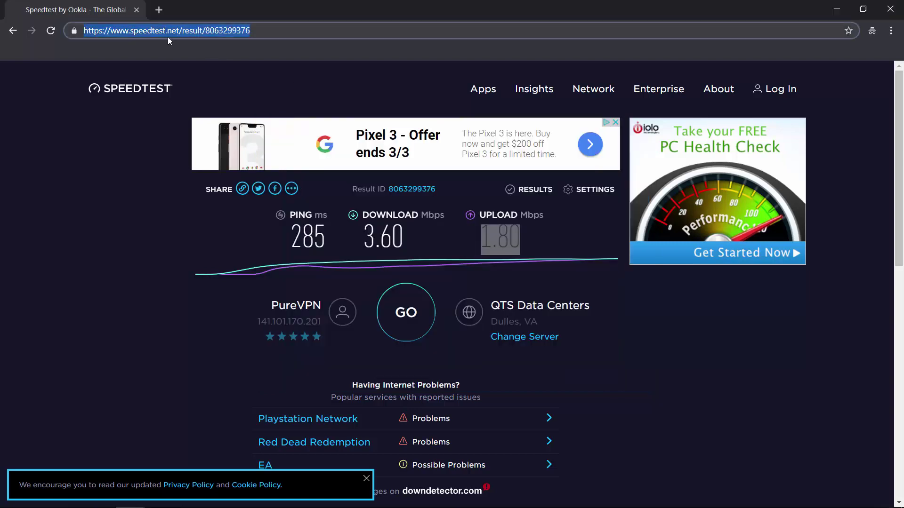
{"action": "left_click", "coordinate": [168, 37]}
{"action": "left_click_drag", "start_coordinate": [179, 31], "coordinate": [264, 31]}
{"action": "key", "text": "BackSpace"}
{"action": "key", "text": "Return"}
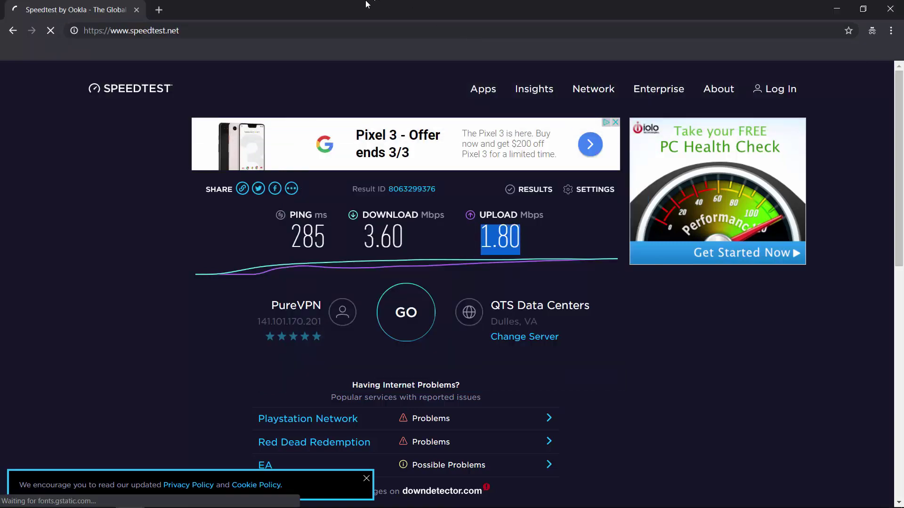
Search for "my ip address and location" in a new tab, open whatismyipaddress.com and check the reported city, region and country
{"action": "left_click", "coordinate": [159, 9]}
{"action": "type", "text": "my ip address and location"}
{"action": "key", "text": "Return"}
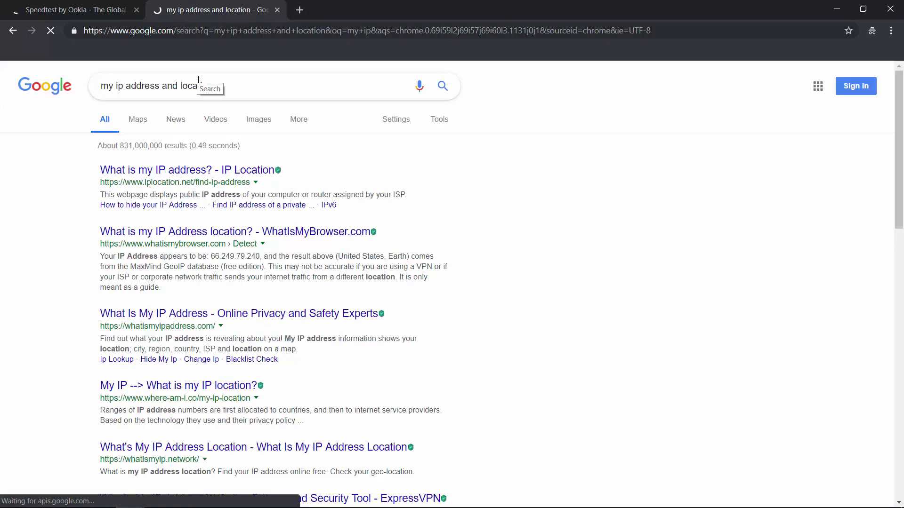
{"action": "left_click", "coordinate": [12, 36]}
{"action": "left_click", "coordinate": [185, 315]}
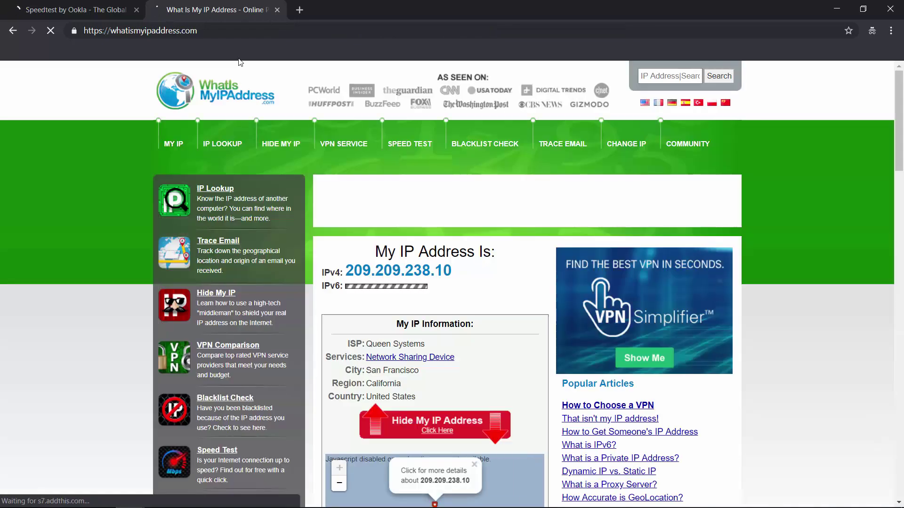
{"action": "left_click_drag", "start_coordinate": [419, 370], "coordinate": [379, 396]}
{"action": "left_click", "coordinate": [379, 396]}
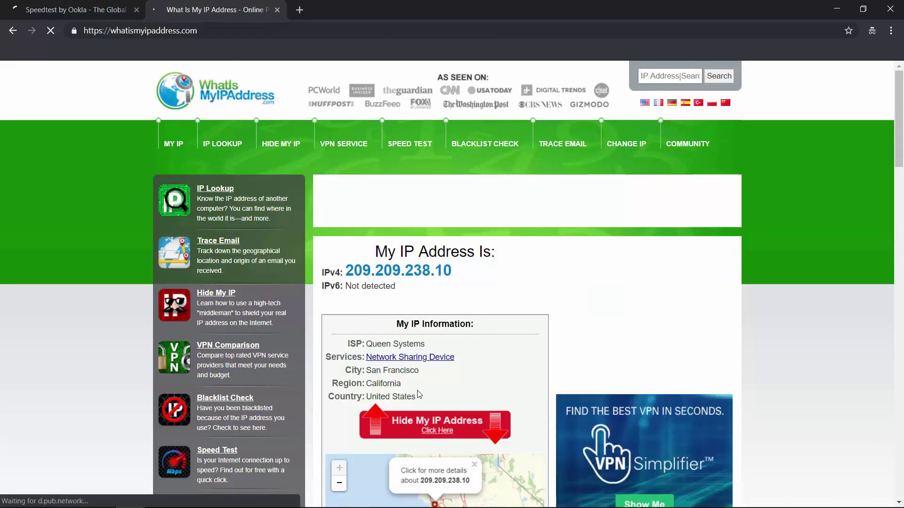
Return to the Speedtest page, run the test through San Francisco and highlight the download result
{"action": "left_click", "coordinate": [92, 12]}
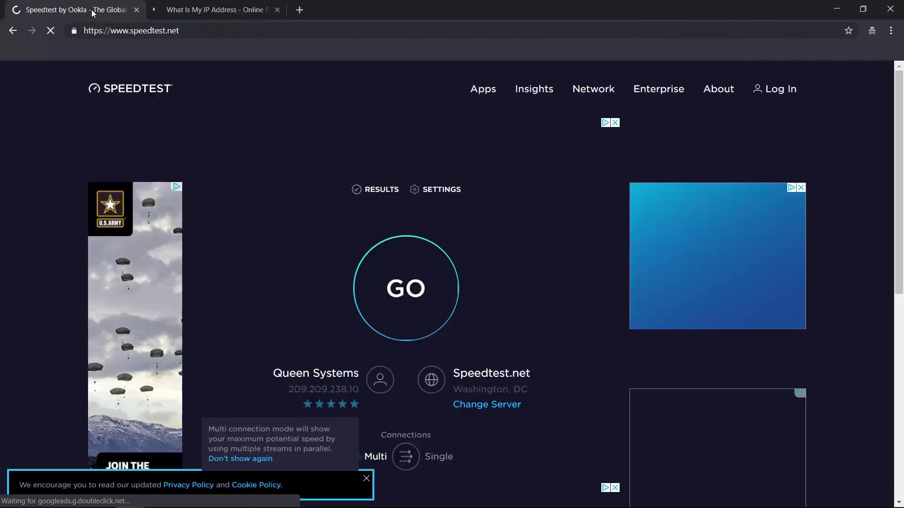
{"action": "left_click", "coordinate": [406, 288]}
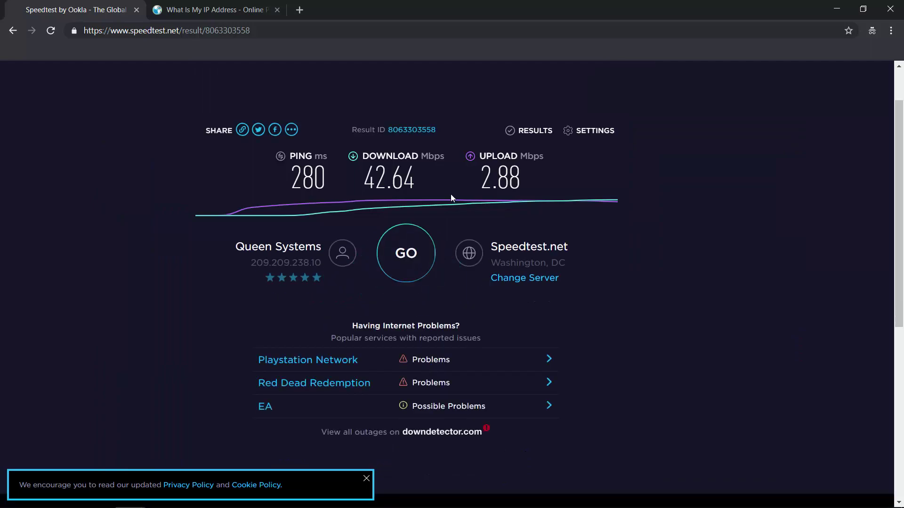
{"action": "double_click", "coordinate": [413, 181]}
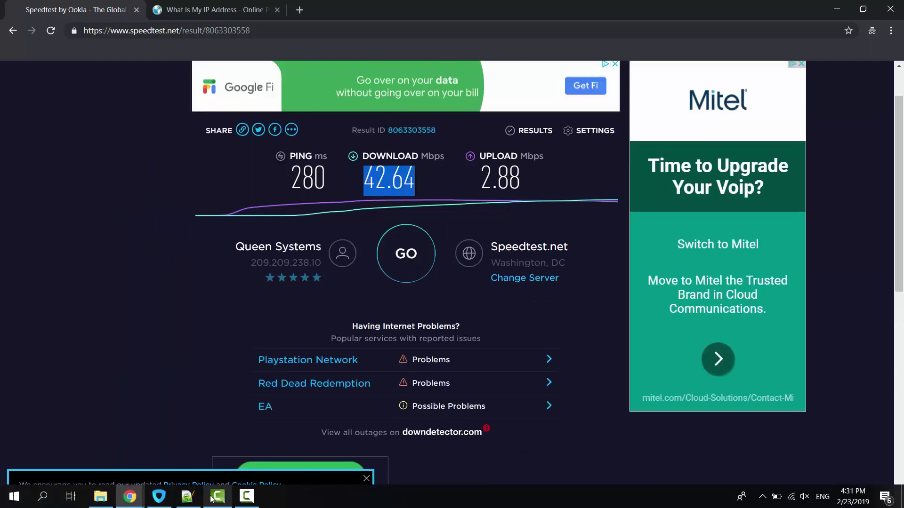
Switch to Notepad++ and add a US SF entry with "Download: 42.64" and an "Upload:" label
{"action": "left_click", "coordinate": [188, 498]}
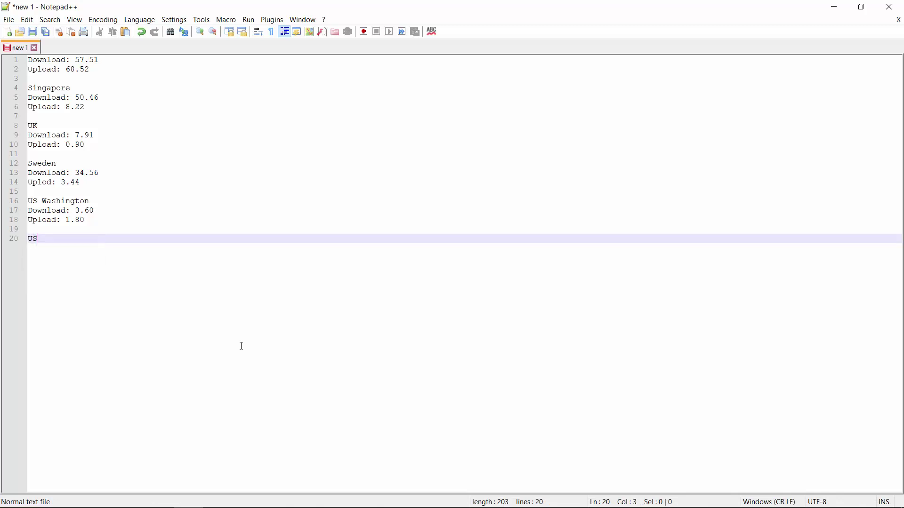
{"action": "type", "text": "SF"}
{"action": "key", "text": "Return"}
{"action": "type", "text": "D"}
{"action": "key", "text": "Return"}
{"action": "type", "text": ": 42.64"}
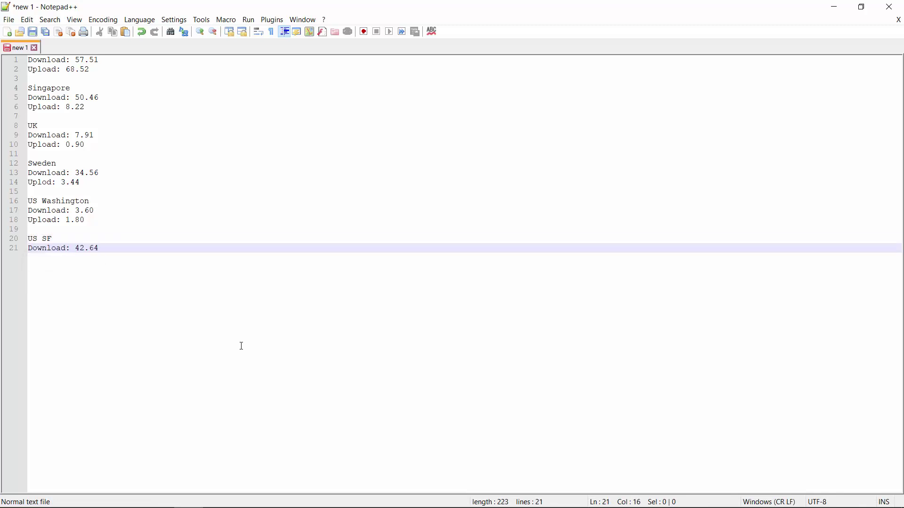
{"action": "key", "text": "Return"}
{"action": "type", "text": "Up"}
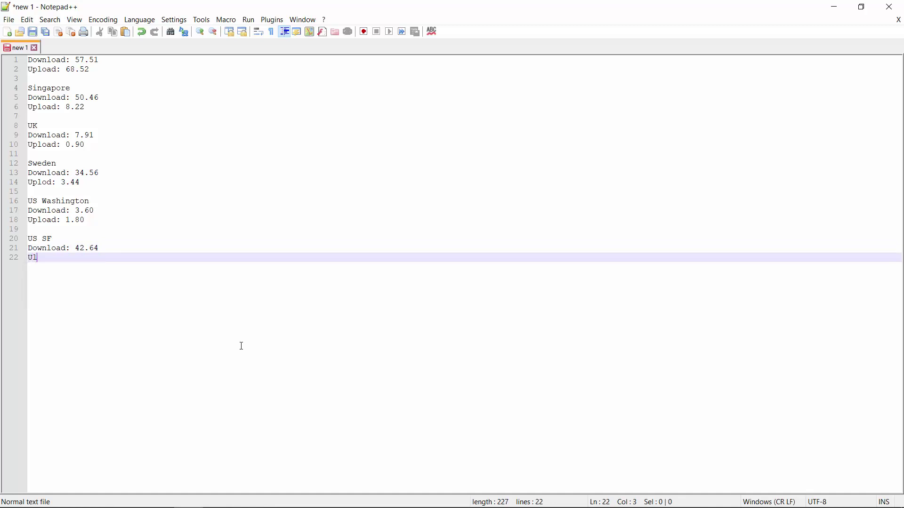
{"action": "type", "text": "load:"}
Copy the upload result 2.88 from the Speedtest page in Chrome into the US SF "Upload:" line in Notepad++
{"action": "mouse_move", "coordinate": [226, 504]}
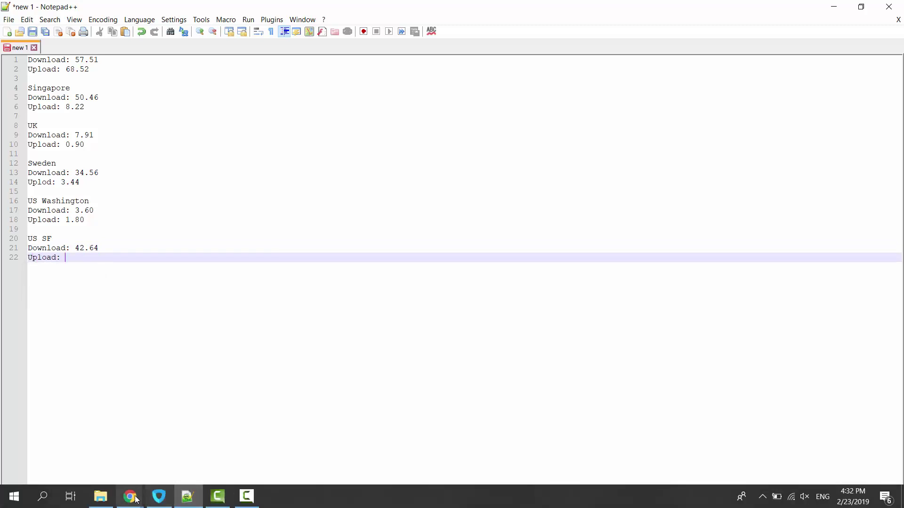
{"action": "mouse_move", "coordinate": [135, 499]}
{"action": "left_click", "coordinate": [188, 452]}
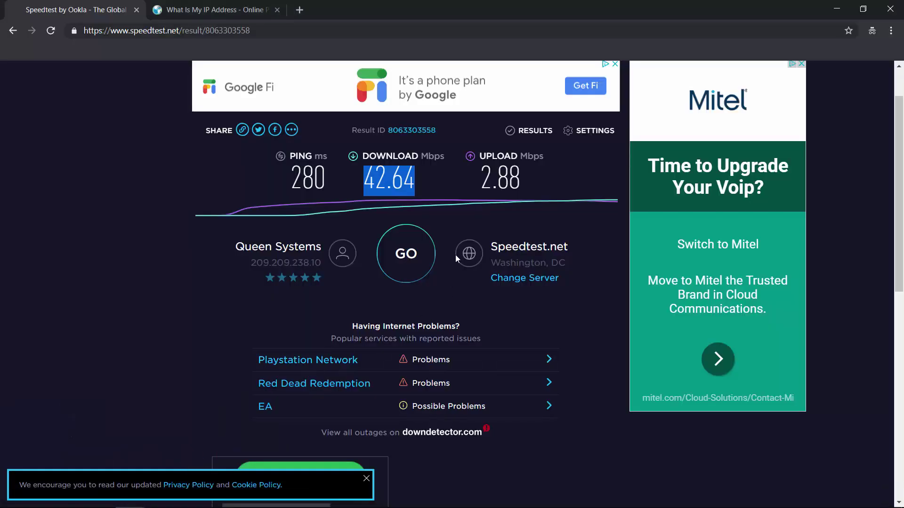
{"action": "left_click_drag", "start_coordinate": [480, 181], "coordinate": [524, 182]}
{"action": "key", "text": "ctrl+c"}
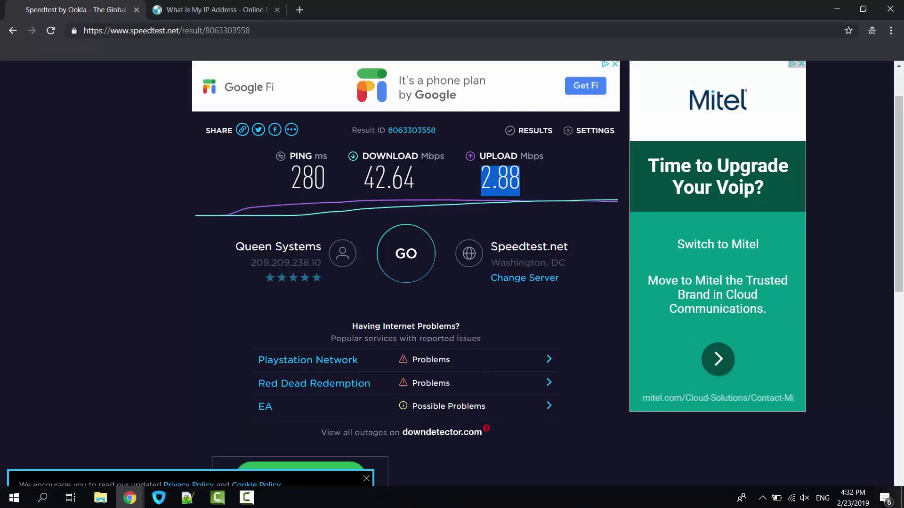
{"action": "left_click", "coordinate": [180, 503]}
{"action": "key", "text": "ctrl+v"}
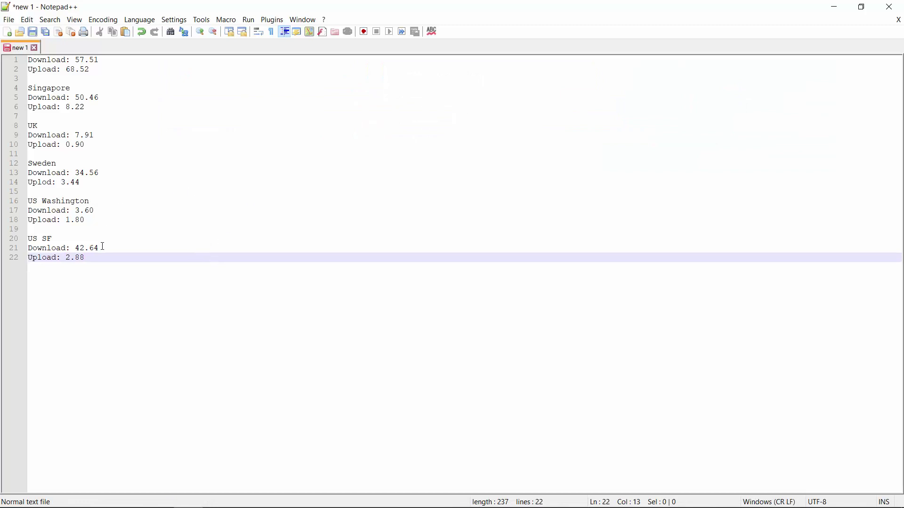
Compare the US SF download and upload speeds in the notes with the no-VPN and other locations' values, and minimize the notes window
{"action": "left_click_drag", "start_coordinate": [103, 247], "coordinate": [82, 248]}
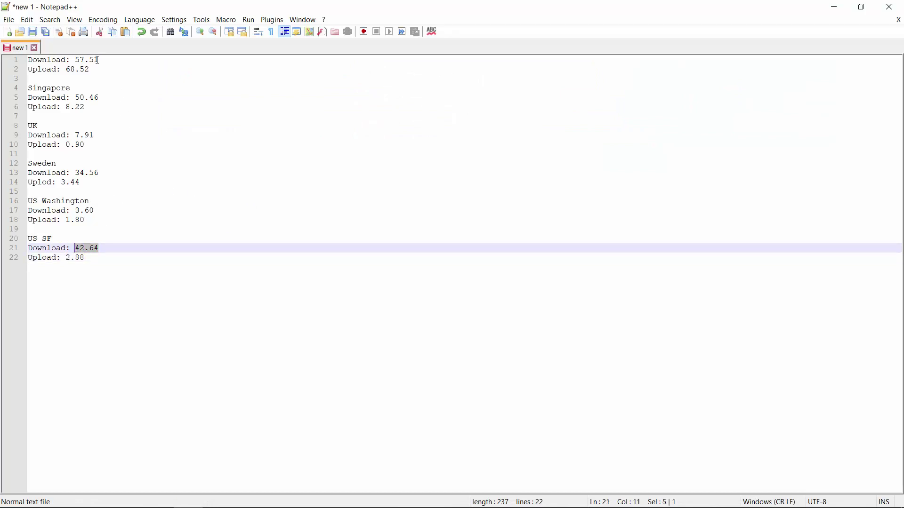
{"action": "mouse_move", "coordinate": [101, 60]}
{"action": "left_mouse_down"}
{"action": "mouse_move", "coordinate": [72, 60]}
{"action": "mouse_move", "coordinate": [68, 70]}
{"action": "mouse_move", "coordinate": [90, 70]}
{"action": "left_mouse_up"}
{"action": "left_click_drag", "start_coordinate": [66, 258], "coordinate": [86, 258]}
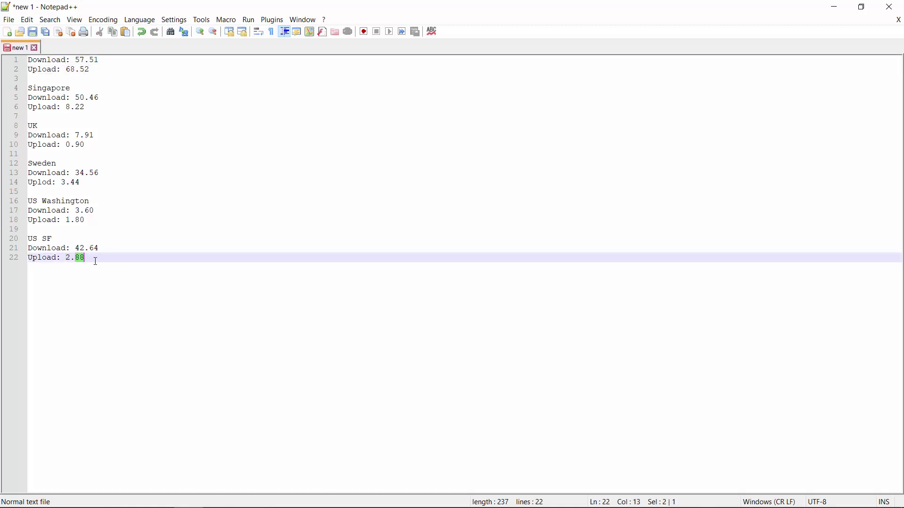
{"action": "left_click_drag", "start_coordinate": [69, 220], "coordinate": [78, 221]}
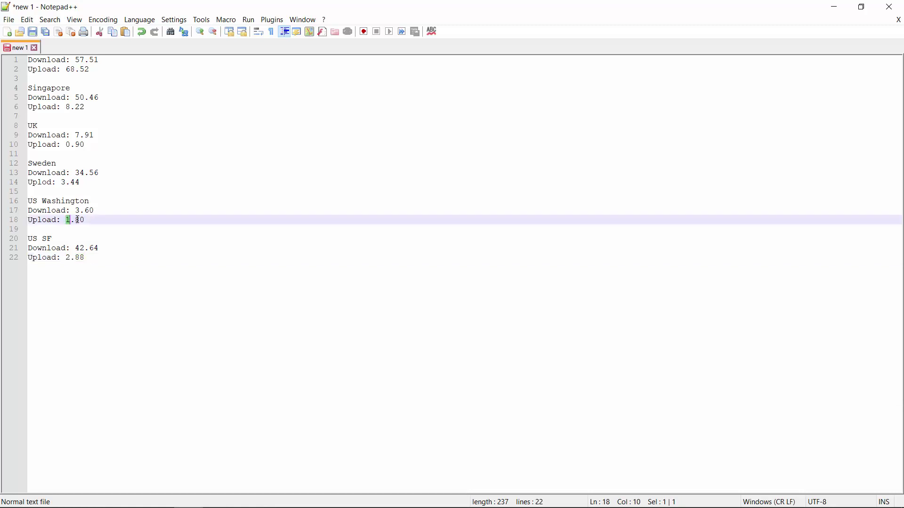
{"action": "left_click_drag", "start_coordinate": [63, 183], "coordinate": [87, 183]}
{"action": "left_click_drag", "start_coordinate": [67, 145], "coordinate": [91, 146]}
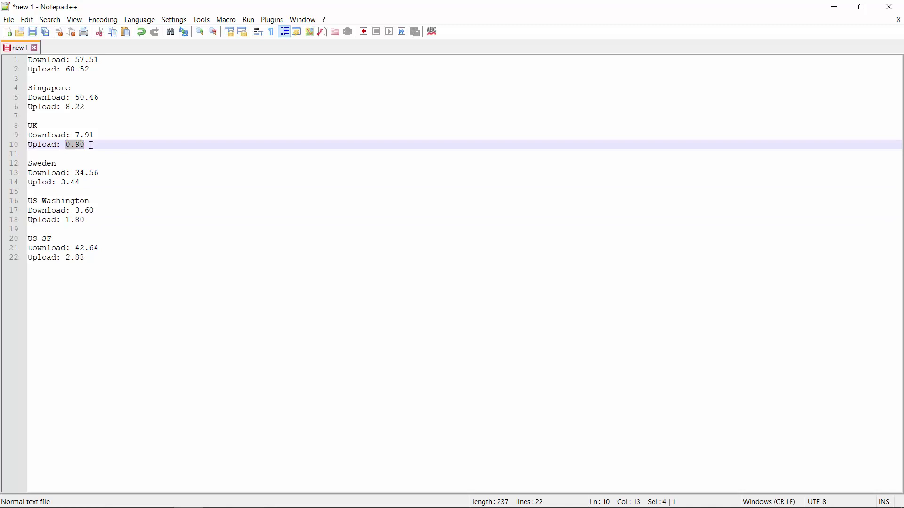
{"action": "mouse_move", "coordinate": [81, 258]}
{"action": "left_mouse_down"}
{"action": "mouse_move", "coordinate": [61, 256]}
{"action": "mouse_move", "coordinate": [79, 248]}
{"action": "left_mouse_up"}
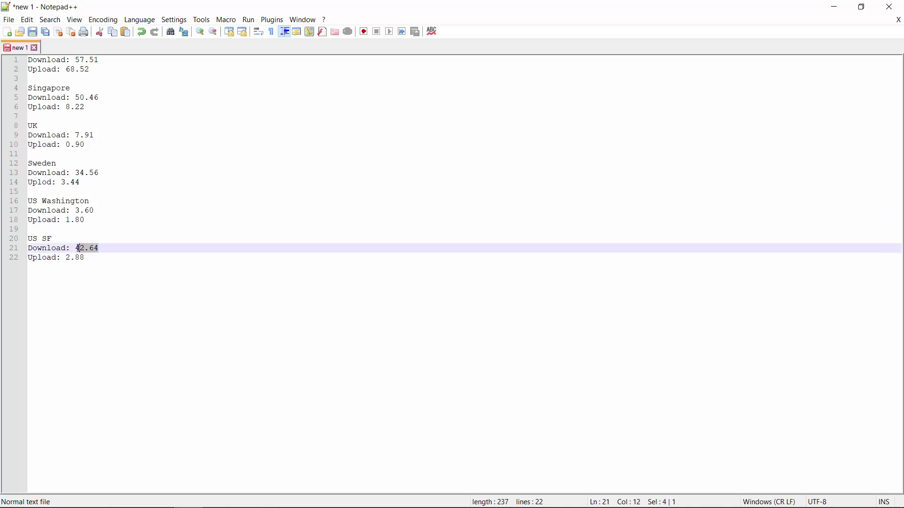
{"action": "left_click", "coordinate": [106, 97]}
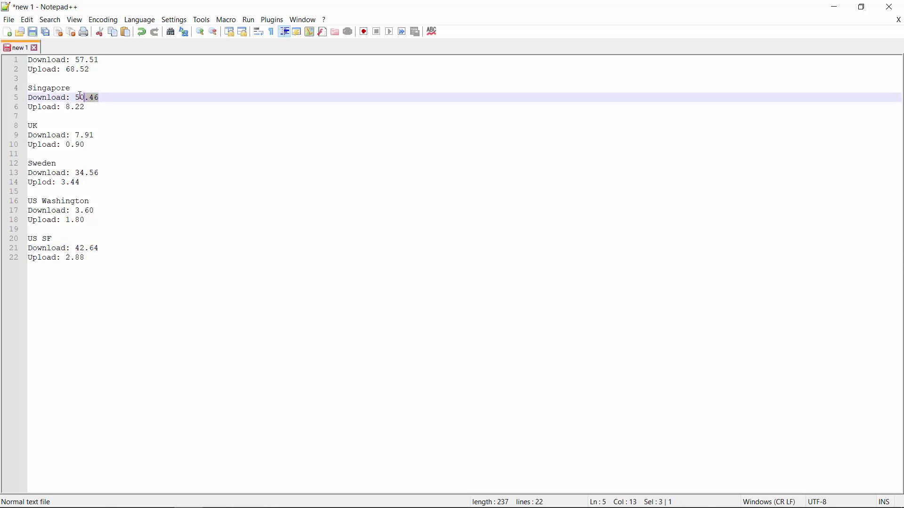
{"action": "left_click", "coordinate": [120, 224]}
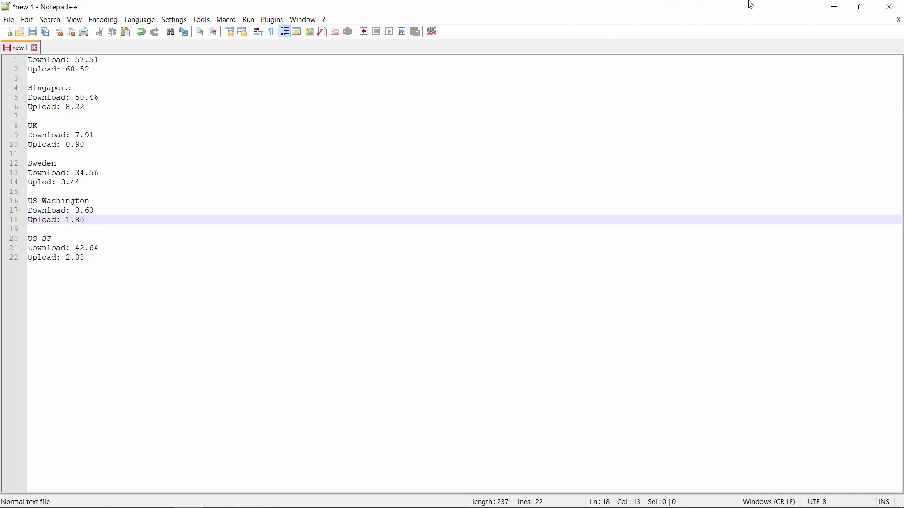
{"action": "left_click", "coordinate": [836, 7]}
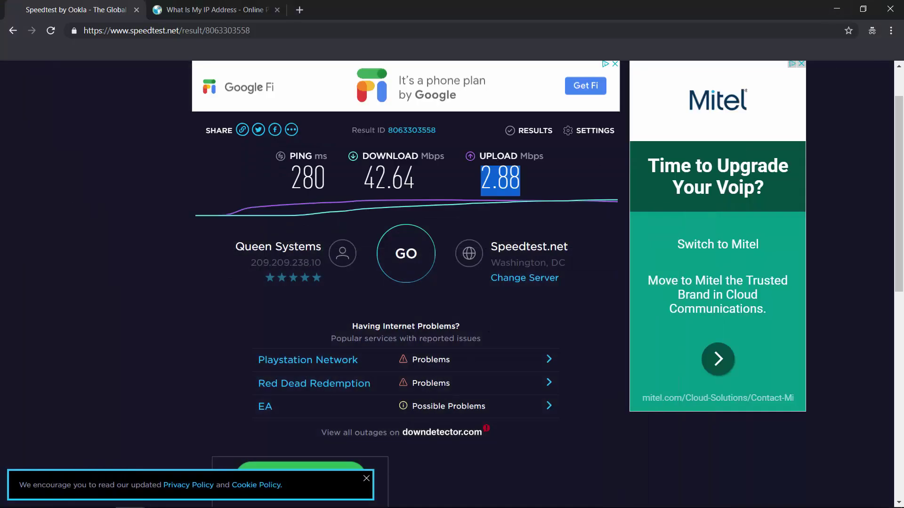
{"action": "left_click", "coordinate": [247, 496]}
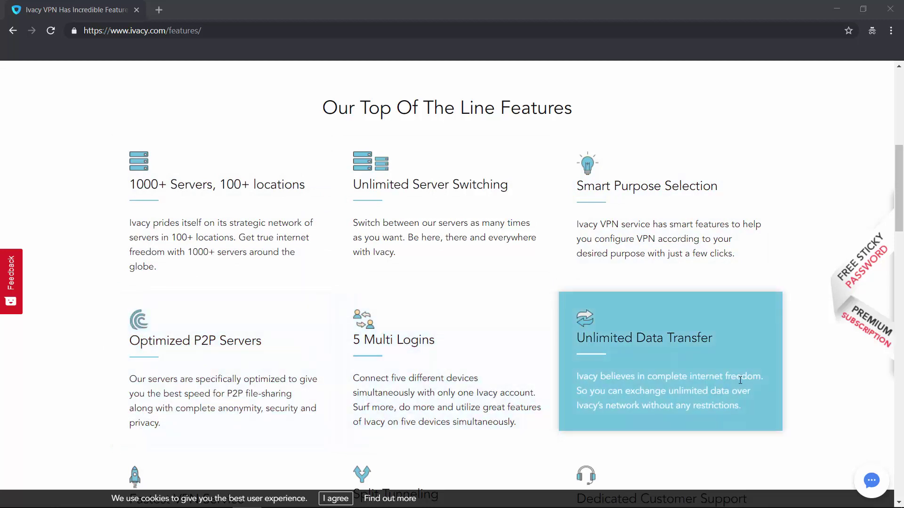
Review the top-of-the-line features and the security and privacy features on Ivacy's features page, down to the footer
{"action": "scroll", "coordinate": [833, 192], "scroll_direction": "down", "scroll_amount": 5}
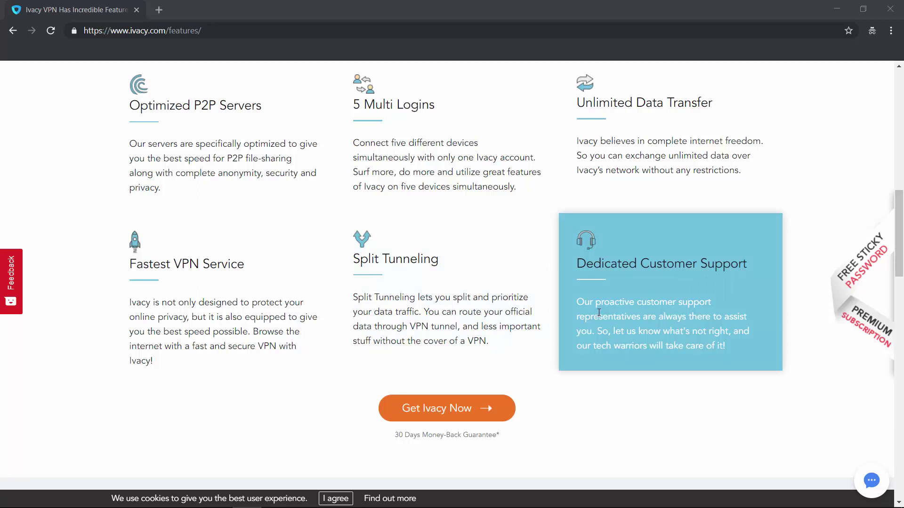
{"action": "scroll", "coordinate": [595, 315], "scroll_direction": "down", "scroll_amount": 3}
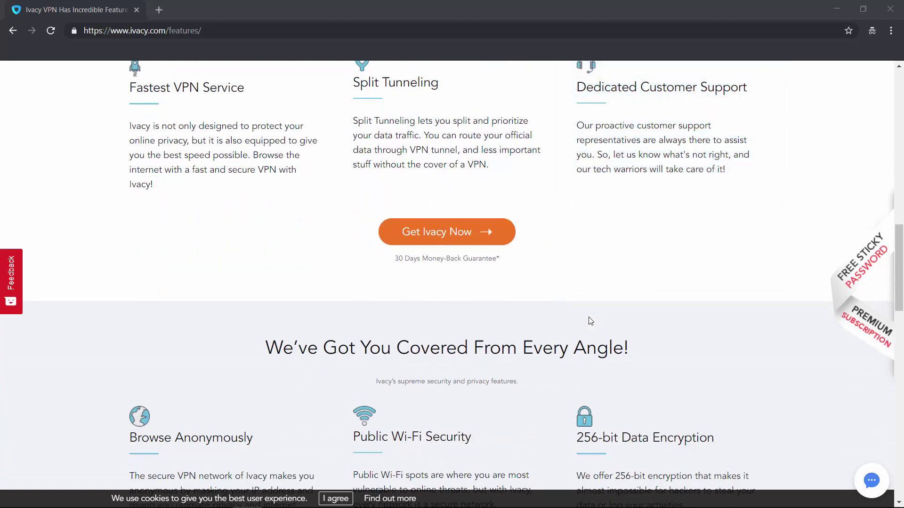
{"action": "scroll", "coordinate": [590, 321], "scroll_direction": "down", "scroll_amount": 3}
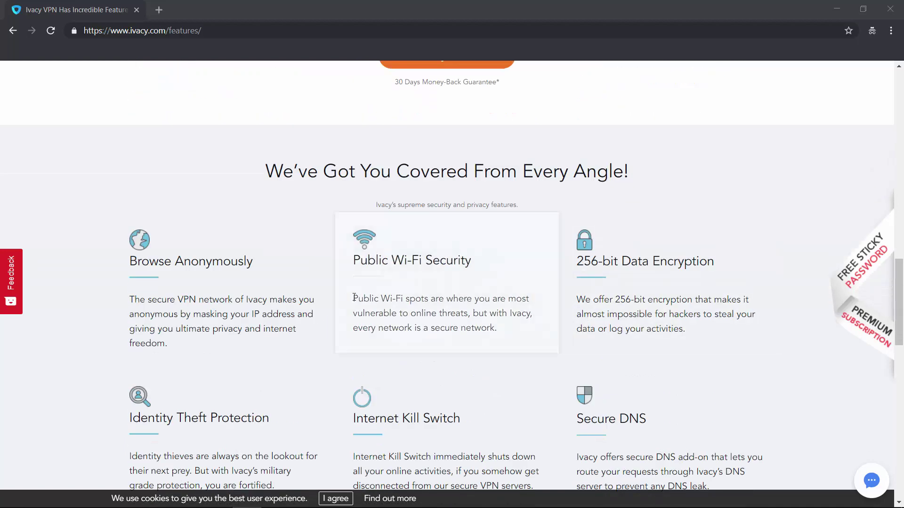
{"action": "scroll", "coordinate": [235, 316], "scroll_direction": "down", "scroll_amount": 2}
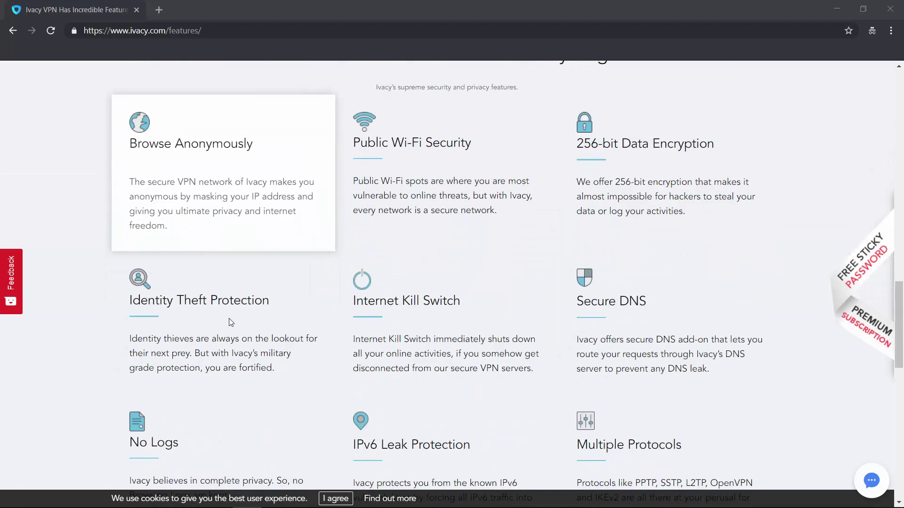
{"action": "scroll", "coordinate": [440, 352], "scroll_direction": "down", "scroll_amount": 1}
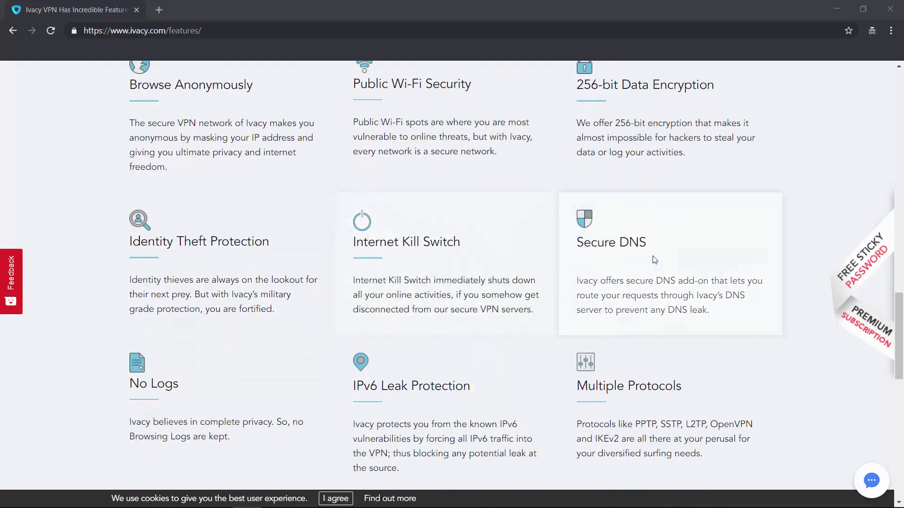
{"action": "scroll", "coordinate": [230, 373], "scroll_direction": "down", "scroll_amount": 2}
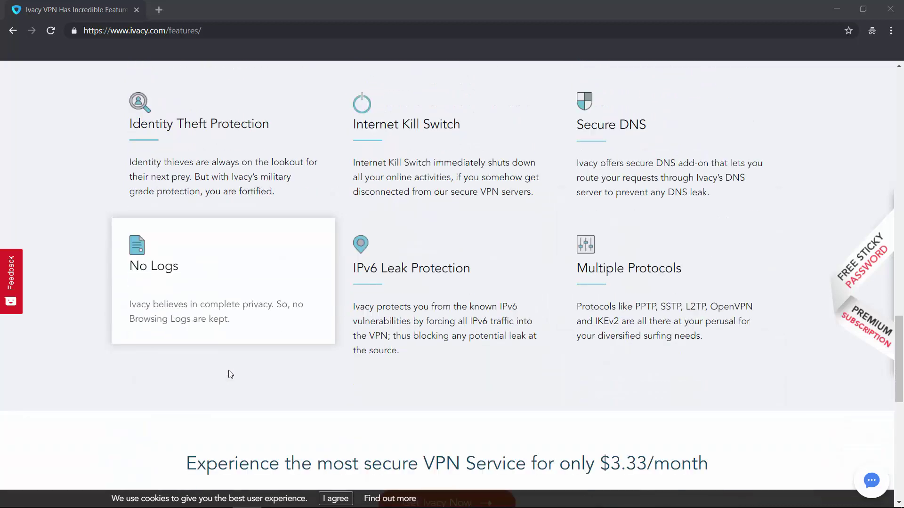
{"action": "scroll", "coordinate": [697, 394], "scroll_direction": "down", "scroll_amount": 1}
{"action": "scroll", "coordinate": [702, 295], "scroll_direction": "down", "scroll_amount": 6}
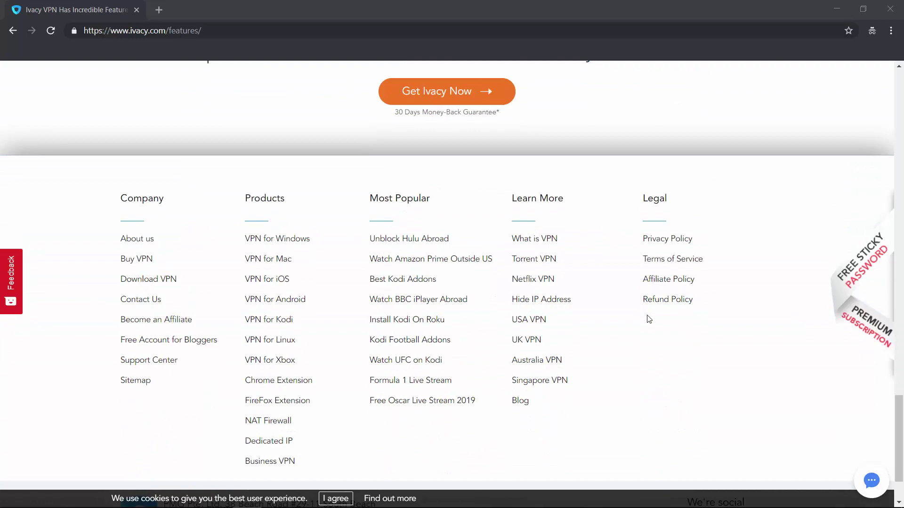
Decline the 5-year offer popup on the features page and open Ivacy's pricing page
{"action": "left_click_drag", "start_coordinate": [899, 424], "coordinate": [902, 134]}
{"action": "mouse_move", "coordinate": [414, 67]}
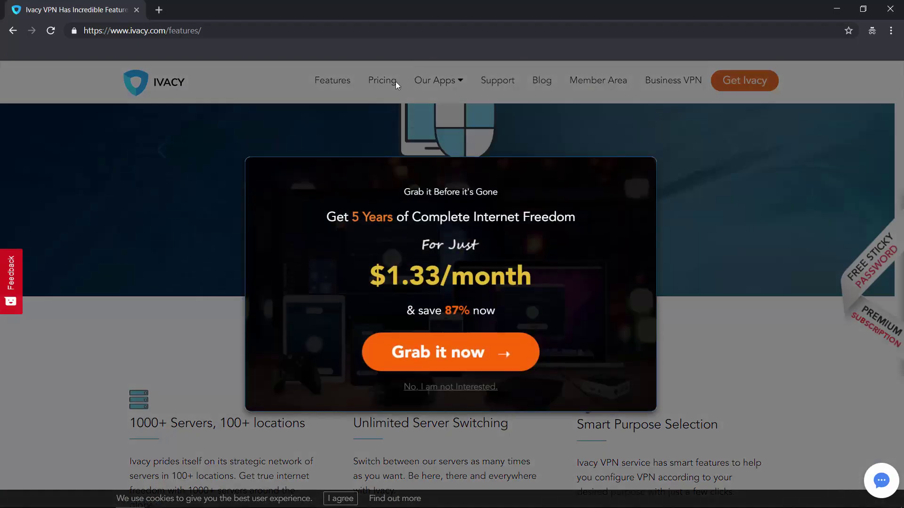
{"action": "left_click", "coordinate": [434, 384]}
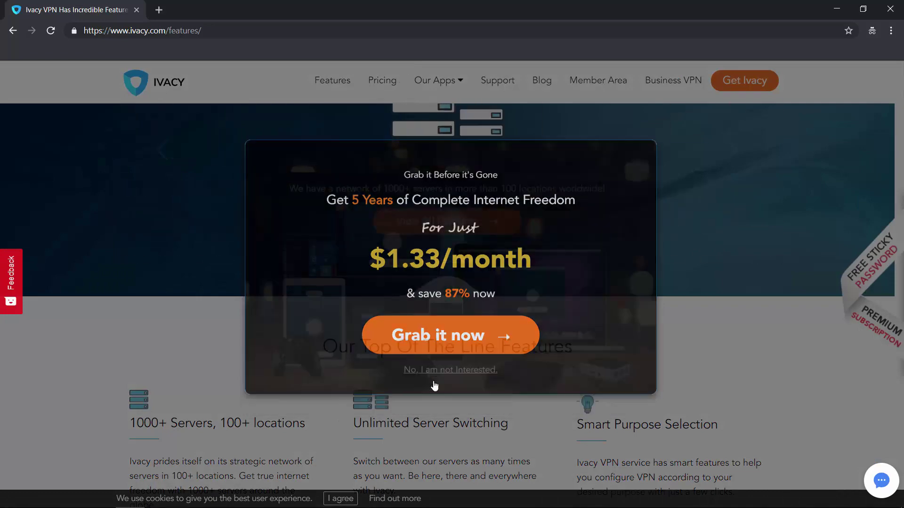
{"action": "left_click", "coordinate": [382, 80]}
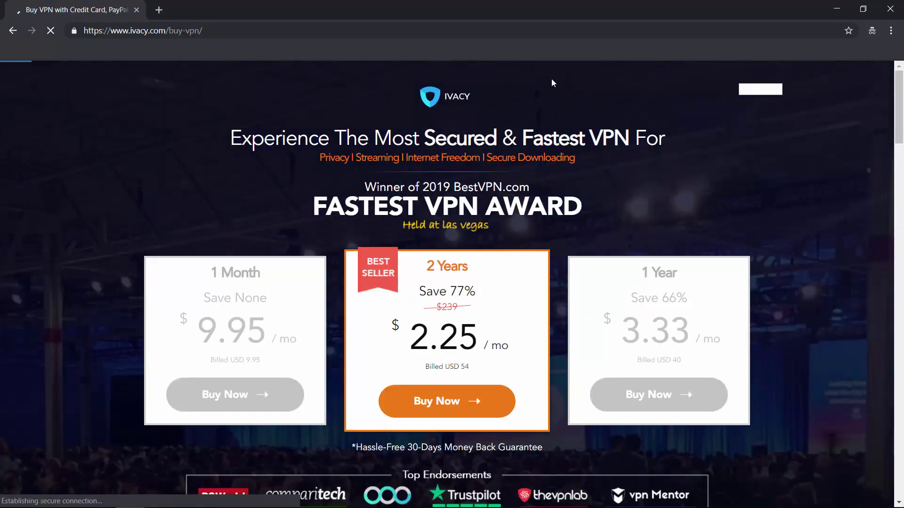
{"action": "scroll", "coordinate": [523, 261], "scroll_direction": "down", "scroll_amount": 1}
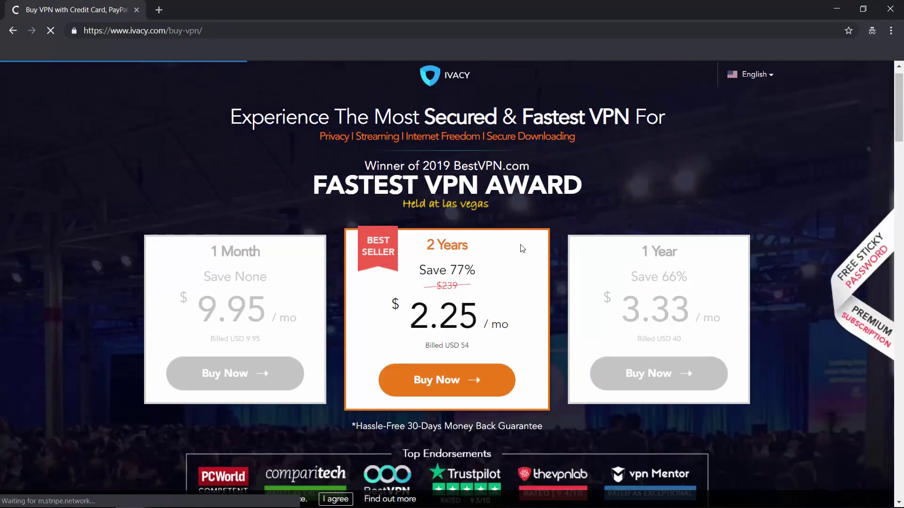
Select the 2 Years plan and open the PayPal payment form
{"action": "left_click", "coordinate": [484, 309]}
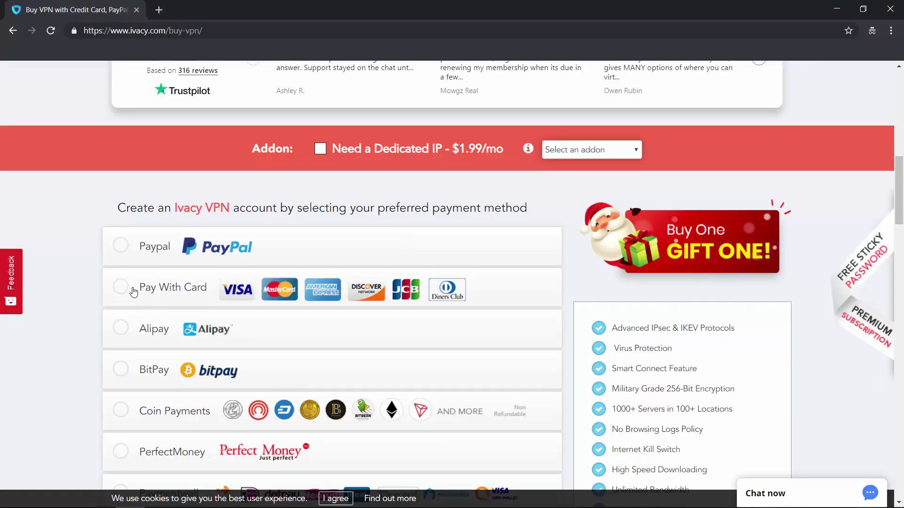
{"action": "scroll", "coordinate": [121, 295], "scroll_direction": "down", "scroll_amount": 1}
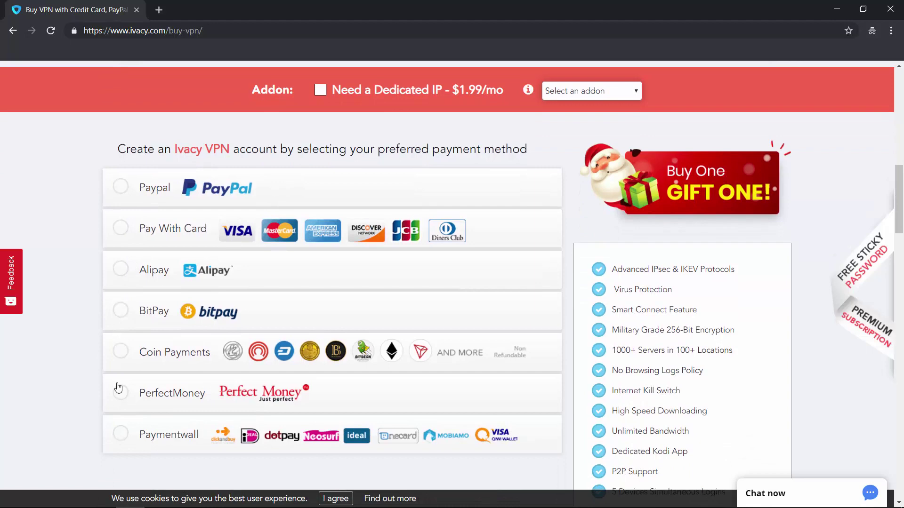
{"action": "left_click", "coordinate": [121, 187]}
{"action": "scroll", "coordinate": [133, 343], "scroll_direction": "down", "scroll_amount": 3}
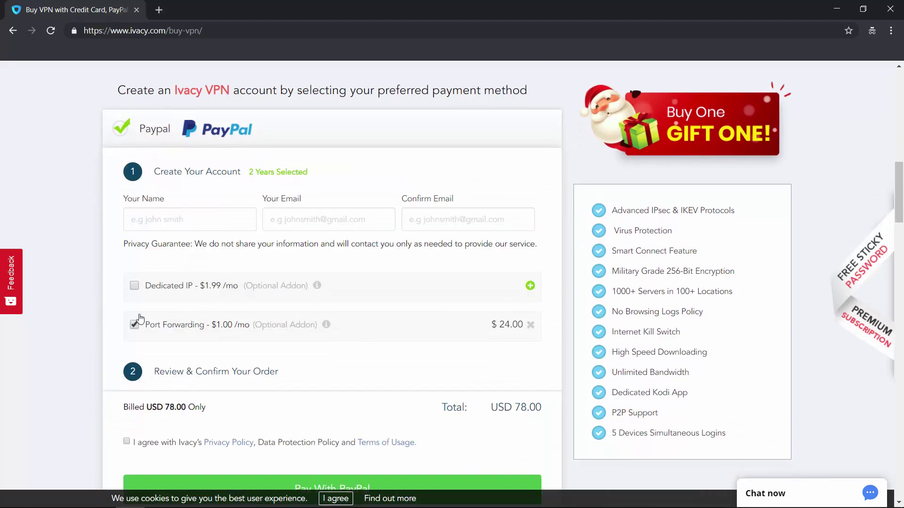
Look through the Pay With Card, Alipay and BitPay payment forms, and collapse the live chat at the start of the pricing page
{"action": "scroll", "coordinate": [129, 428], "scroll_direction": "down", "scroll_amount": 1}
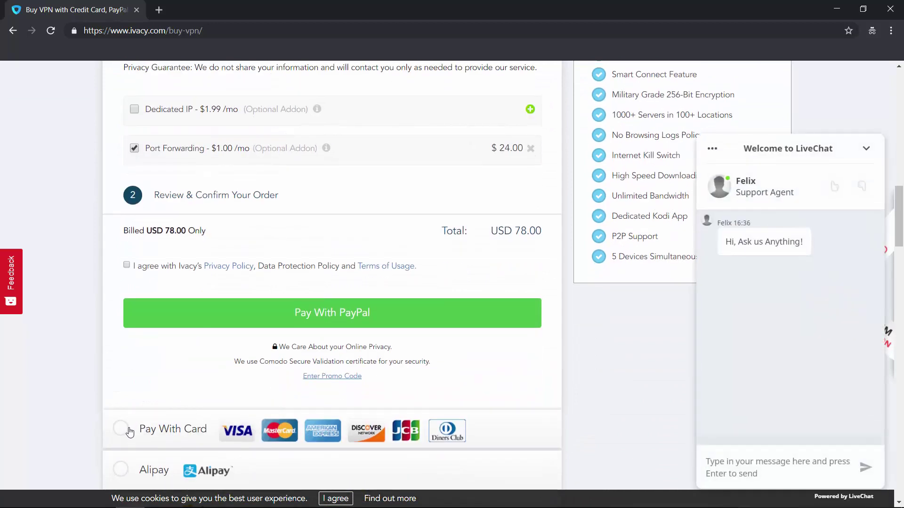
{"action": "left_click", "coordinate": [121, 428]}
{"action": "scroll", "coordinate": [132, 382], "scroll_direction": "down", "scroll_amount": 4}
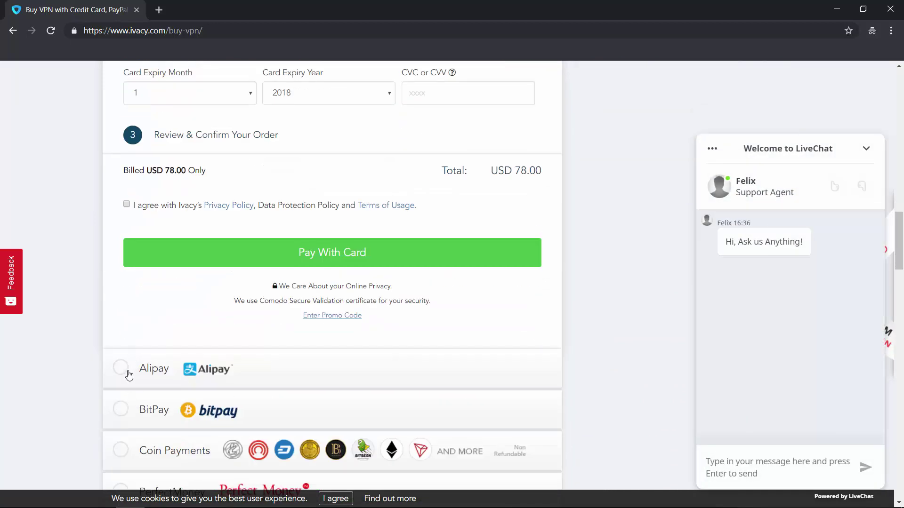
{"action": "left_click", "coordinate": [121, 369]}
{"action": "left_click", "coordinate": [121, 270]}
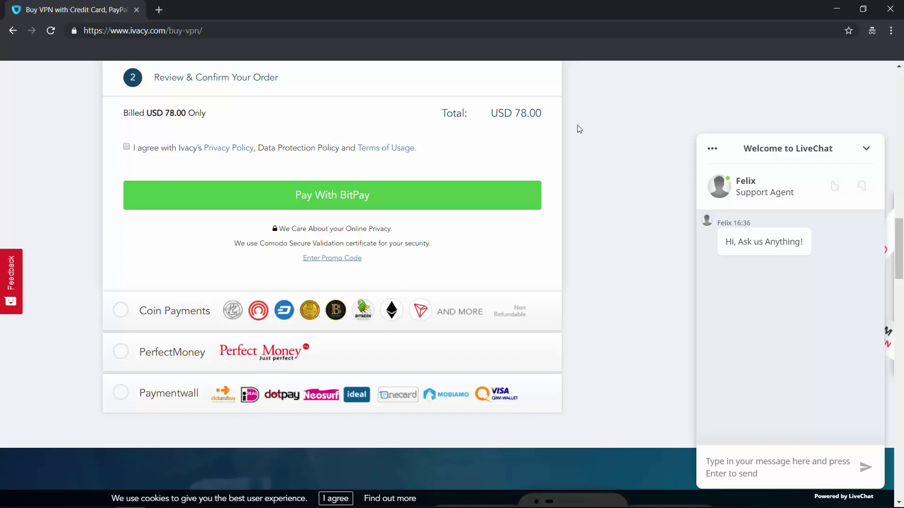
{"action": "scroll", "coordinate": [579, 137], "scroll_direction": "up", "scroll_amount": 20}
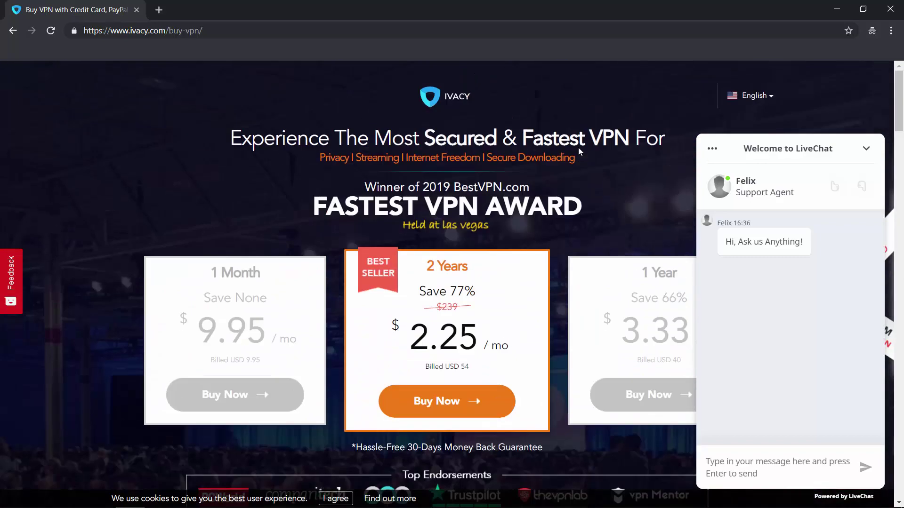
{"action": "left_click", "coordinate": [863, 148]}
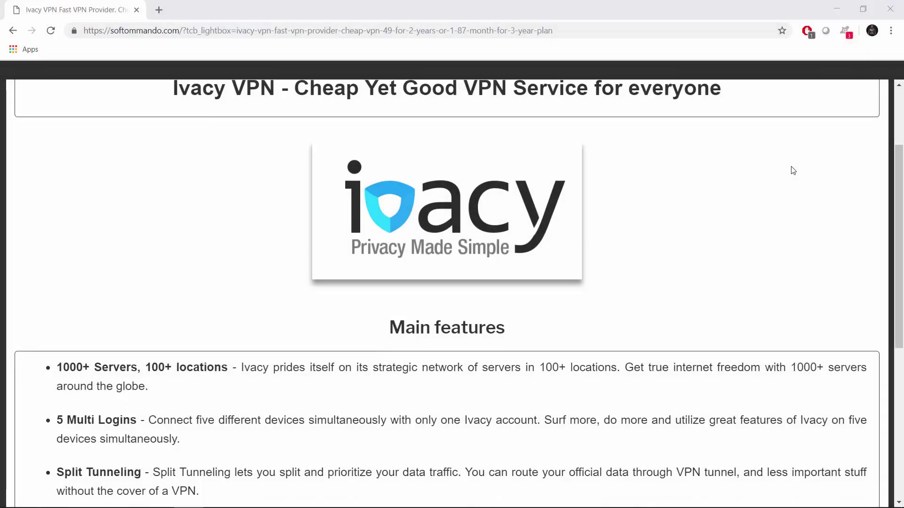
Read through the main features, additional features and discount offers on the softommando.com Ivacy VPN page
{"action": "scroll", "coordinate": [738, 203], "scroll_direction": "down", "scroll_amount": 5}
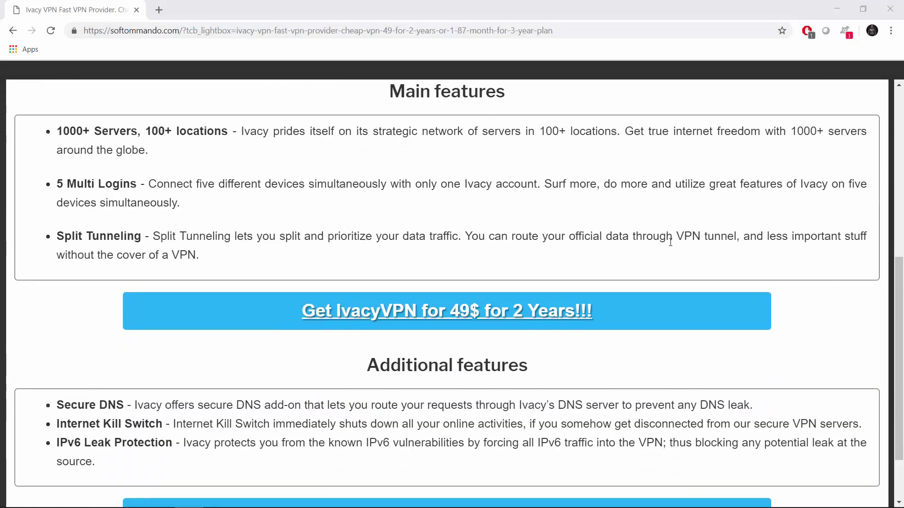
{"action": "scroll", "coordinate": [670, 241], "scroll_direction": "down", "scroll_amount": 1}
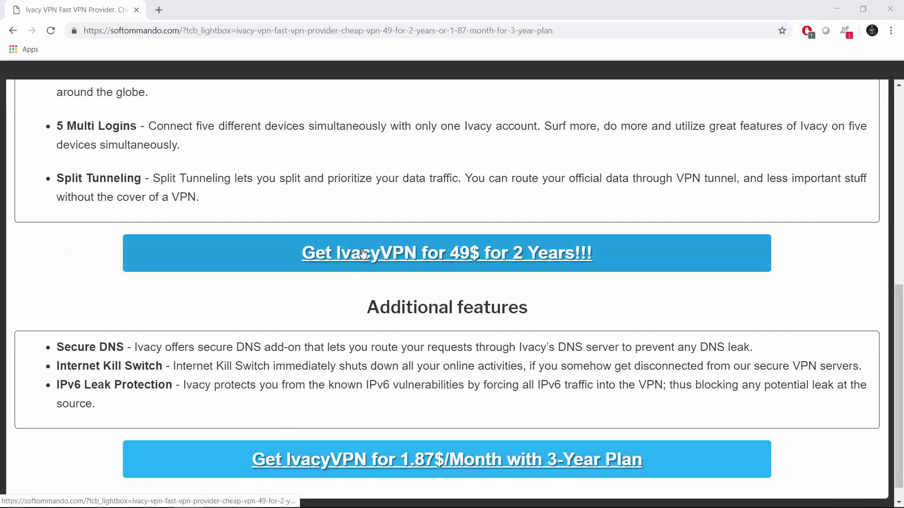
{"action": "scroll", "coordinate": [520, 229], "scroll_direction": "up", "scroll_amount": 7}
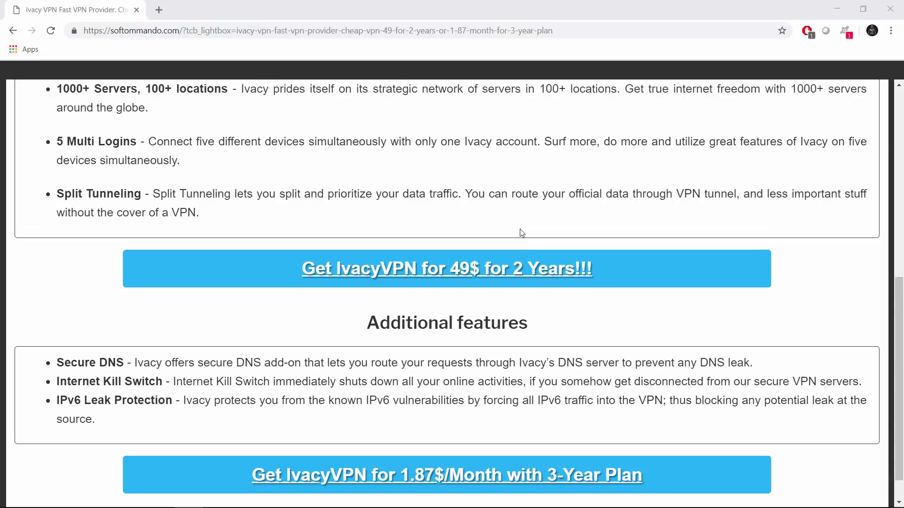